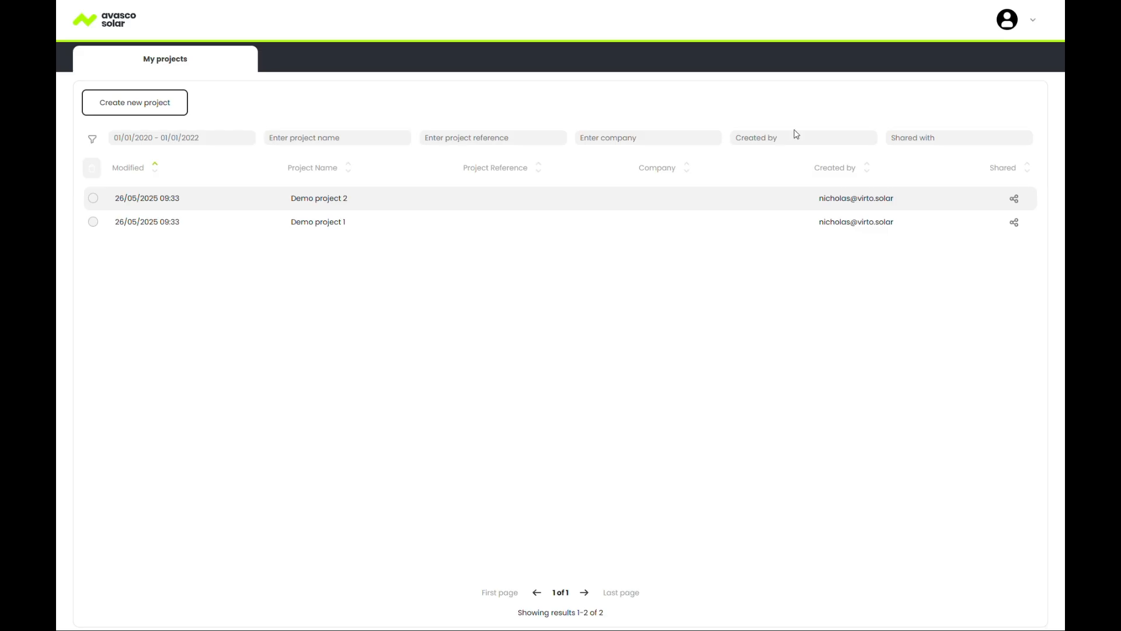
Check who Demo project 2 is shared with, then try and clear a project name filter.
click(1015, 200)
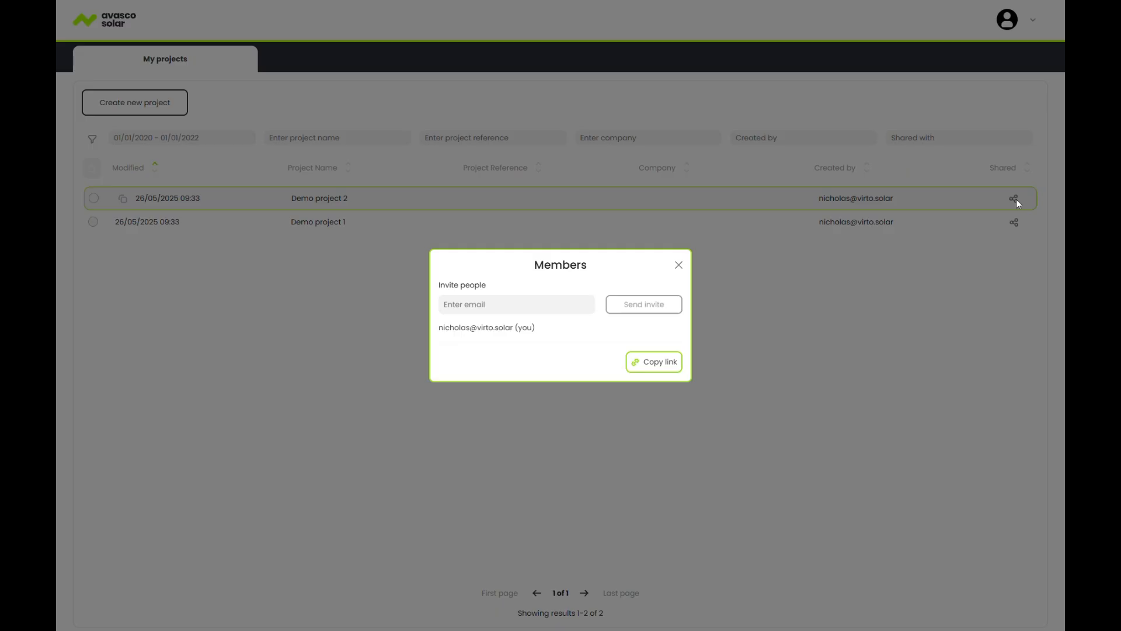
click(678, 265)
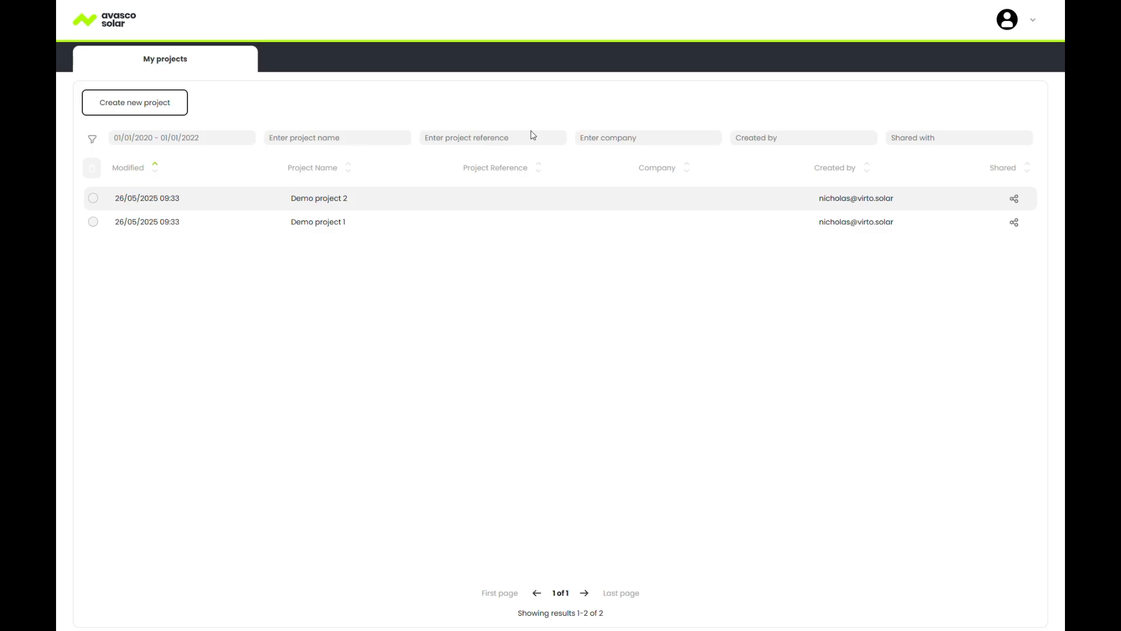
click(350, 140)
text(1)
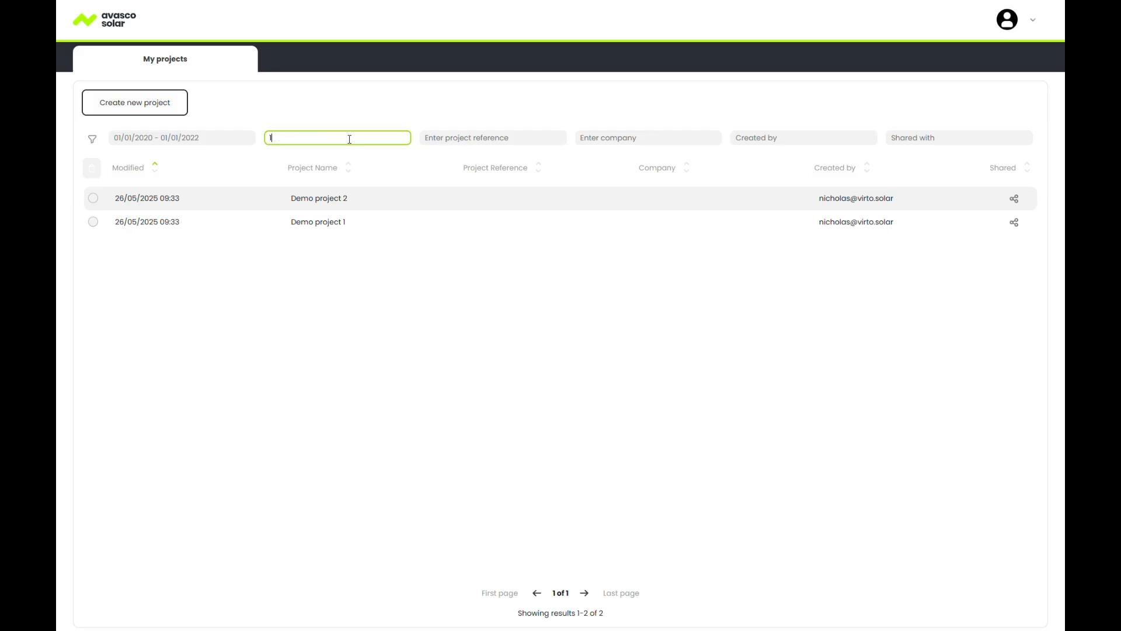
key(BackSpace)
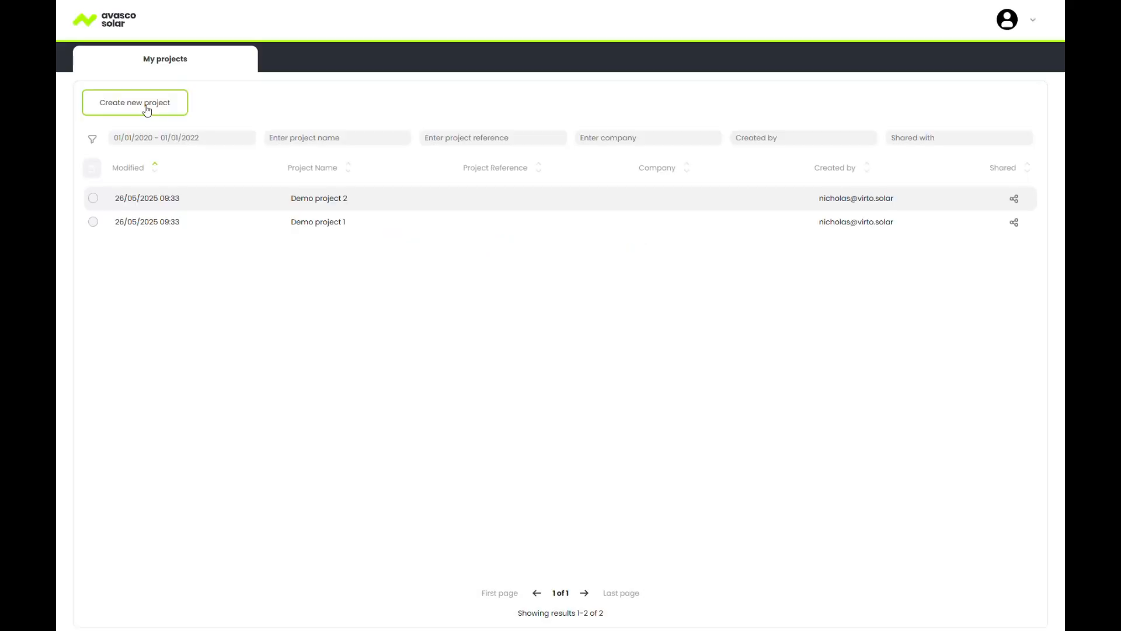
Create Demo project 3, pick its suggested Belgian site address, and continue to Building.
click(143, 104)
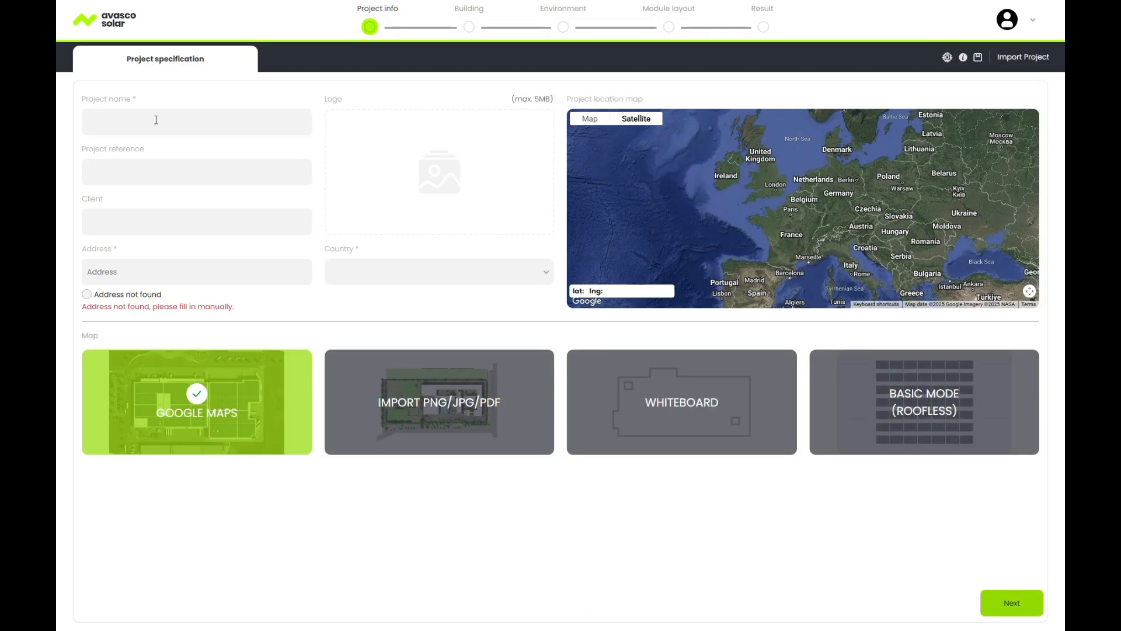
click(156, 120)
text(D)
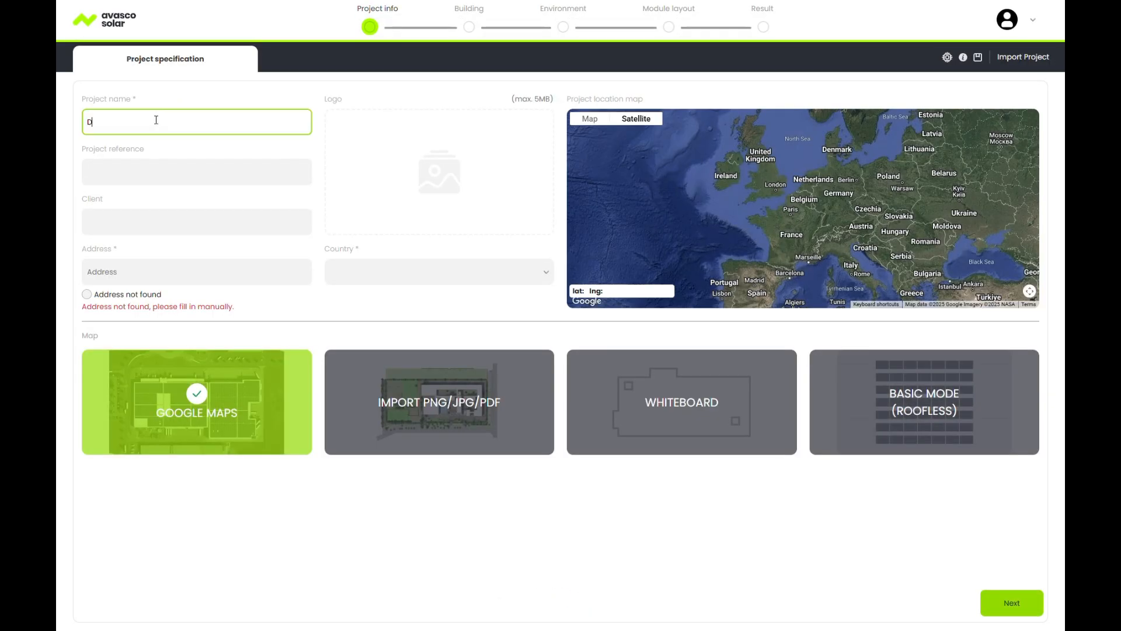
text(emo project 3)
click(130, 281)
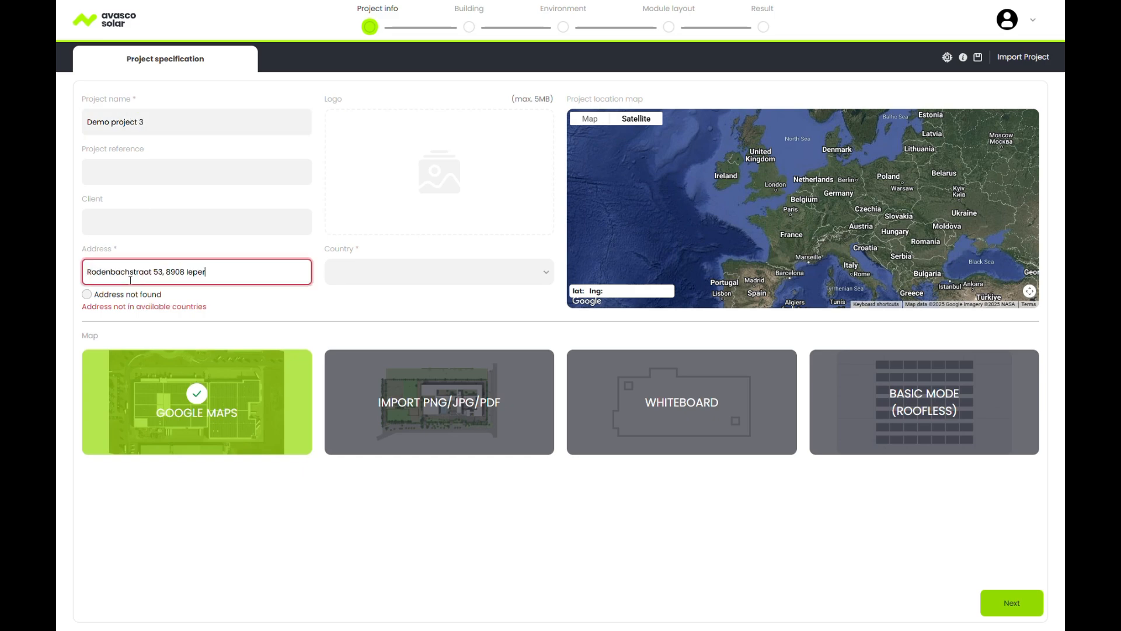
click(146, 292)
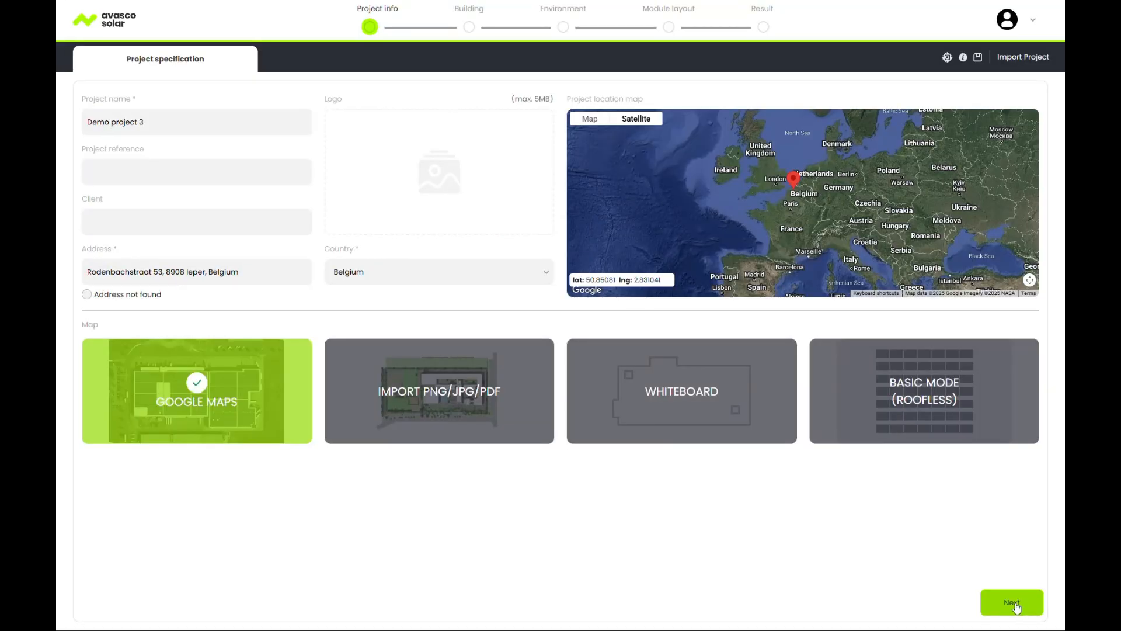
click(1016, 605)
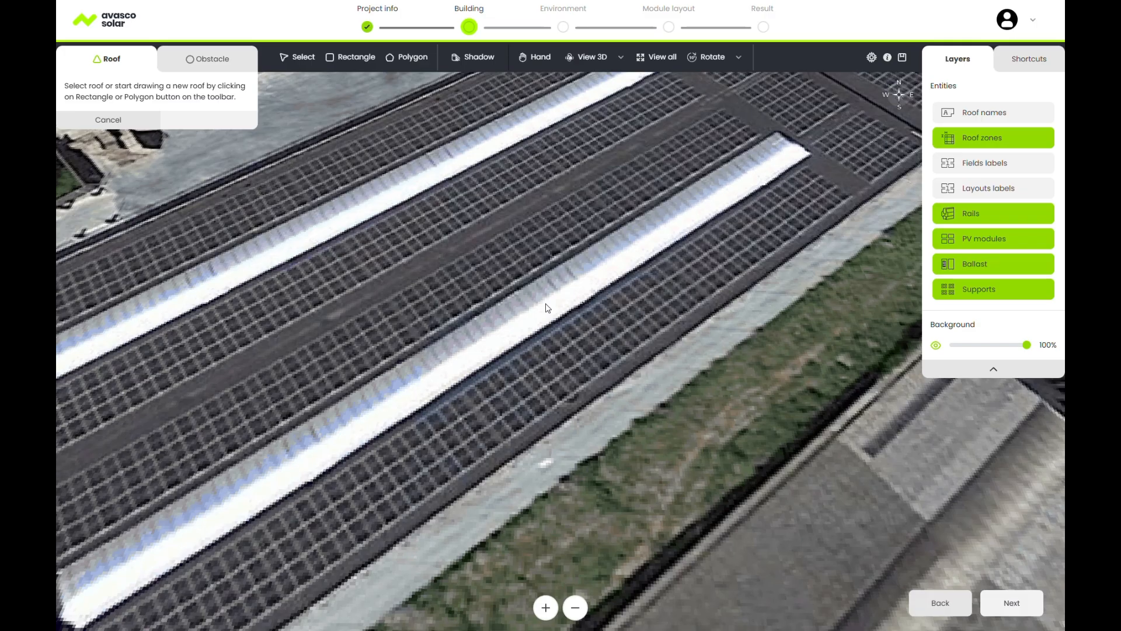
Zoom out and orbit around the site, glance at Shortcuts, then choose View building.
scroll(507, 296, down, 3)
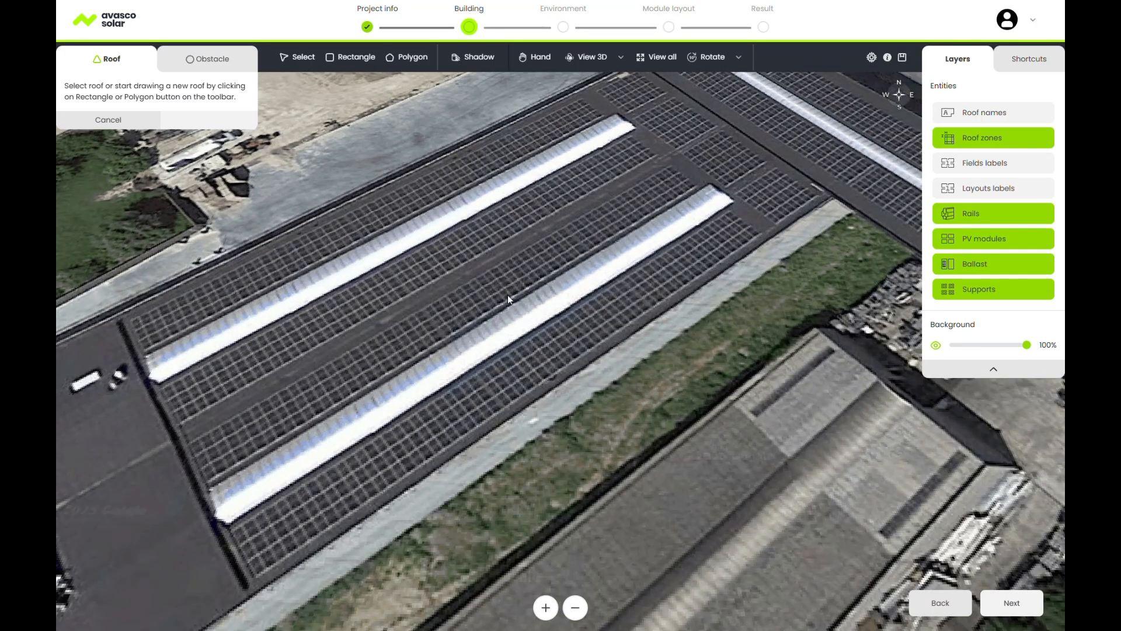
middle_drag(517, 327, 511, 262)
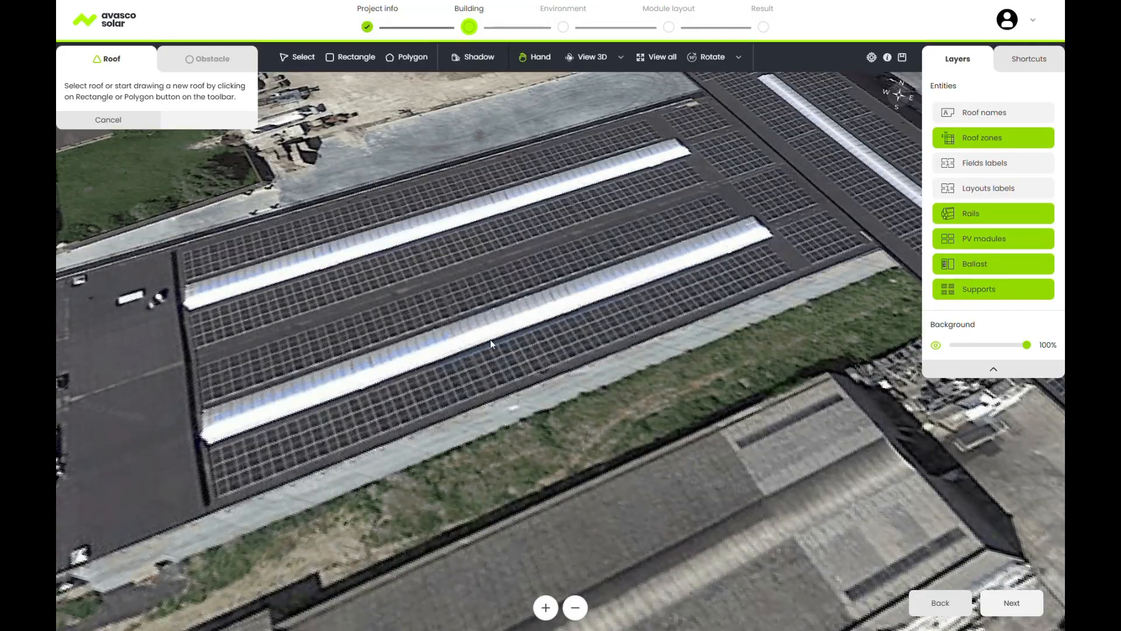
drag(490, 340, 509, 353)
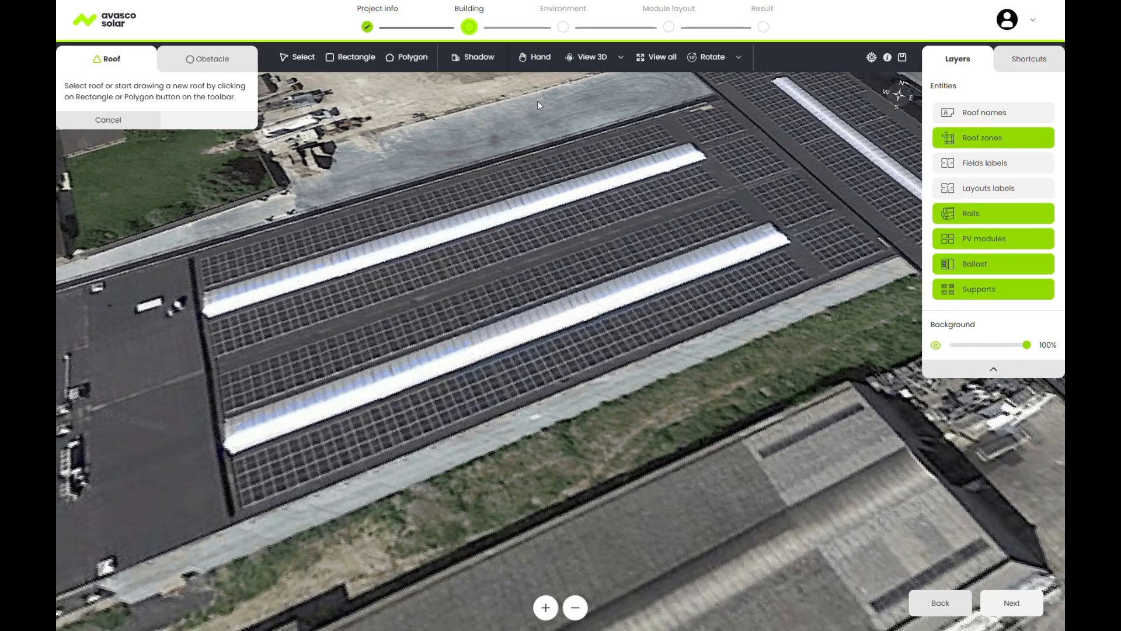
click(1032, 65)
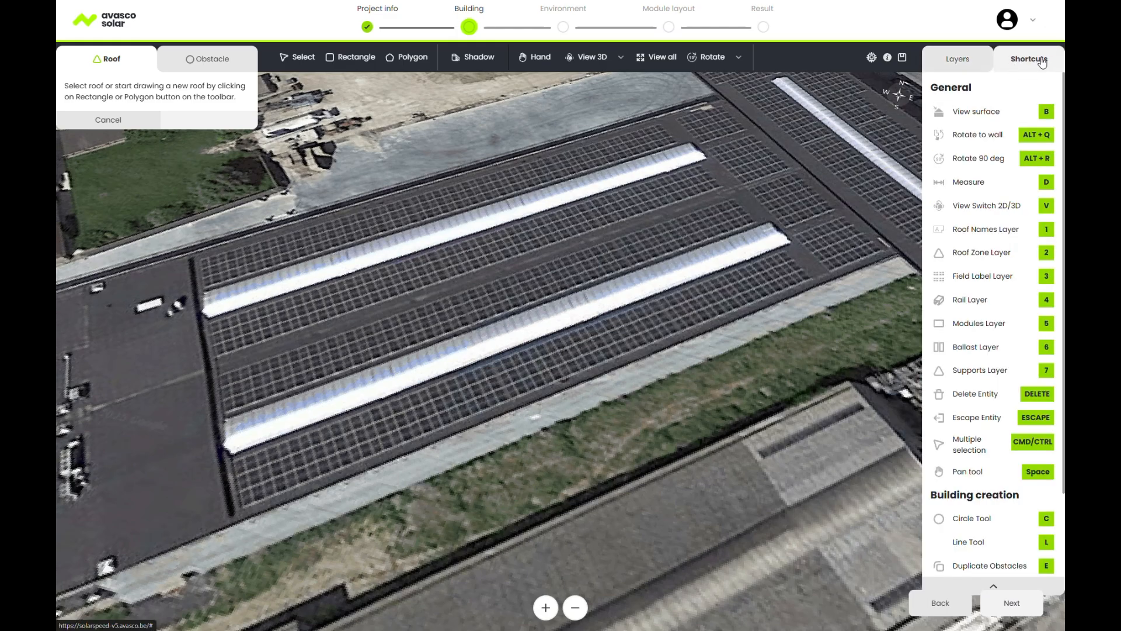
click(960, 60)
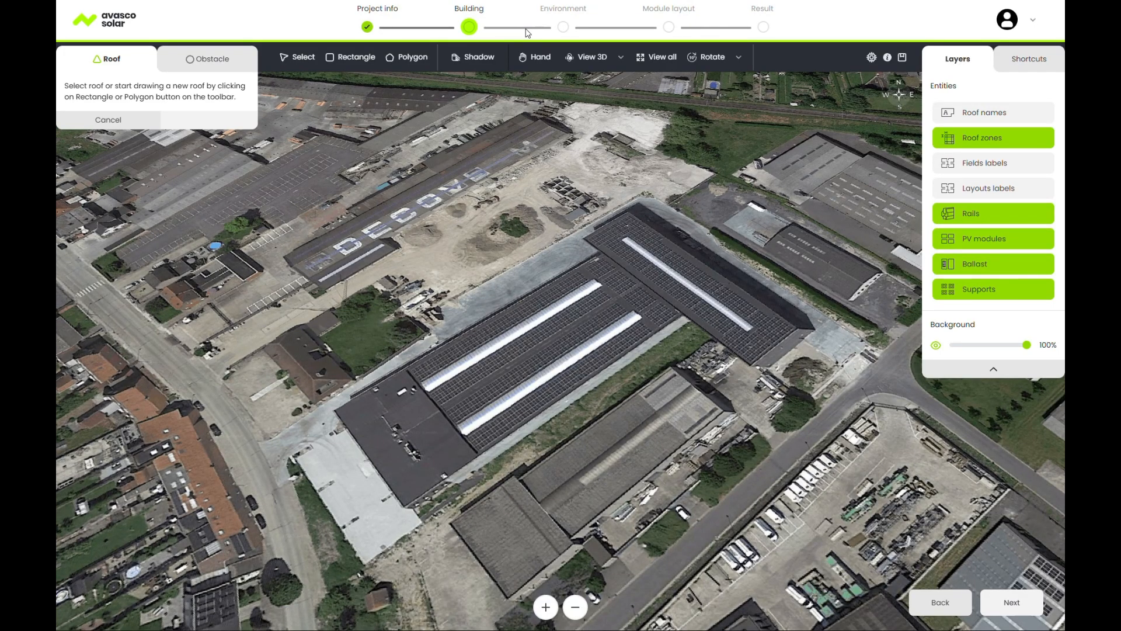
click(621, 57)
click(639, 95)
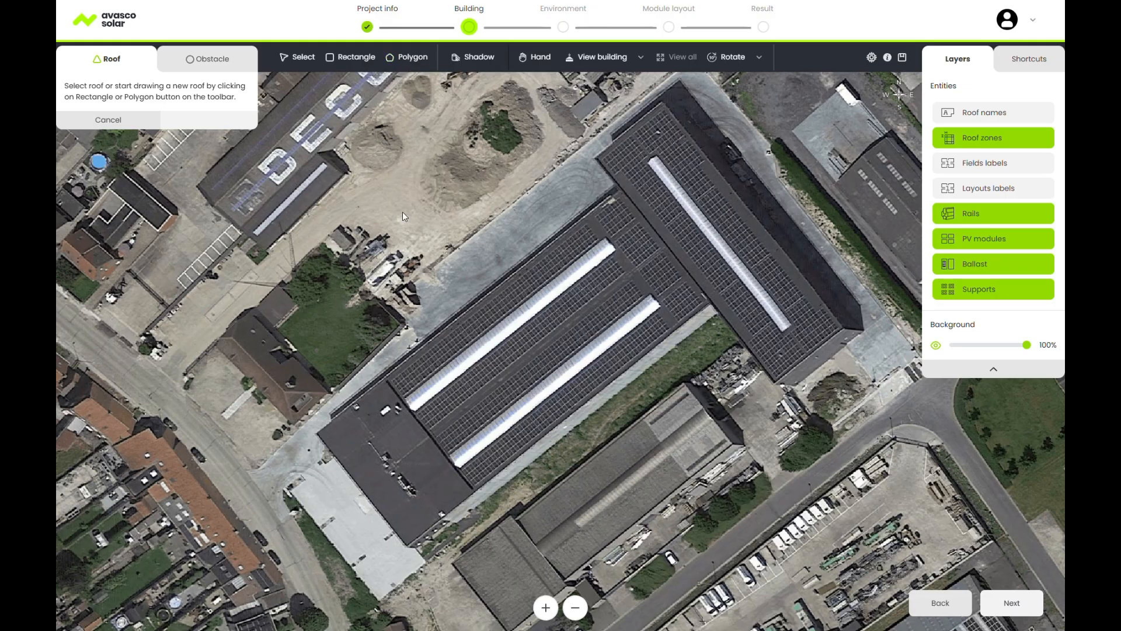
Trace the L-shaped roof outline with the Polygon tool through its eight corners.
click(315, 433)
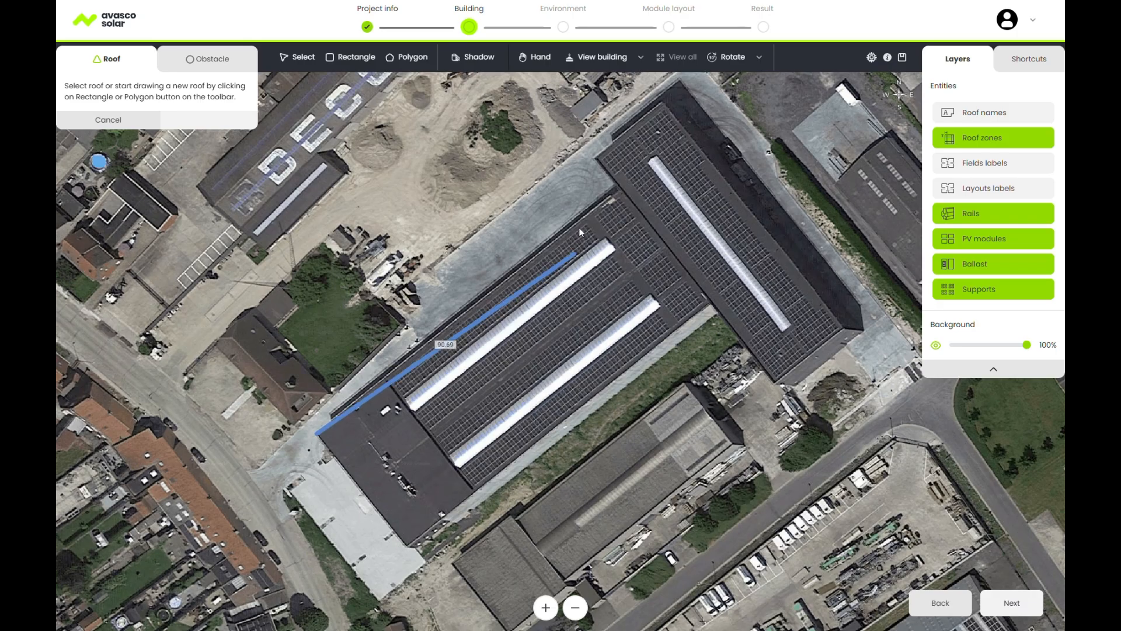
click(619, 191)
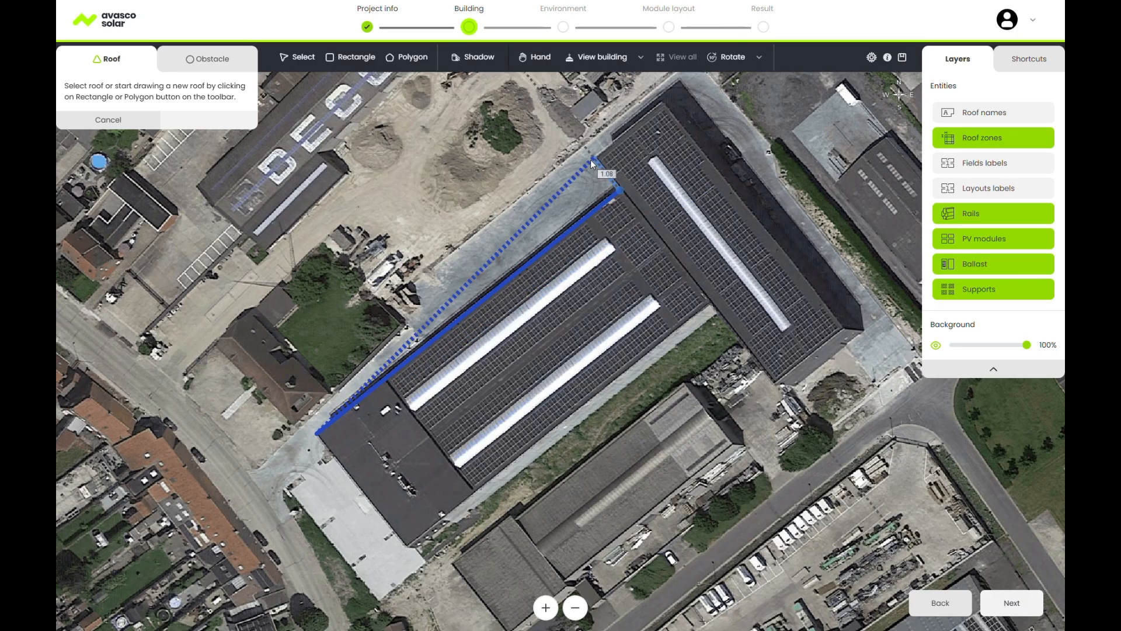
click(590, 160)
click(662, 105)
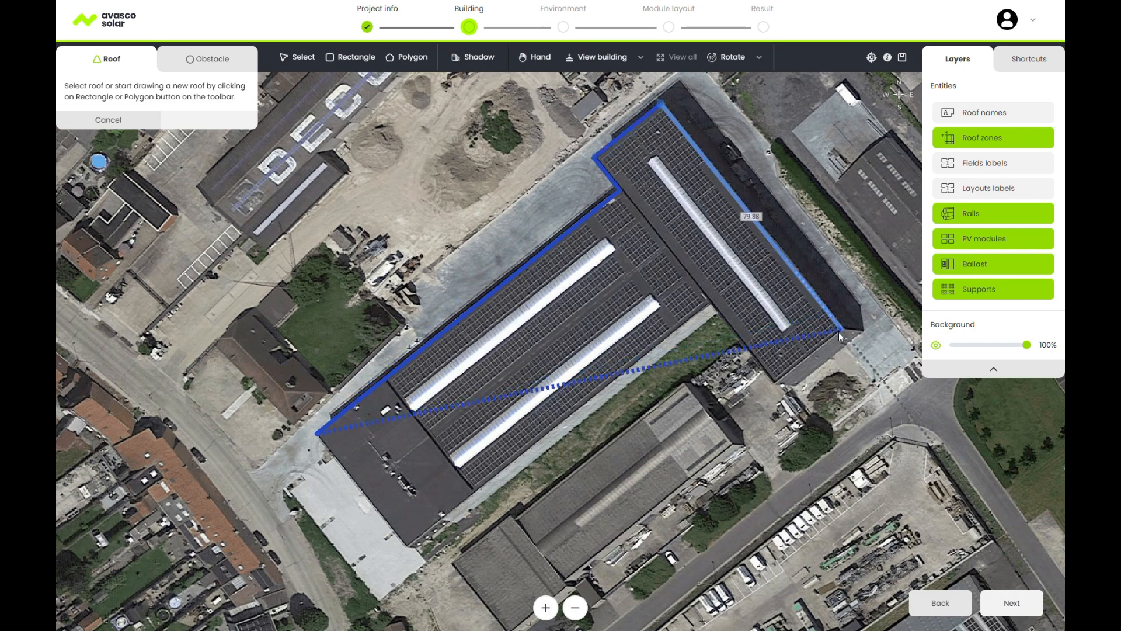
click(842, 329)
click(776, 383)
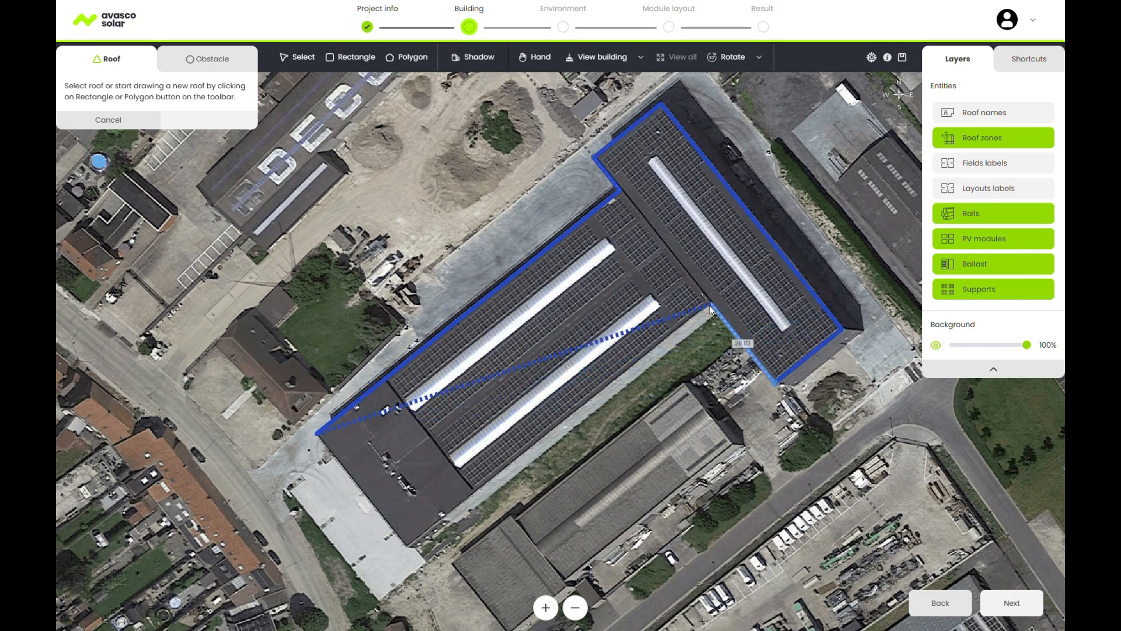
click(710, 302)
click(404, 543)
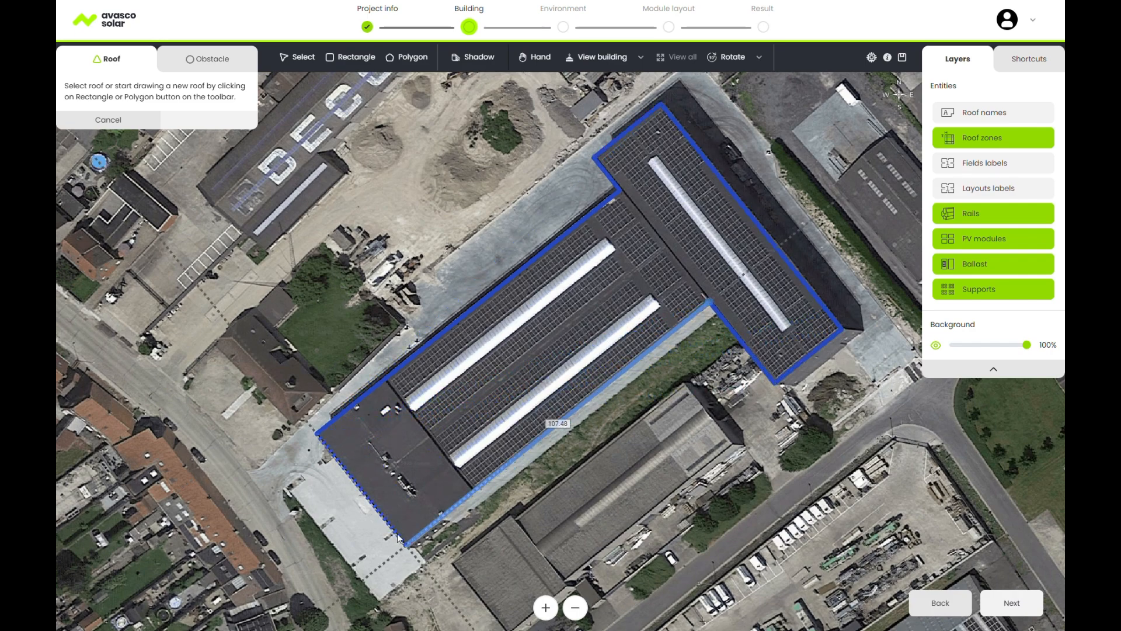
click(318, 436)
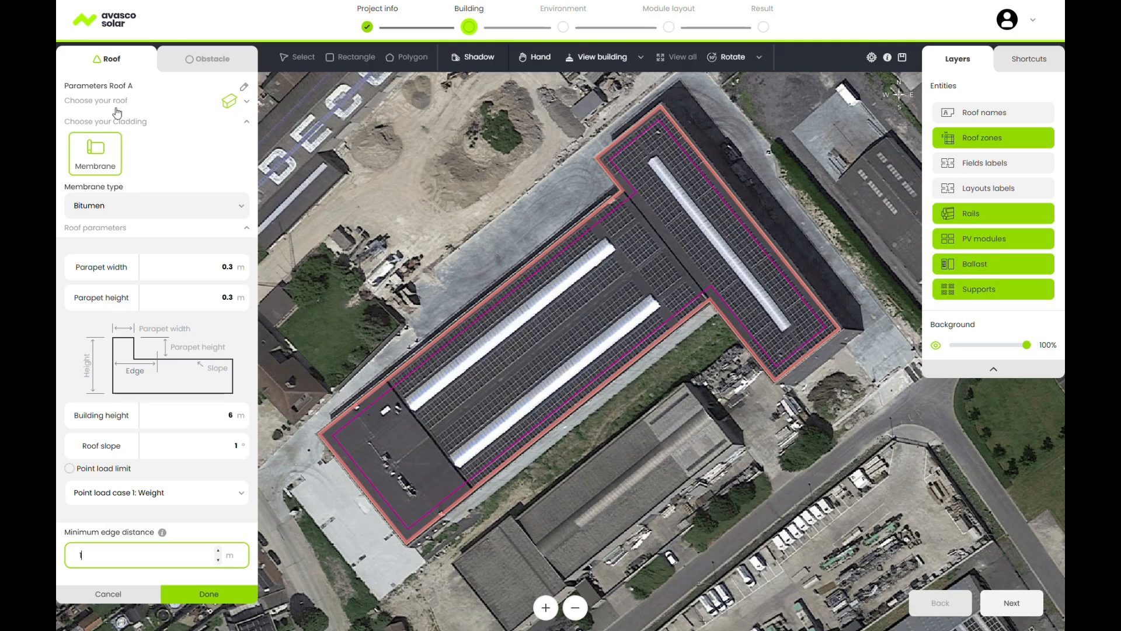
Set the membrane to EPDM and building height to 10, and rename the roof Roof 1.
click(165, 208)
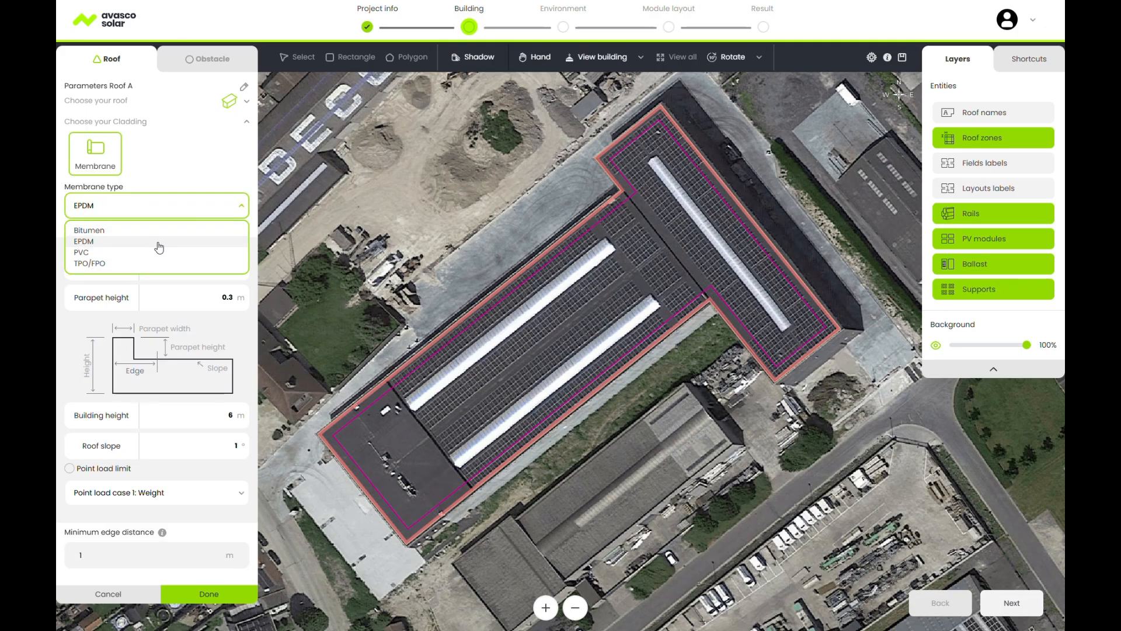
click(156, 241)
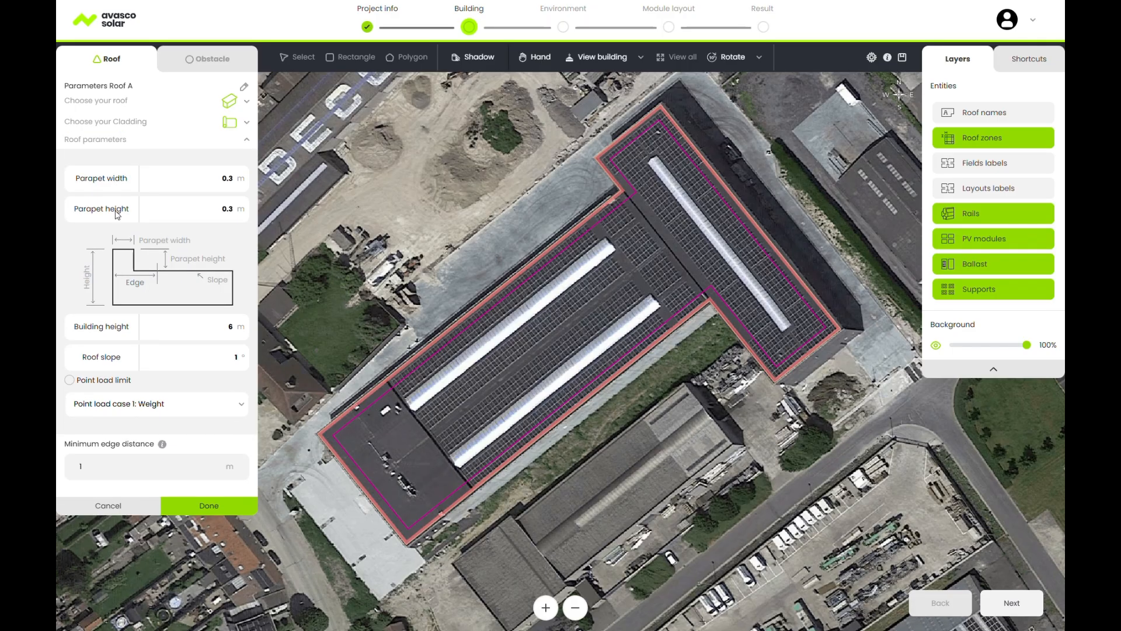
click(224, 331)
key(Delete)
text(10)
click(243, 89)
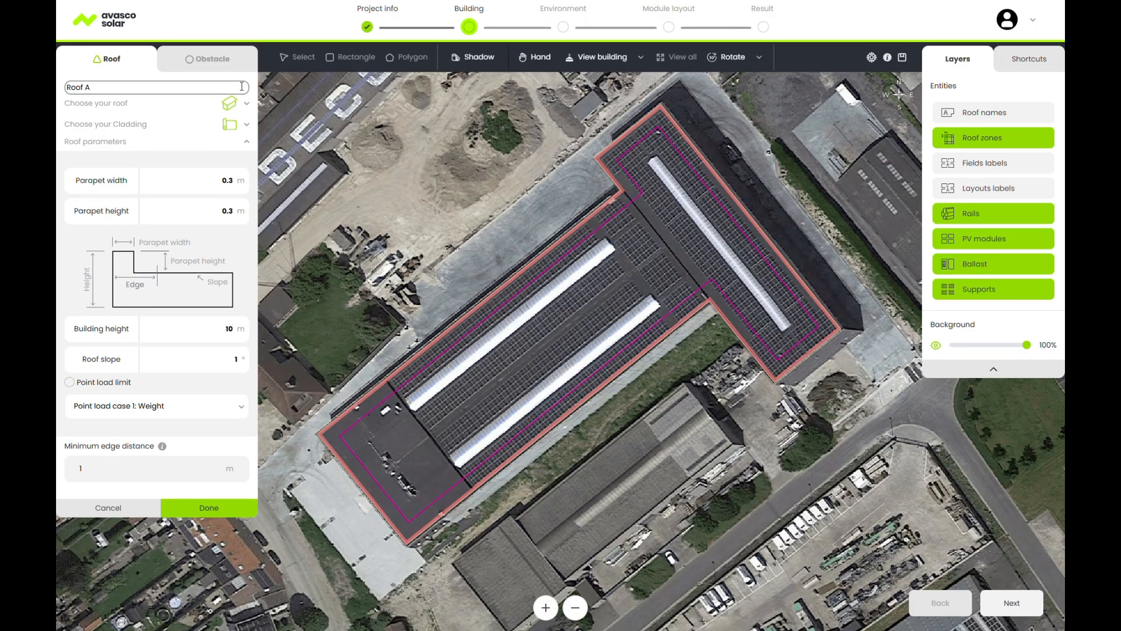
key(BackSpace)
key(BackSpace)
text(1)
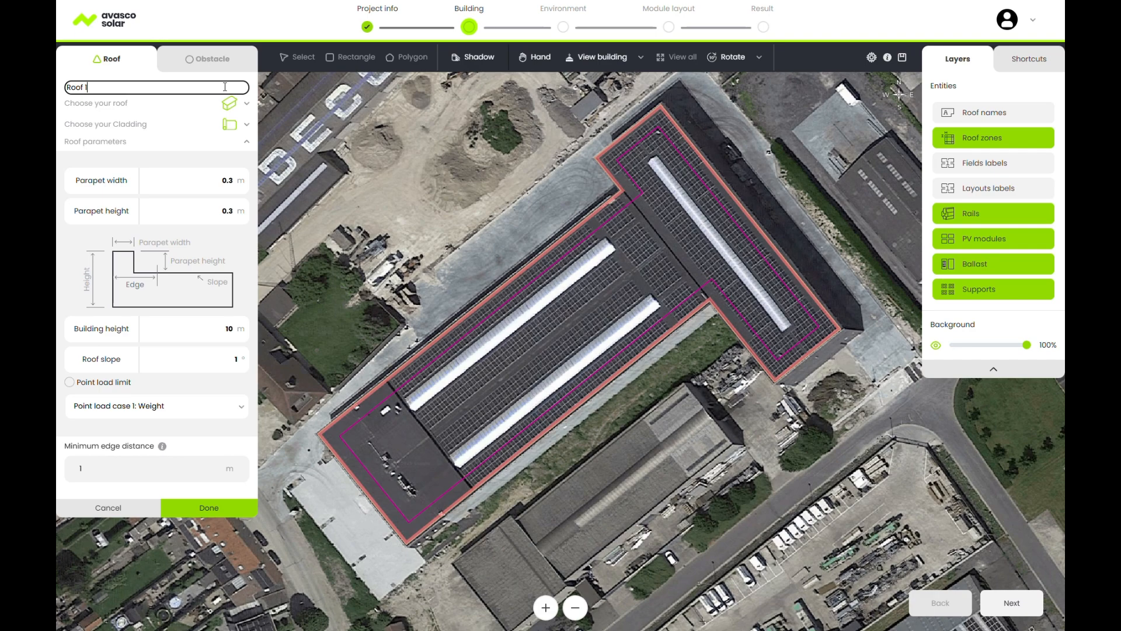
click(209, 508)
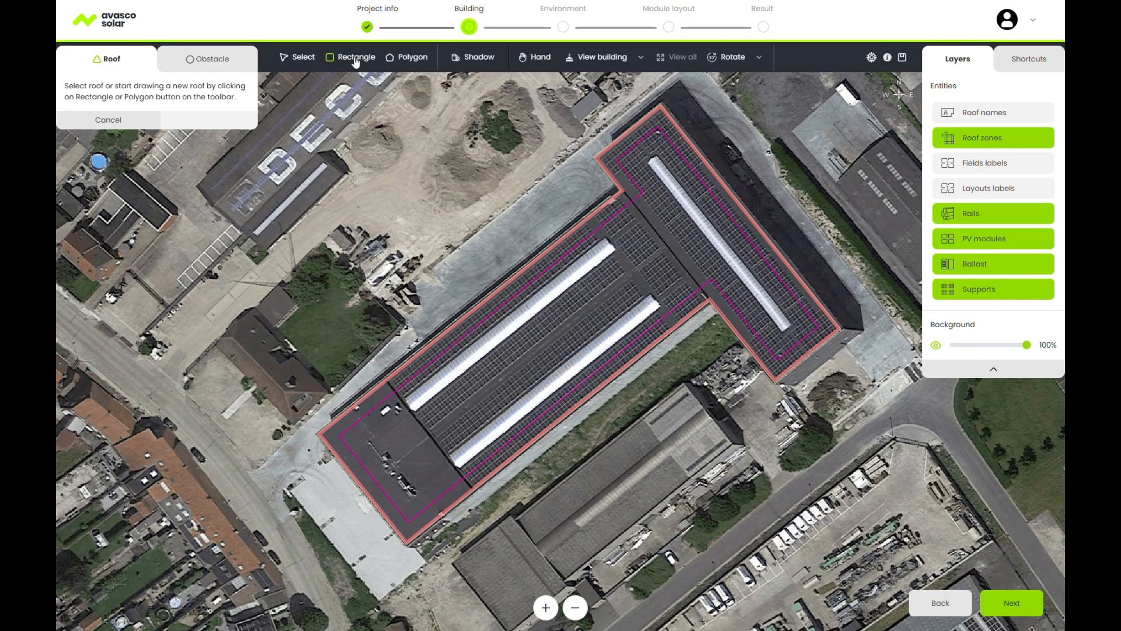
Draw an 81 m by 25 m rectangle over the southern building with 7 m building height.
middle_drag(602, 443, 568, 387)
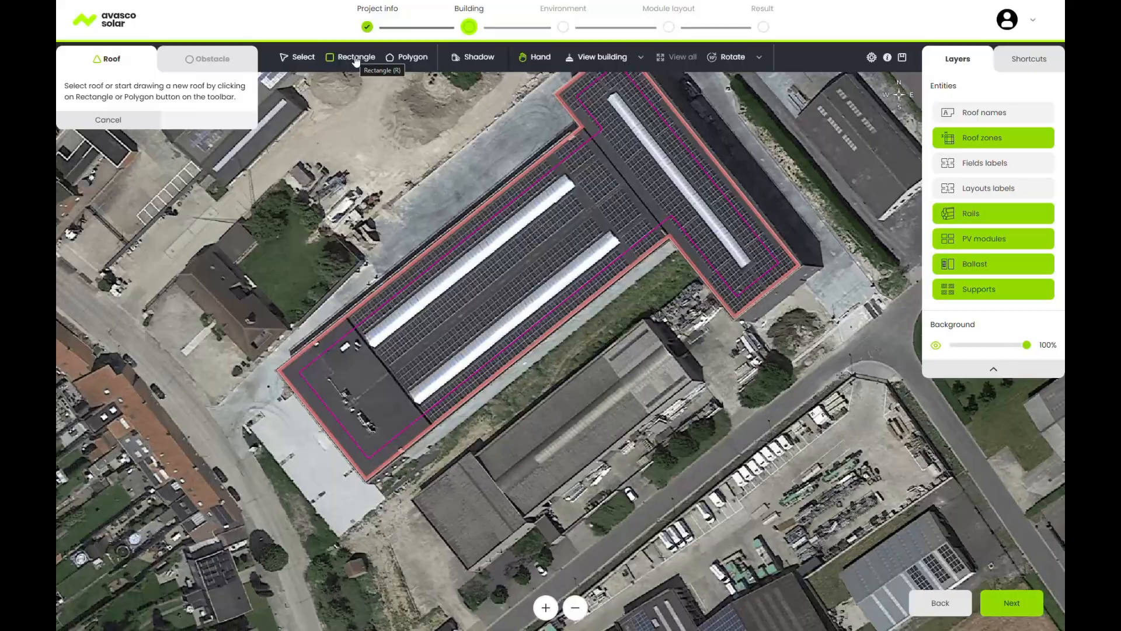
click(411, 498)
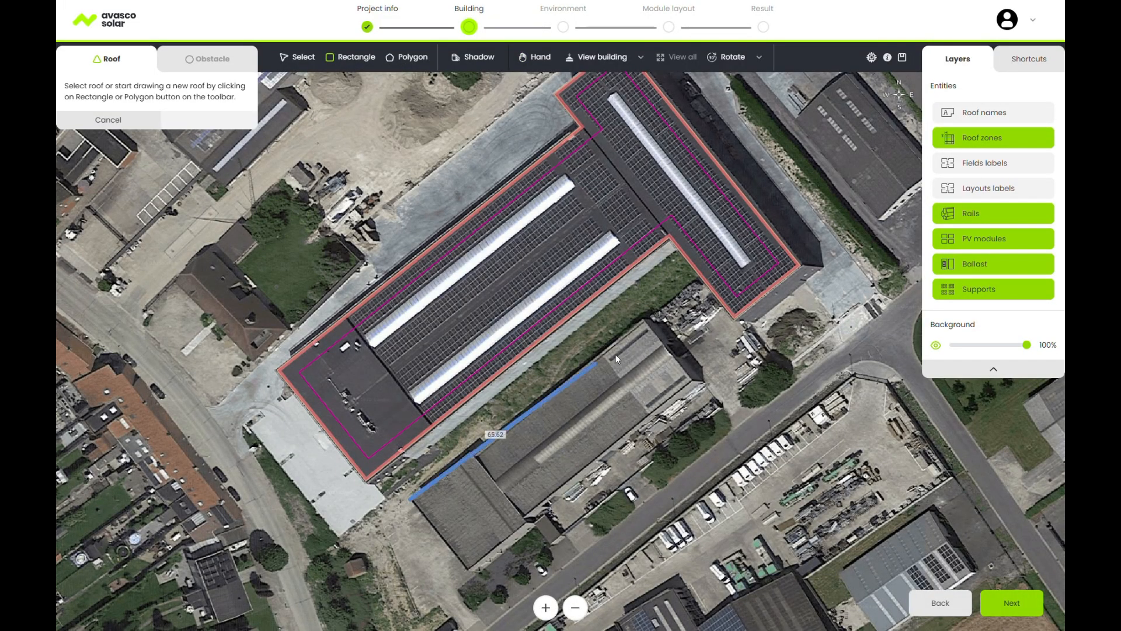
click(642, 319)
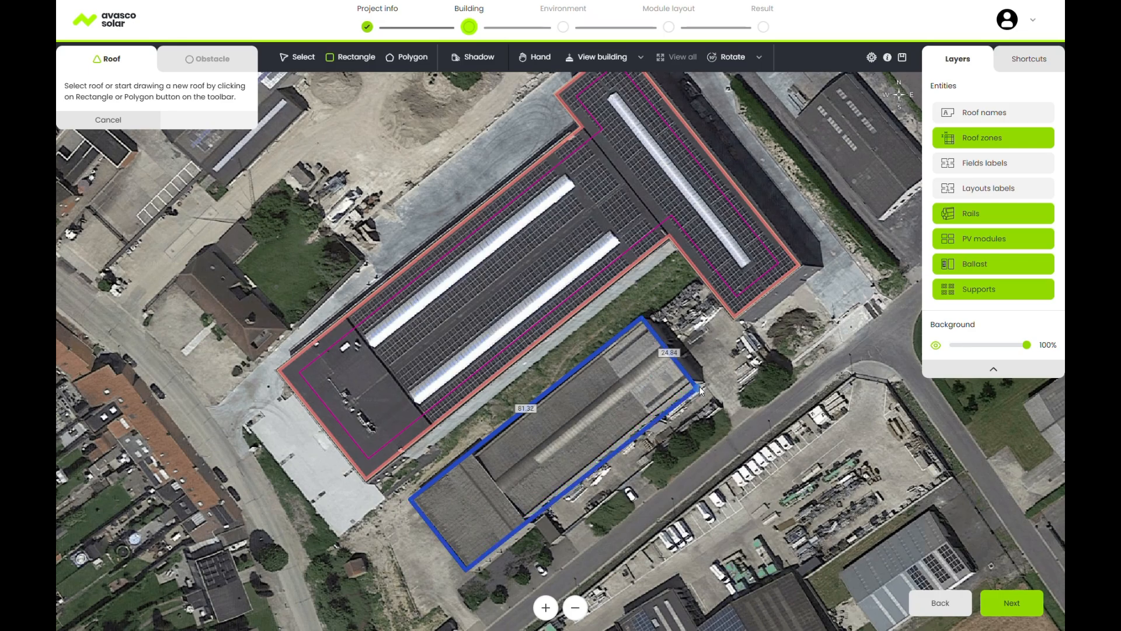
click(699, 389)
double_click(244, 425)
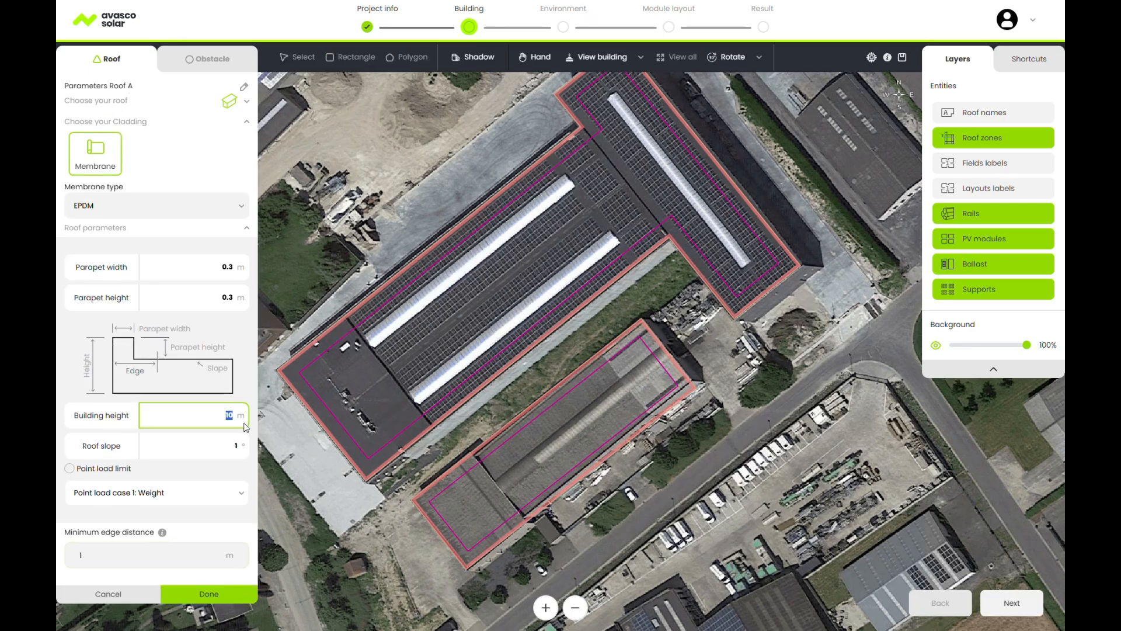
text(7)
click(223, 595)
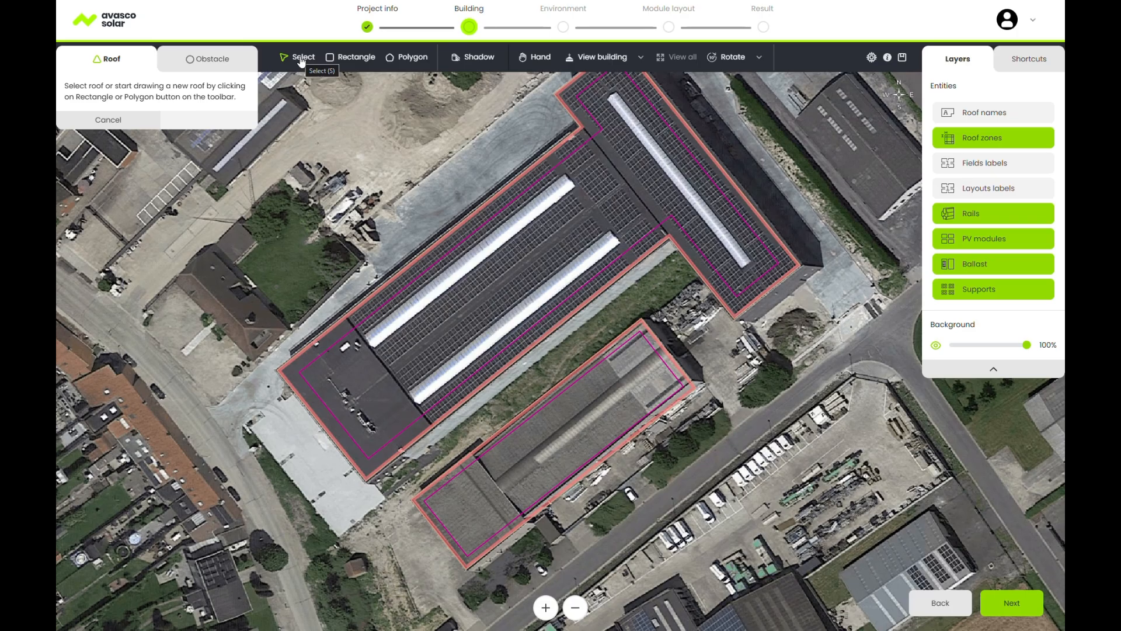
Confirm the large roof's parameters, then select the lower roof and try moving it.
click(541, 264)
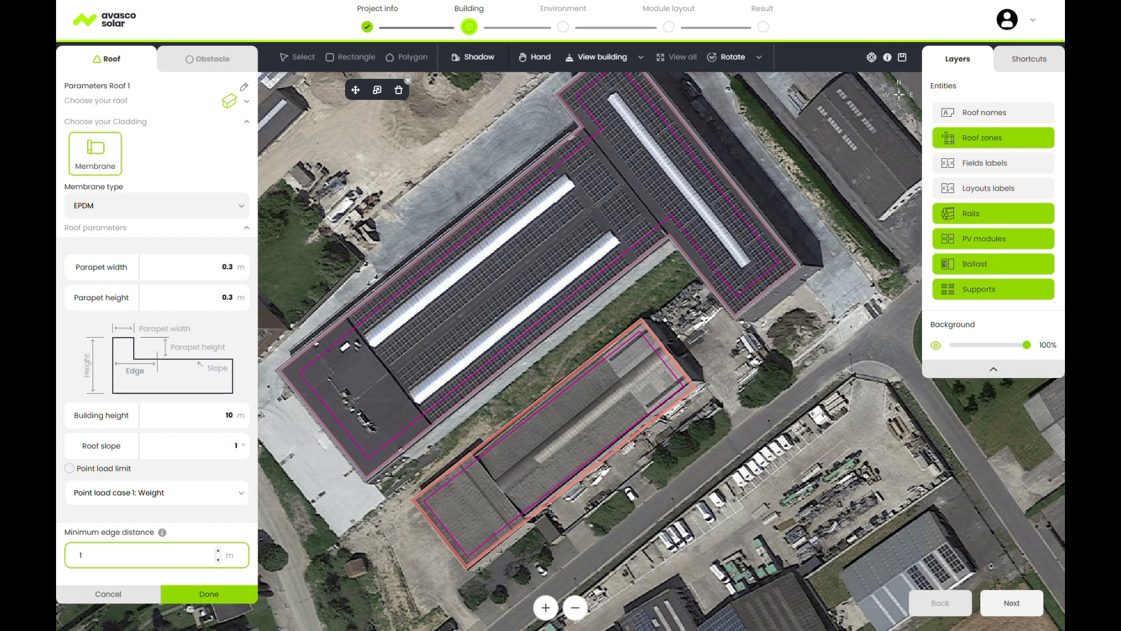
click(190, 586)
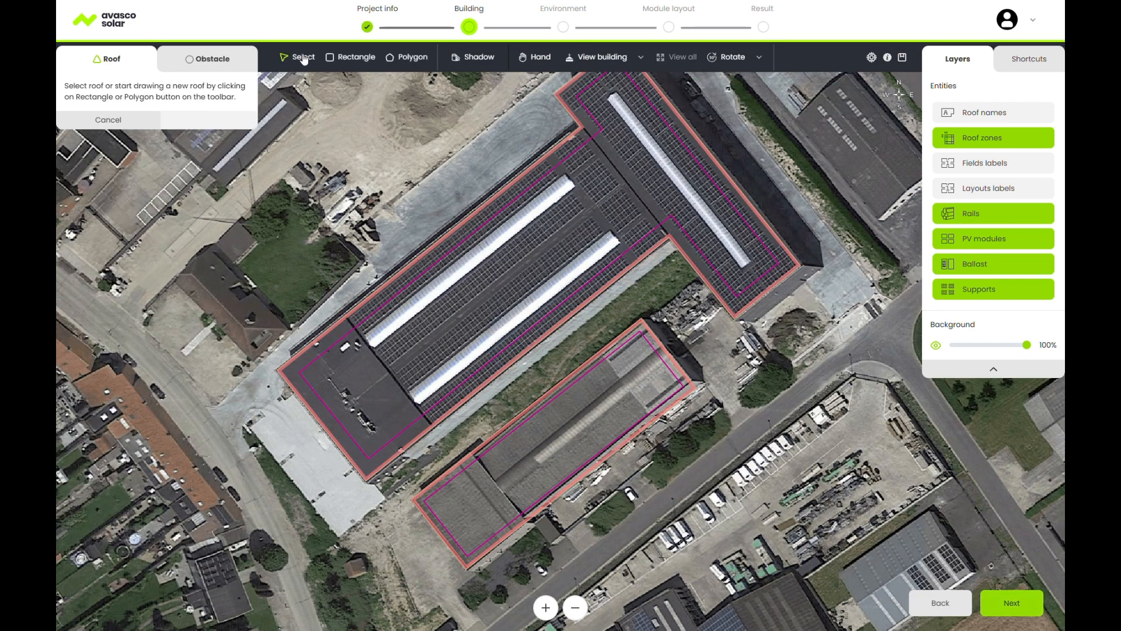
click(604, 429)
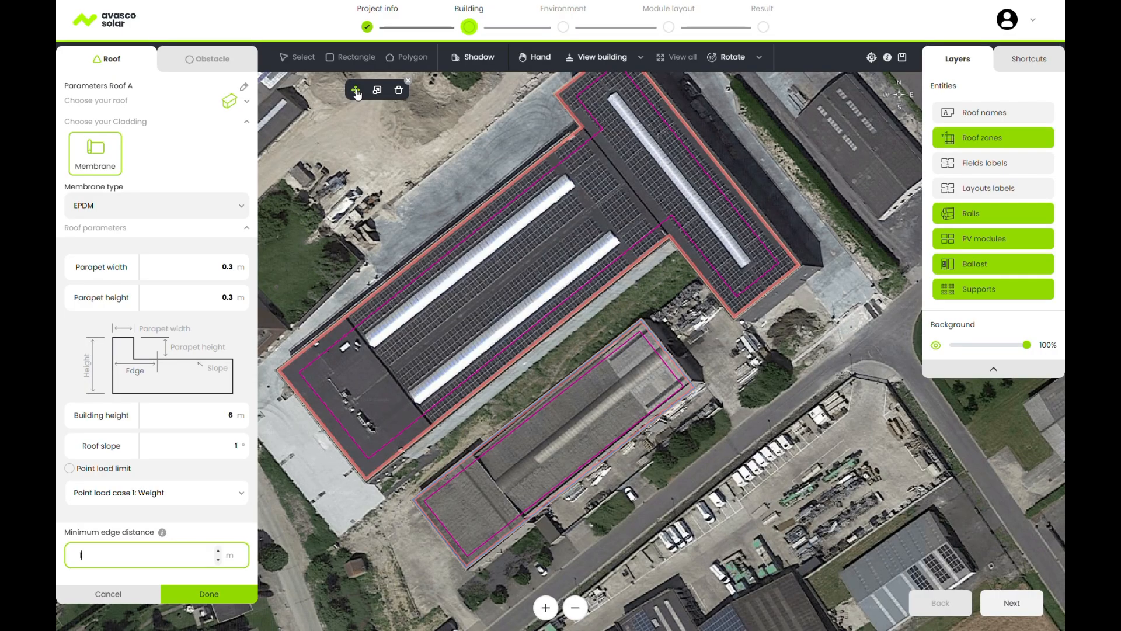
mouse_move(589, 408)
mouse_down()
mouse_move(600, 431)
mouse_move(657, 416)
mouse_move(590, 405)
mouse_up()
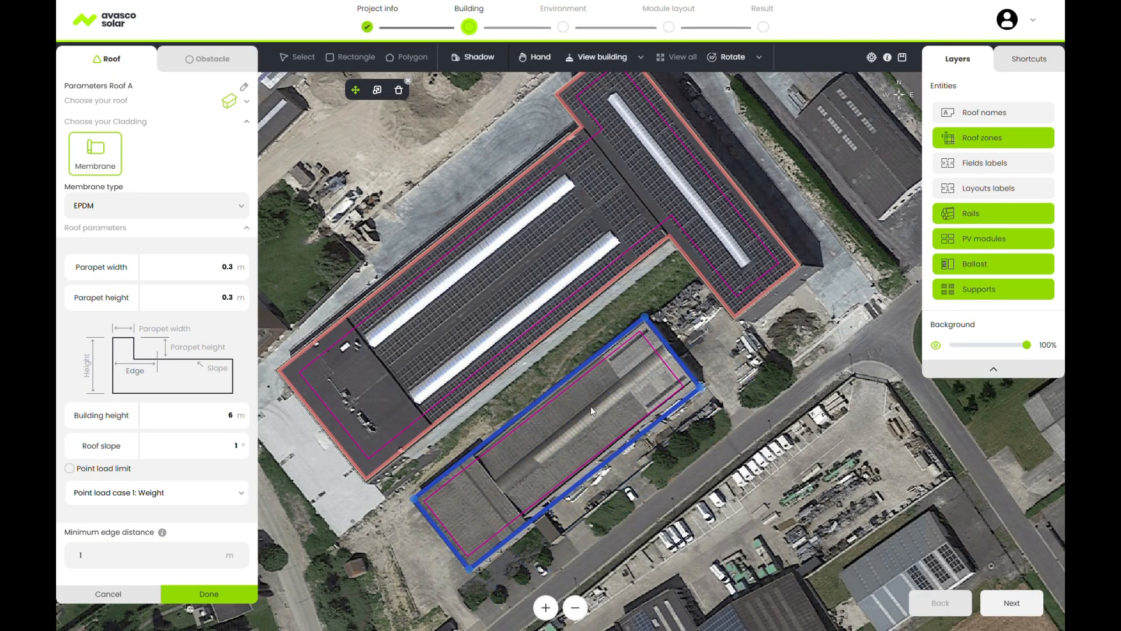
click(331, 136)
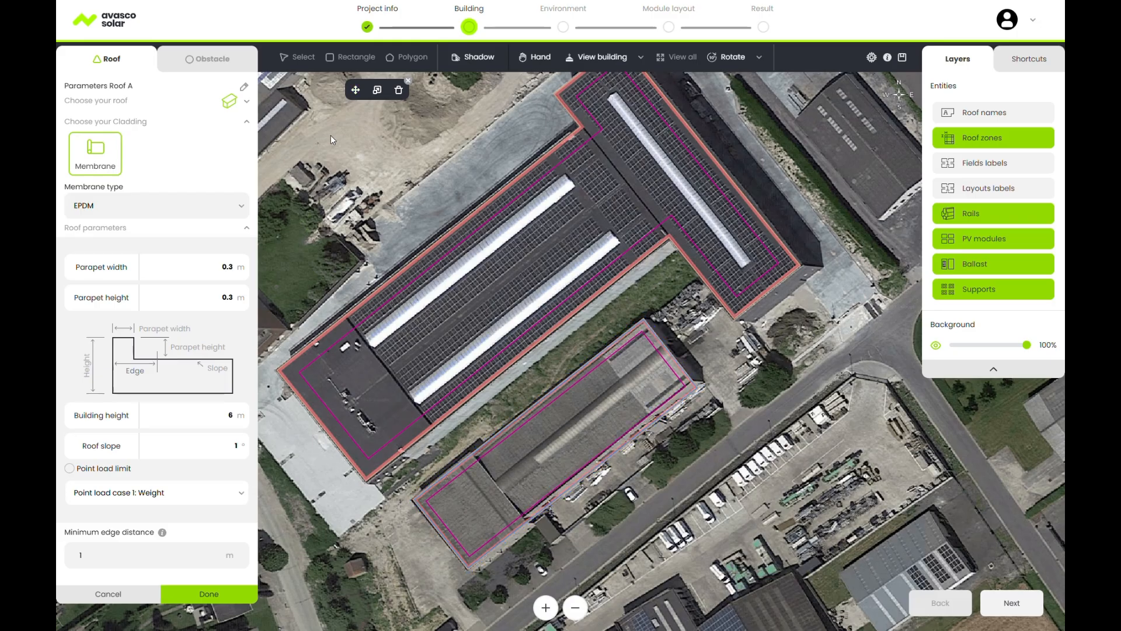
Try resizing the lower roof's edges, then cancel and deselect to keep its original outline.
click(379, 88)
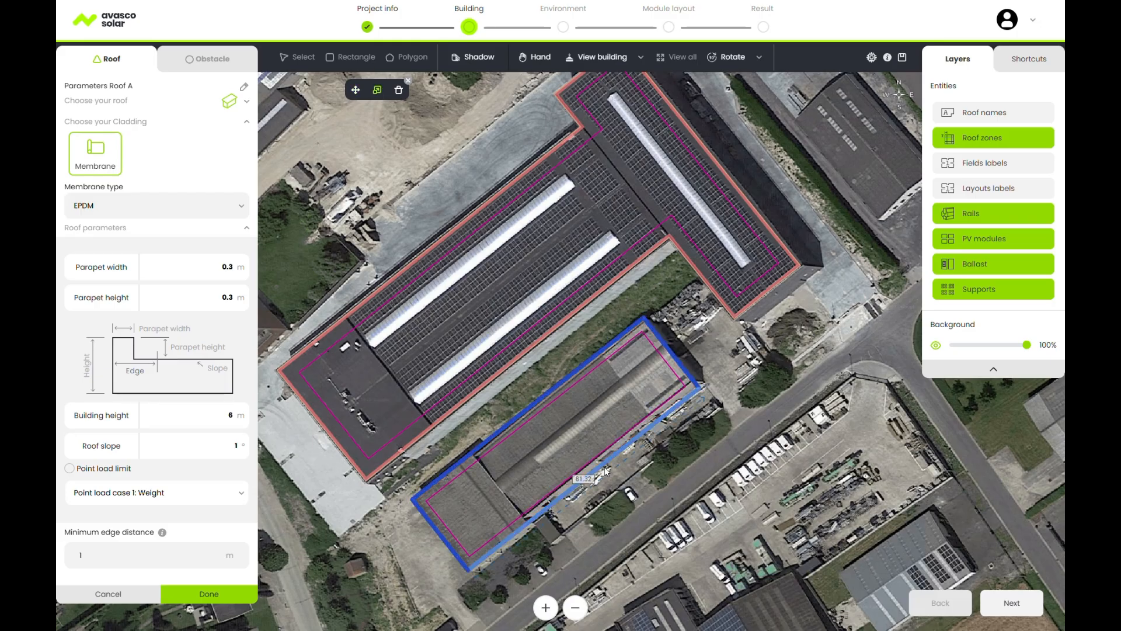
drag(606, 470, 621, 485)
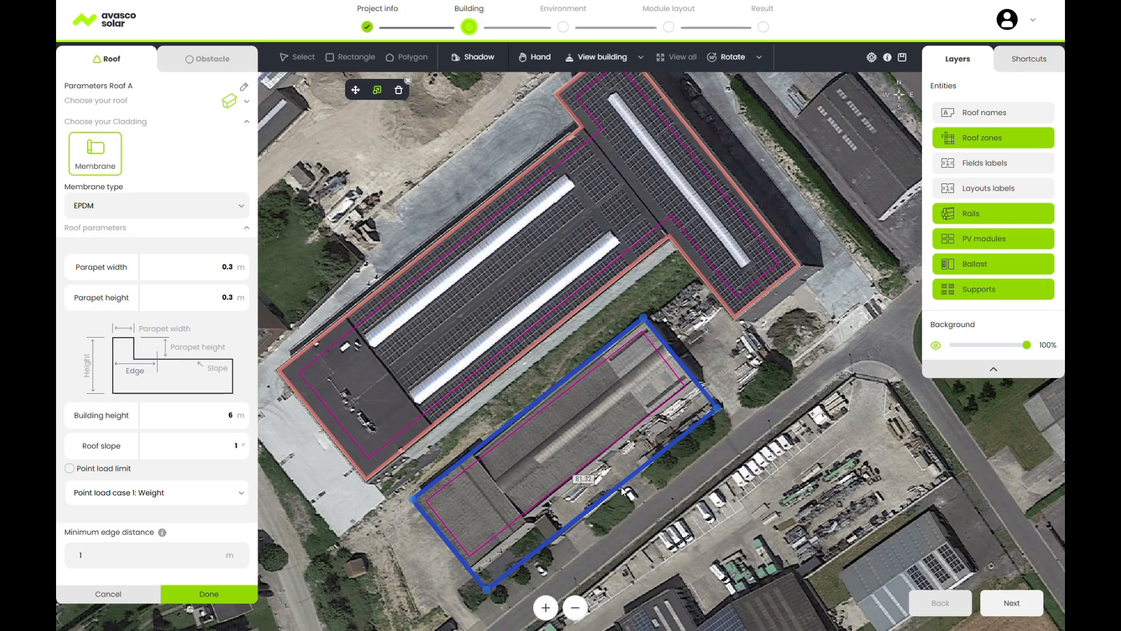
drag(718, 410, 756, 411)
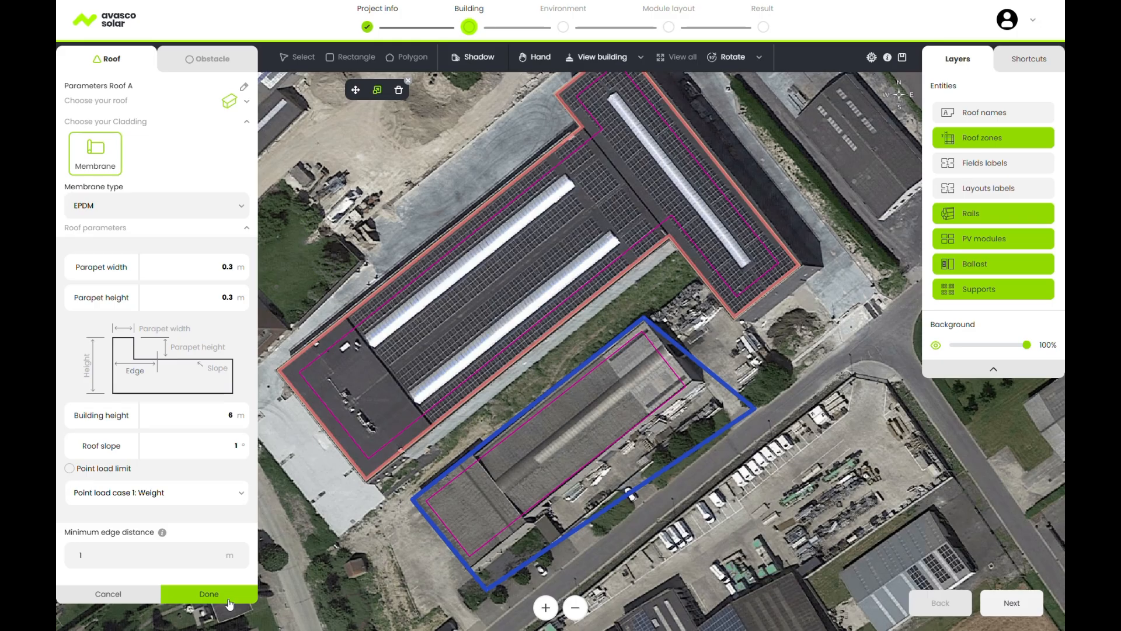
click(135, 596)
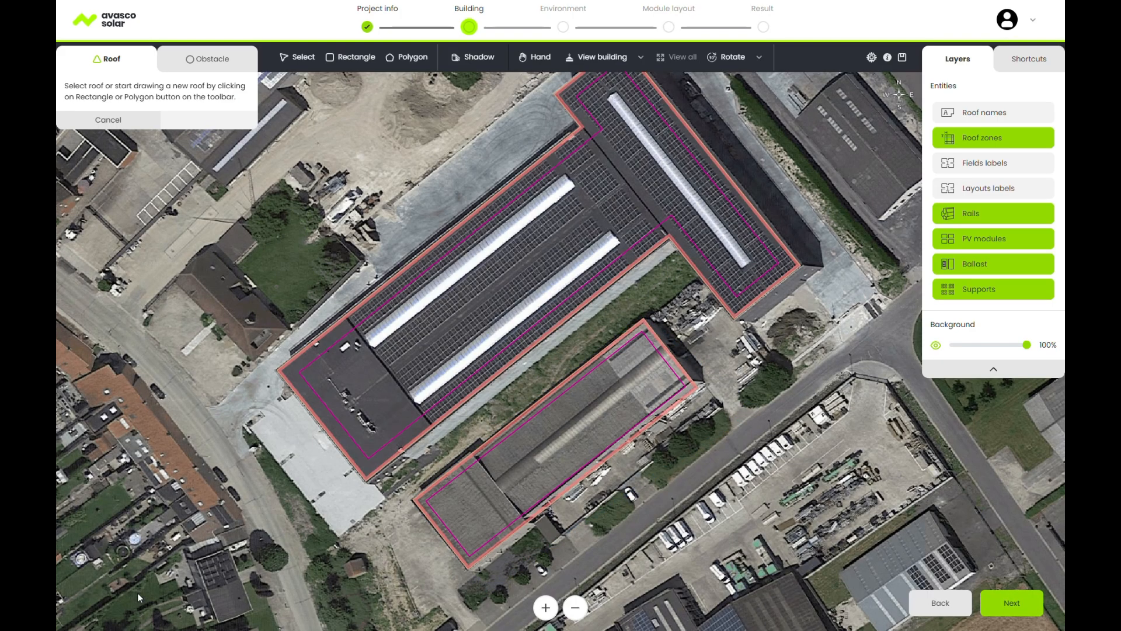
click(574, 429)
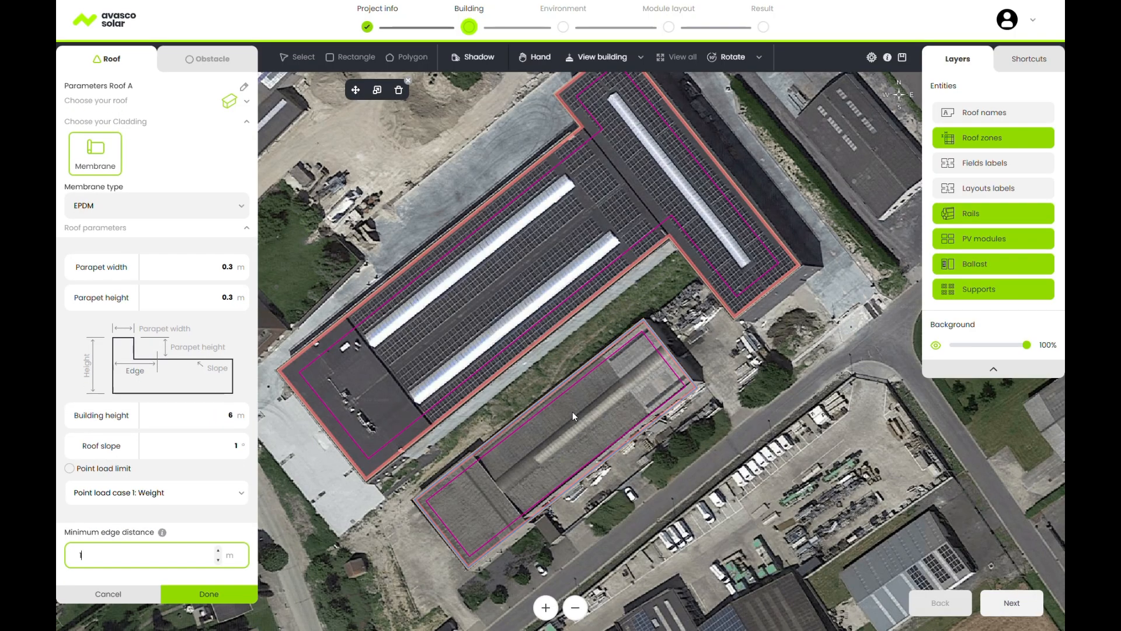
click(409, 82)
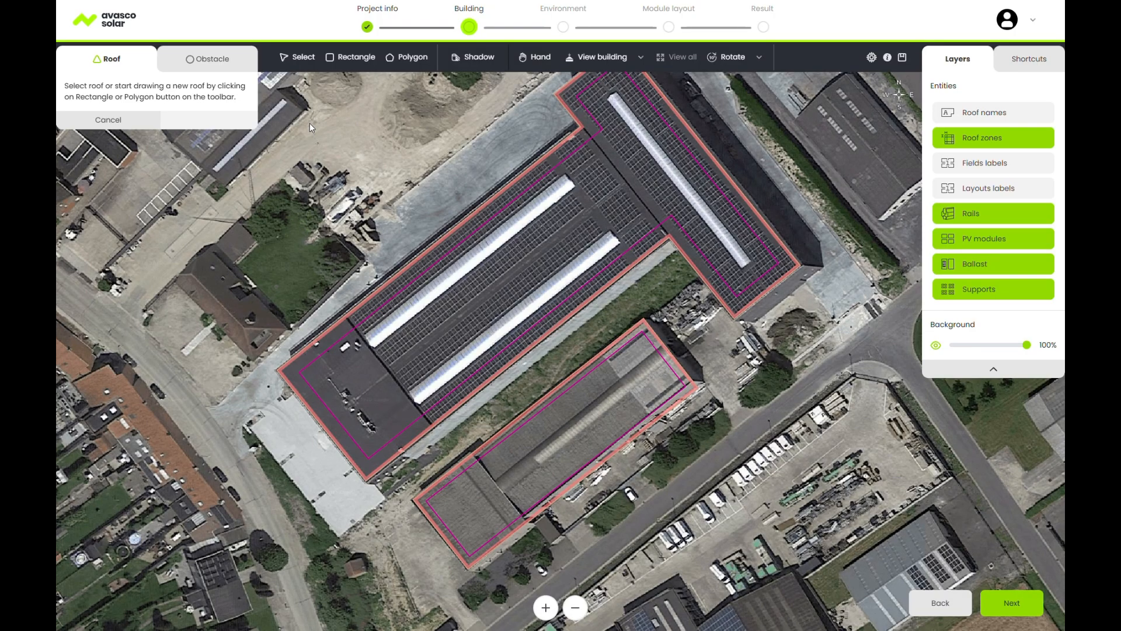
Draw a rectangular obstacle over the upper skylight, 1 m high with 0.5 m offset zone.
click(237, 59)
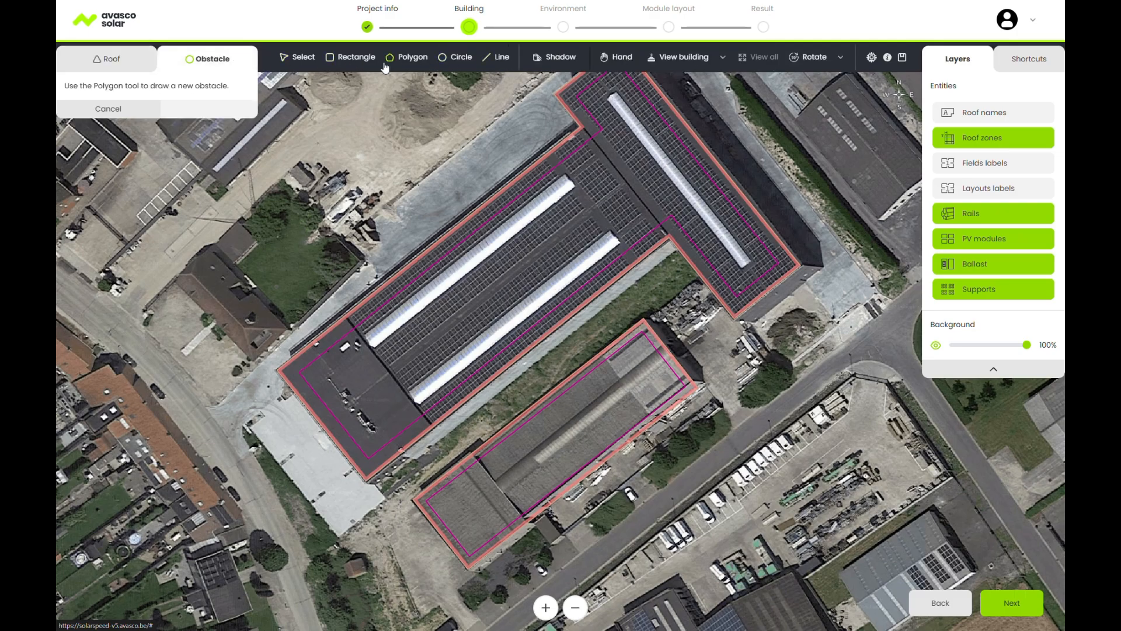
click(351, 56)
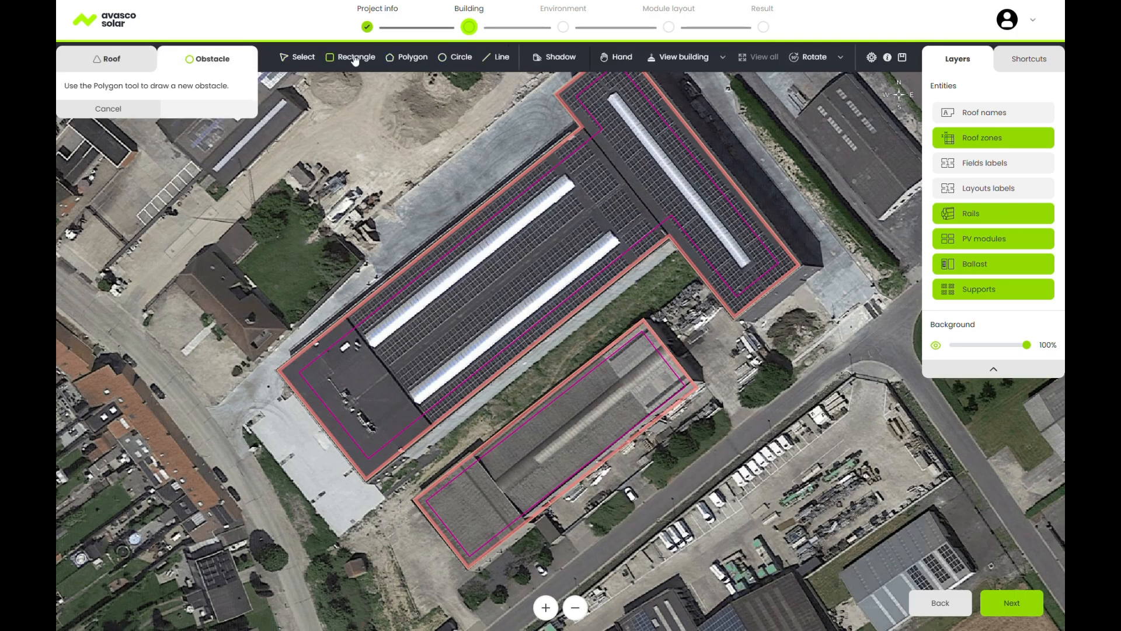
click(362, 335)
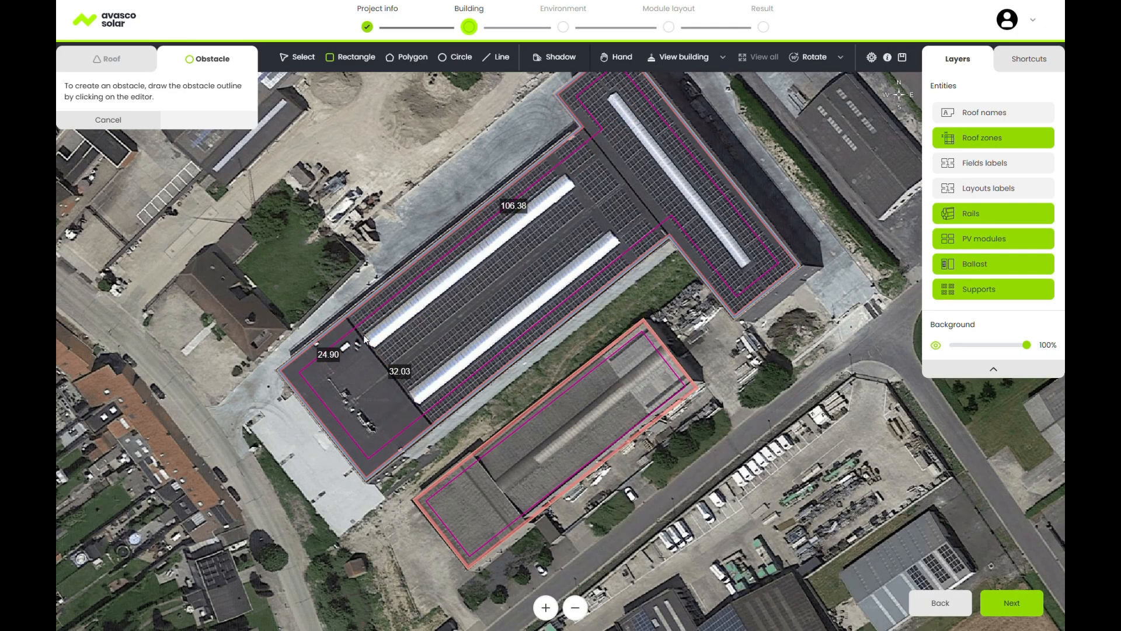
click(564, 175)
click(573, 188)
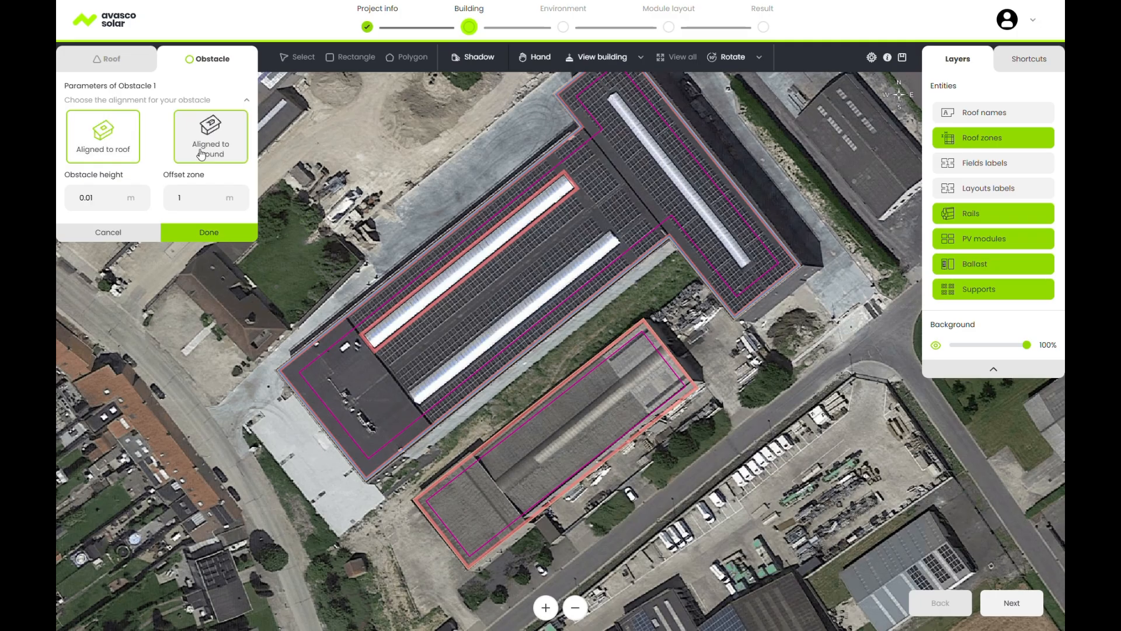
click(100, 206)
text(1)
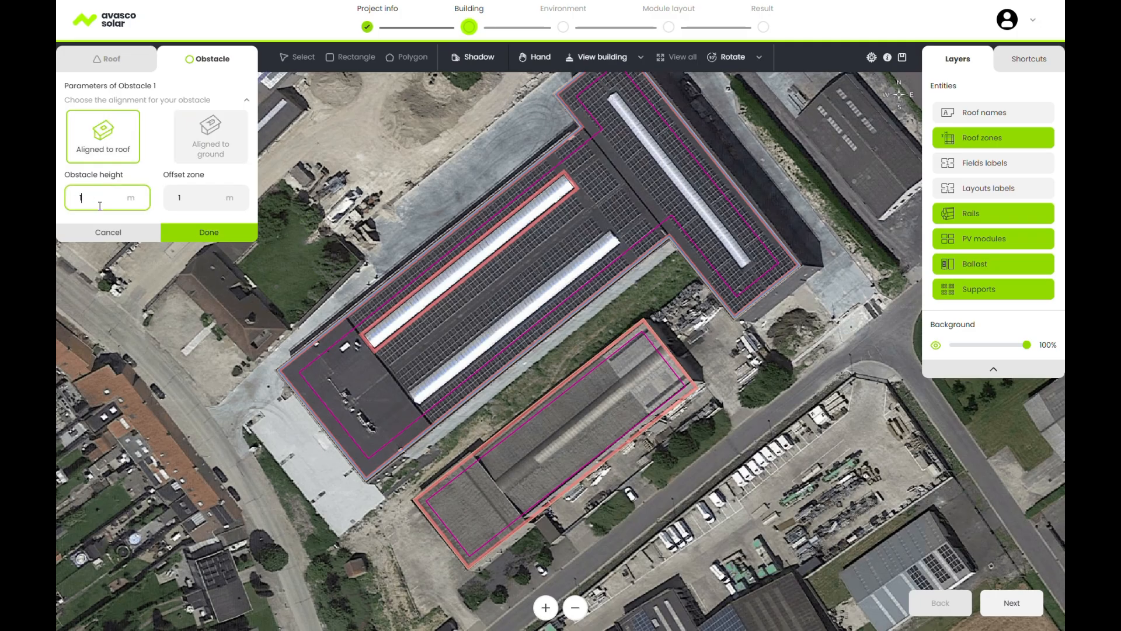
double_click(180, 199)
text(0.5)
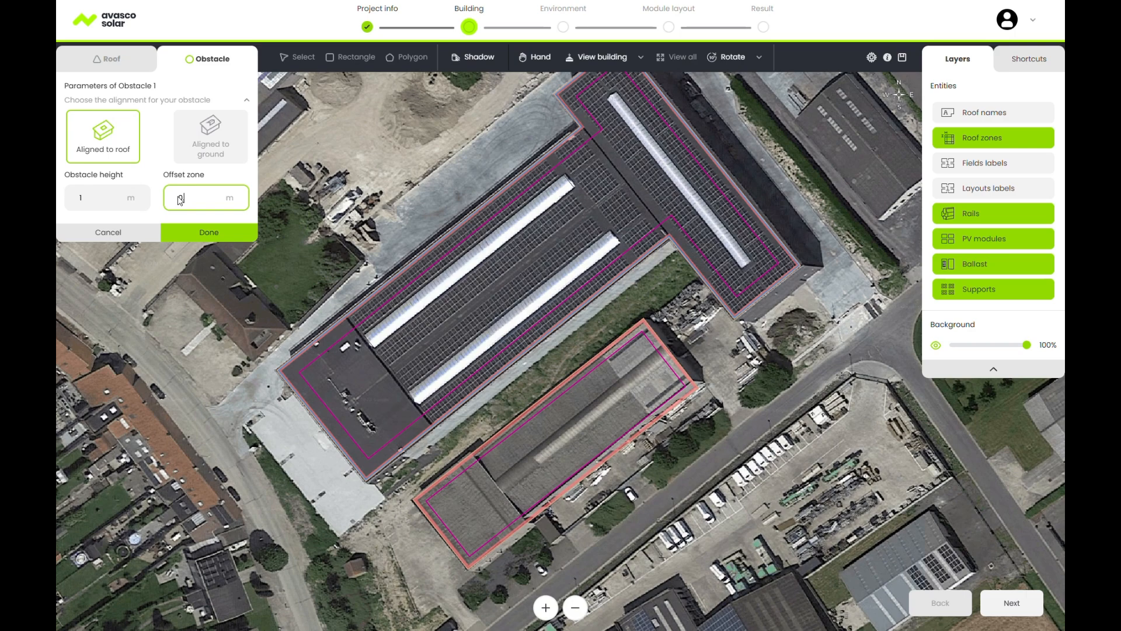
click(205, 232)
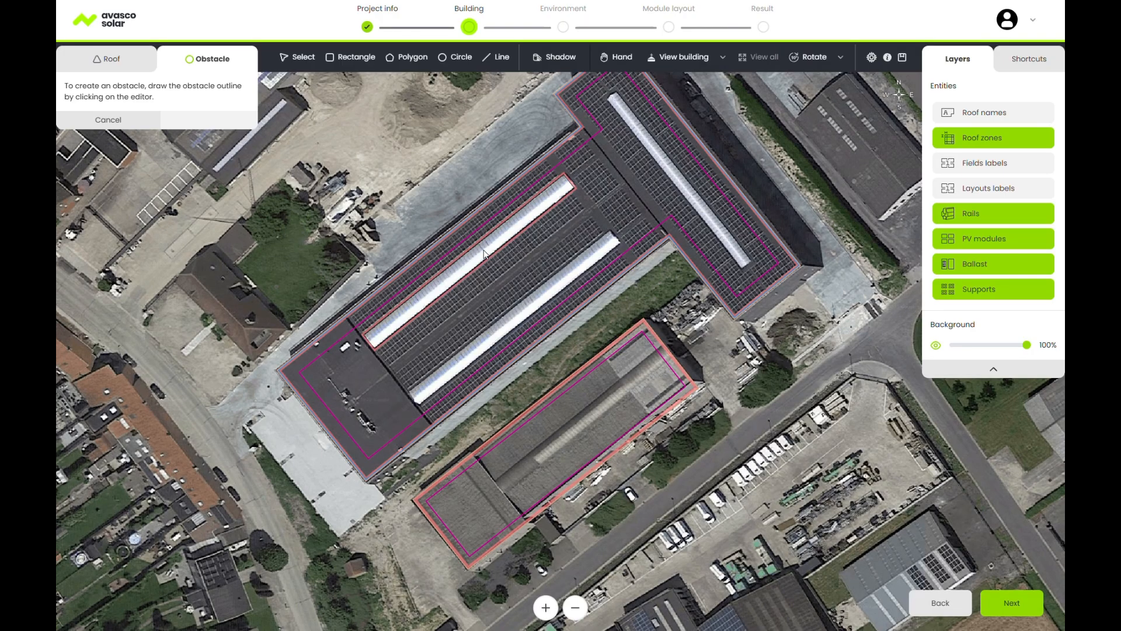
Duplicate the skylight obstacle and move the copy onto the lower skylight.
click(303, 60)
click(491, 255)
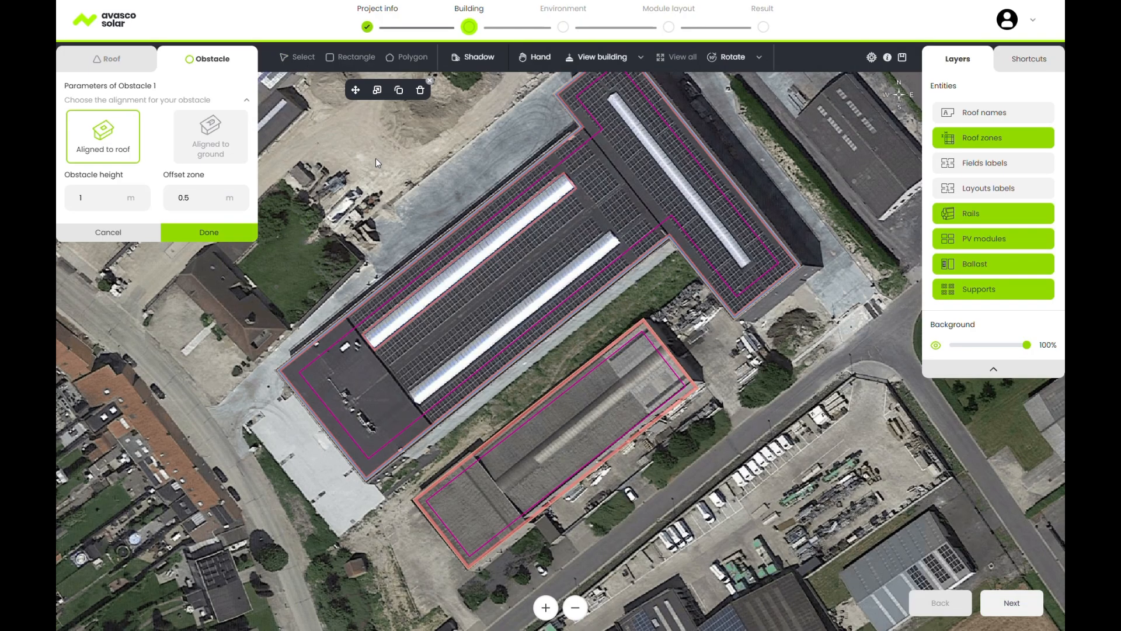
click(397, 90)
drag(509, 262, 534, 304)
click(238, 233)
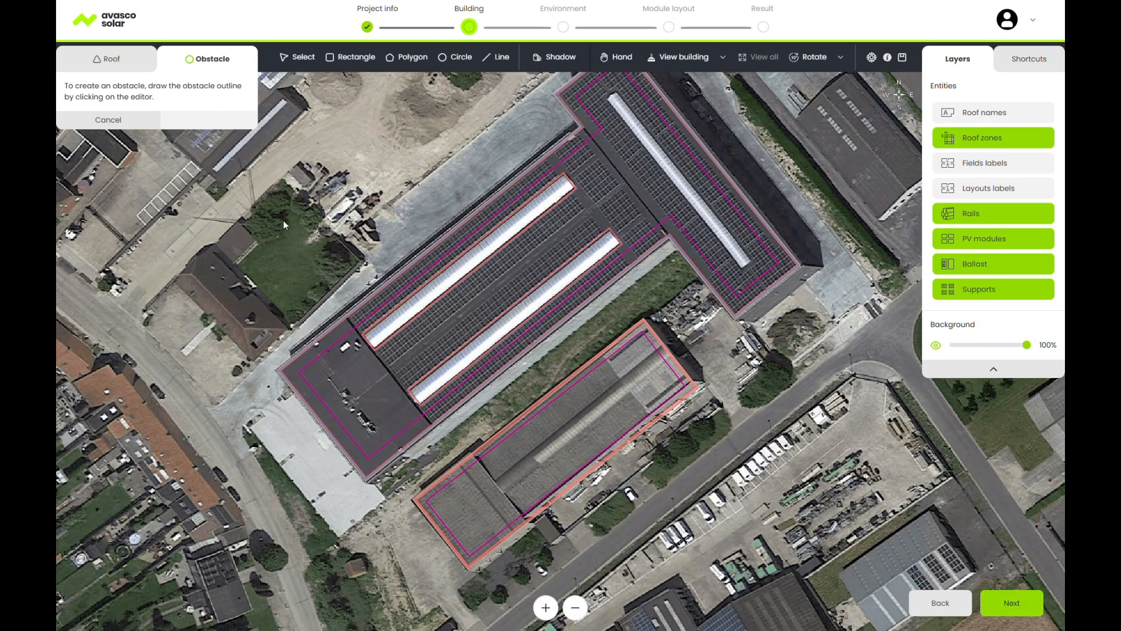
Draw a two-point line obstacle across the roof junction with a 2 m offset zone.
click(497, 58)
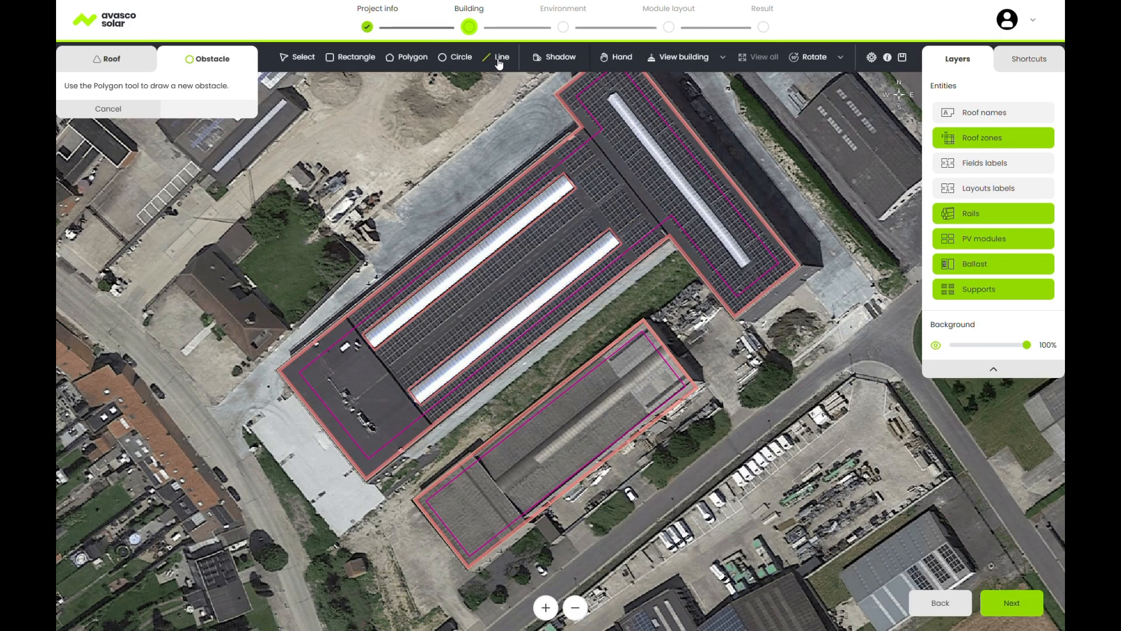
click(582, 128)
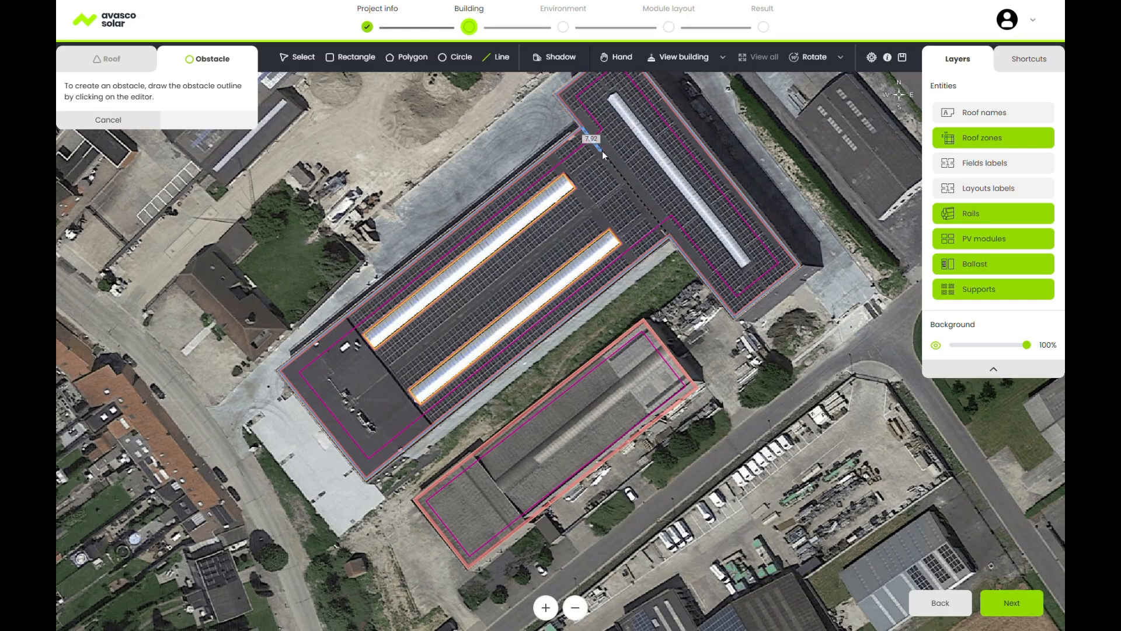
click(667, 235)
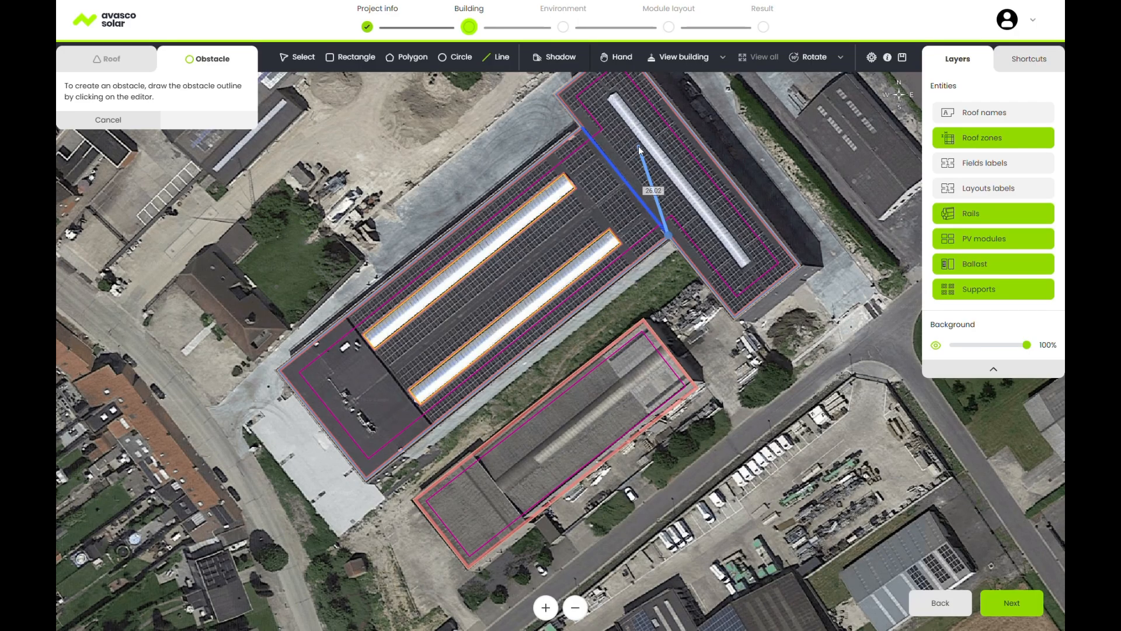
key(Return)
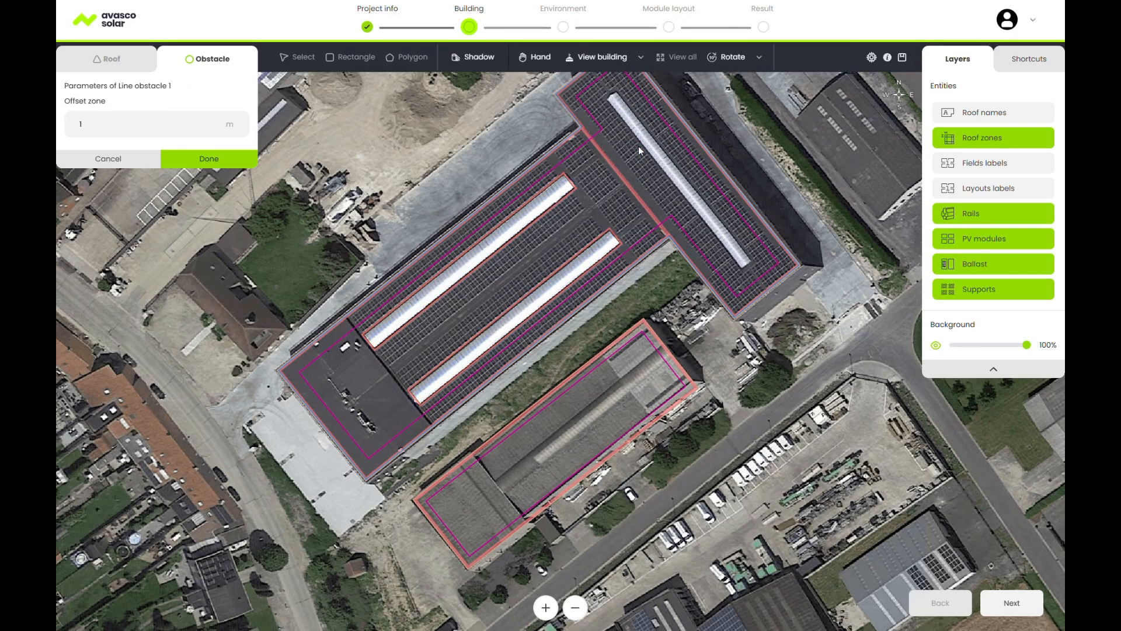
click(88, 124)
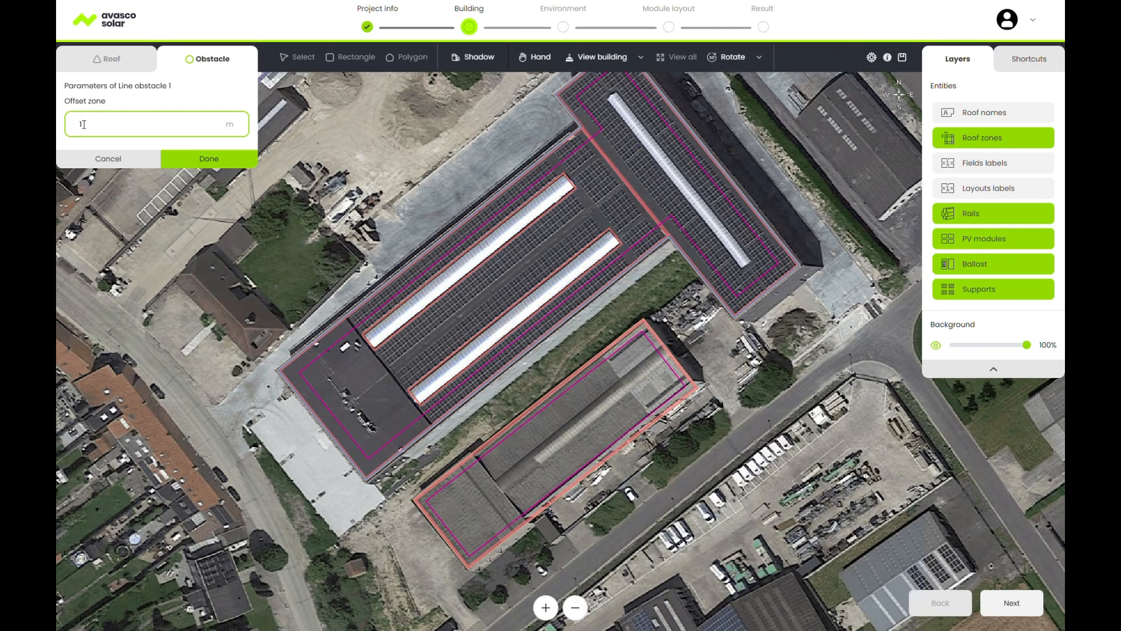
key(BackSpace)
text(2)
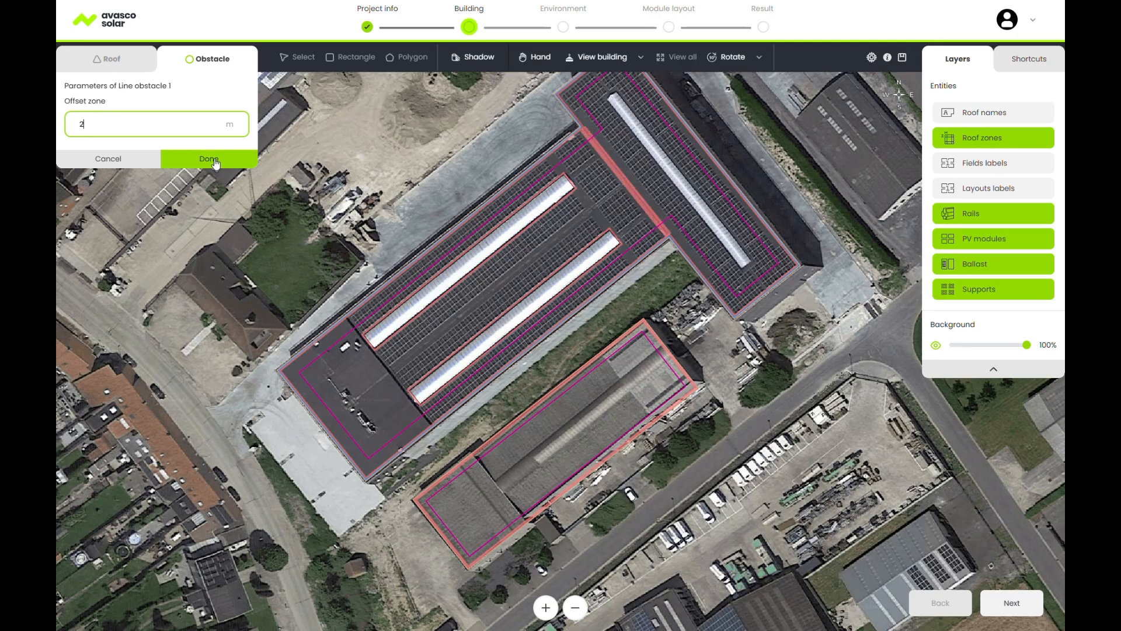
click(209, 159)
click(722, 58)
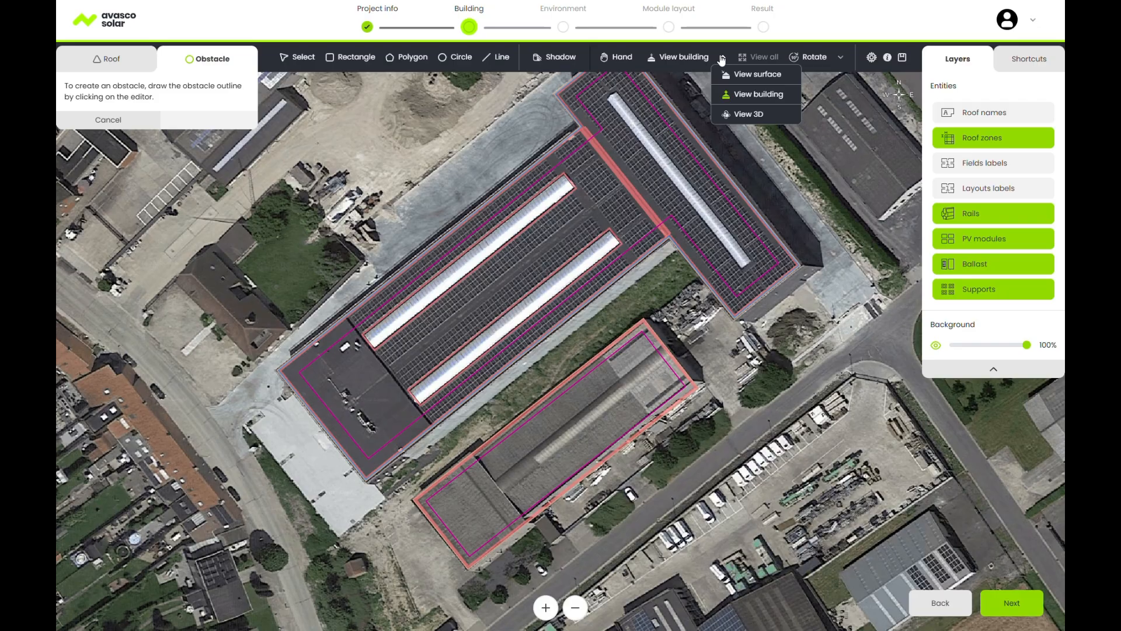
Switch to View 3D and orbit to see the buildings from the opposite side.
click(745, 114)
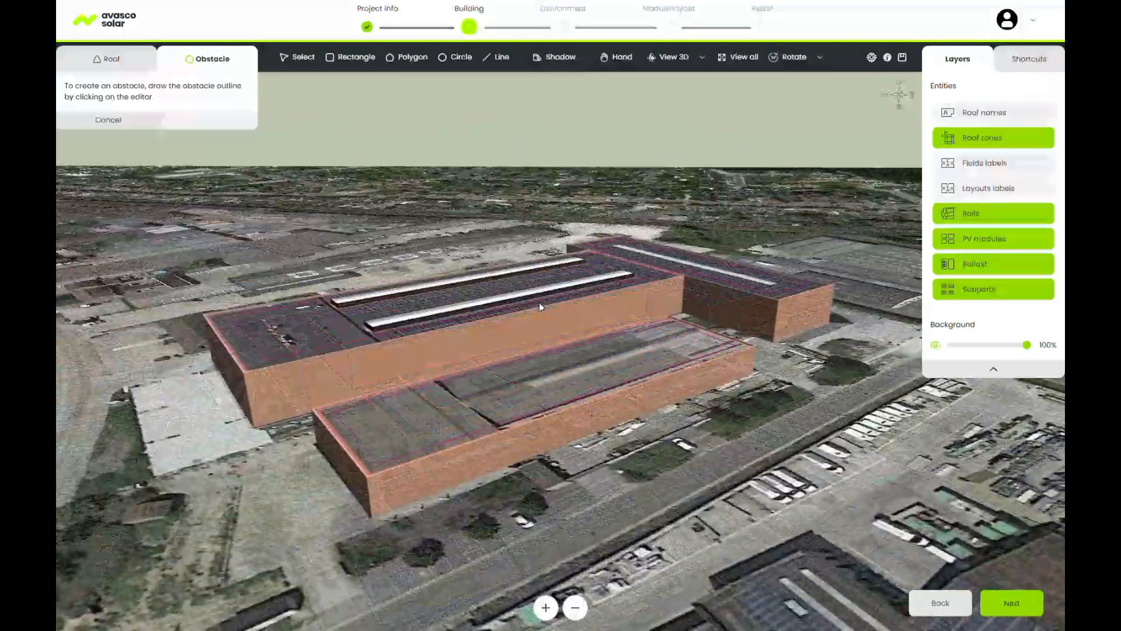
middle_drag(627, 310, 350, 310)
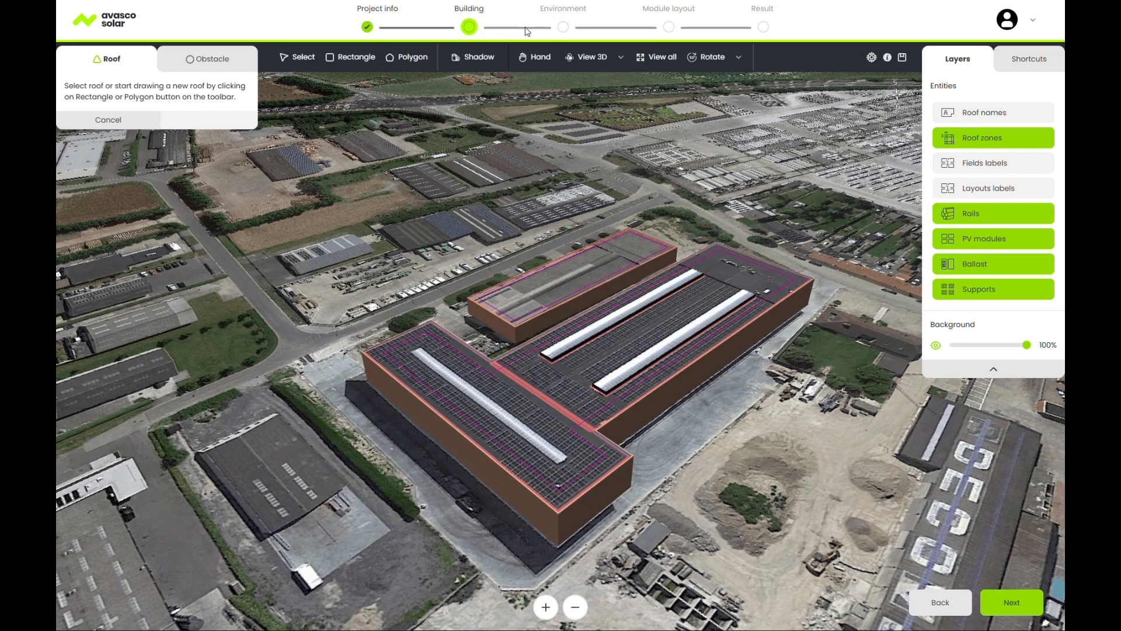
Apply the shadow simulation to the roofs, then set it back to No, apply and close.
click(473, 59)
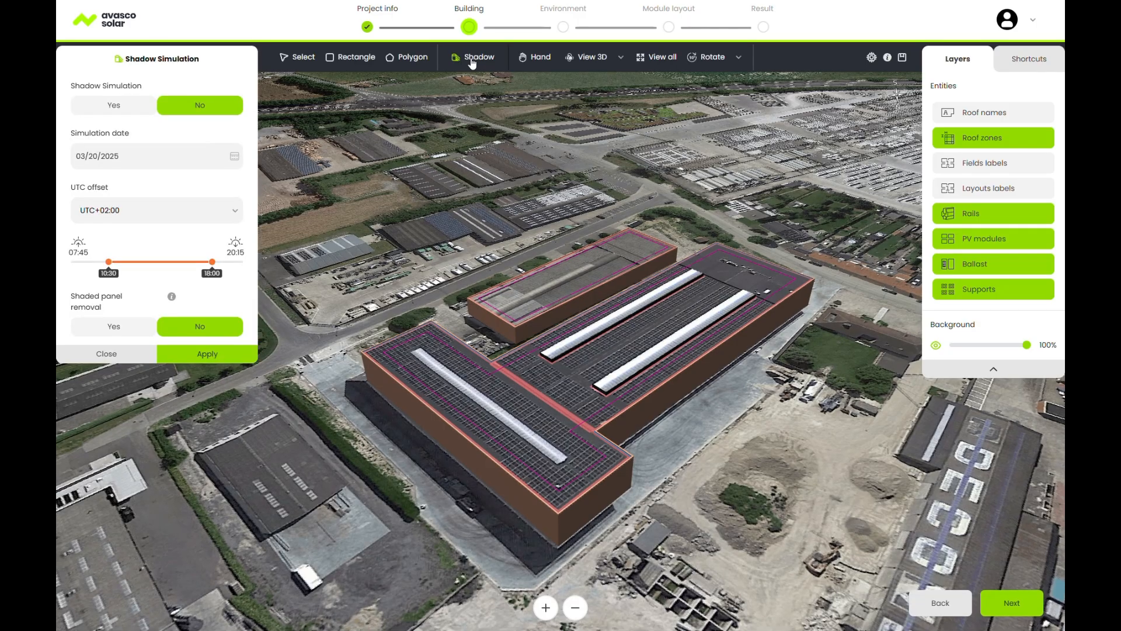
click(115, 108)
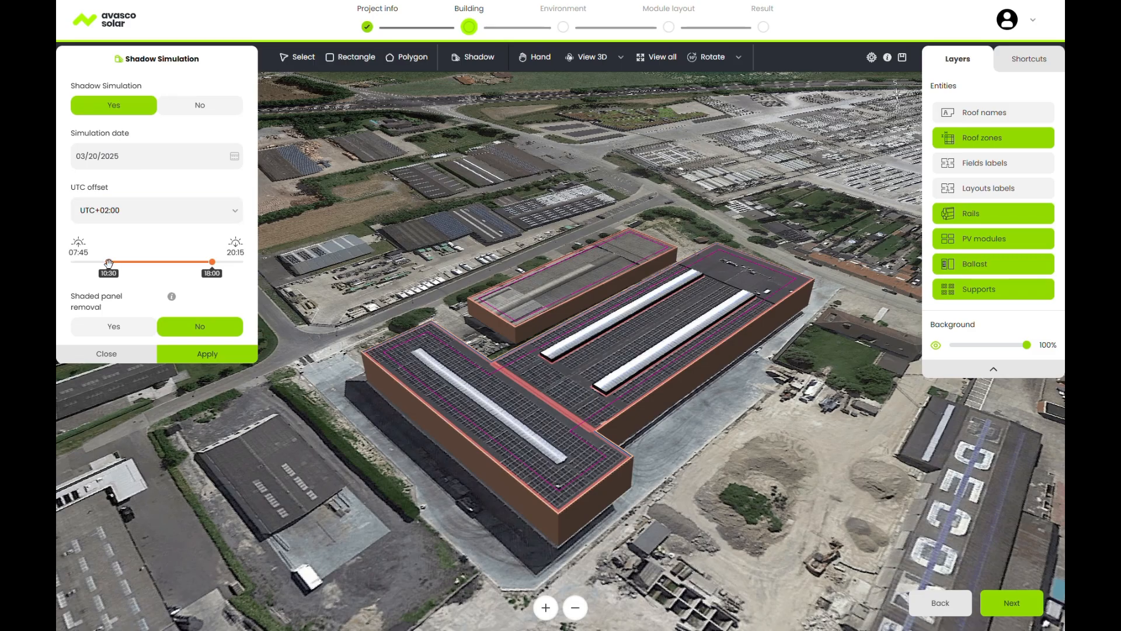
click(207, 354)
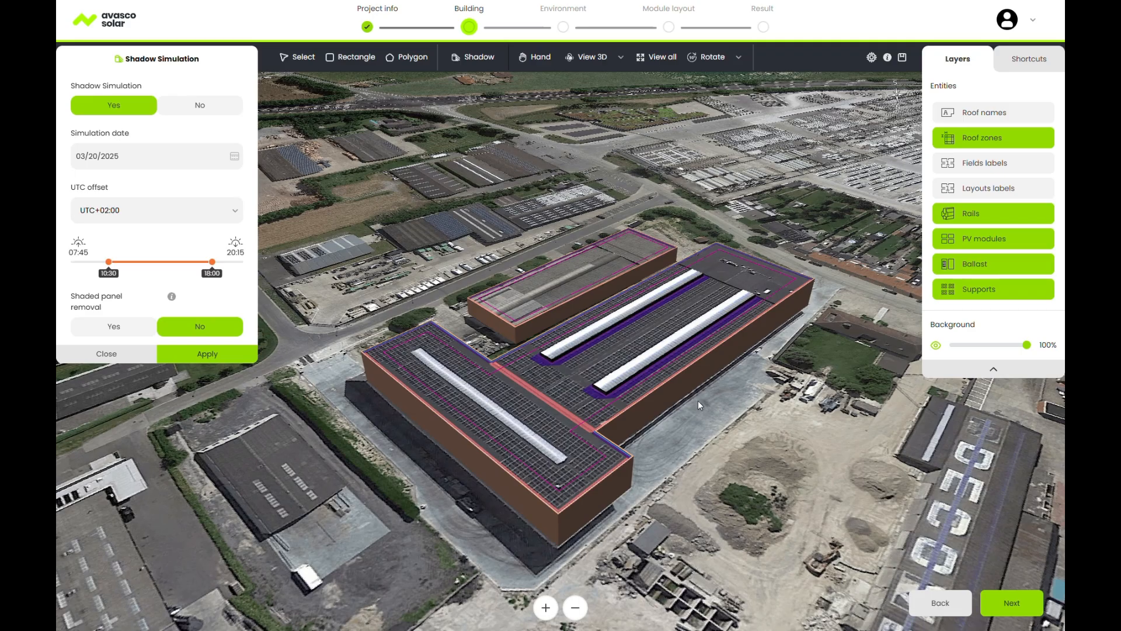
click(199, 111)
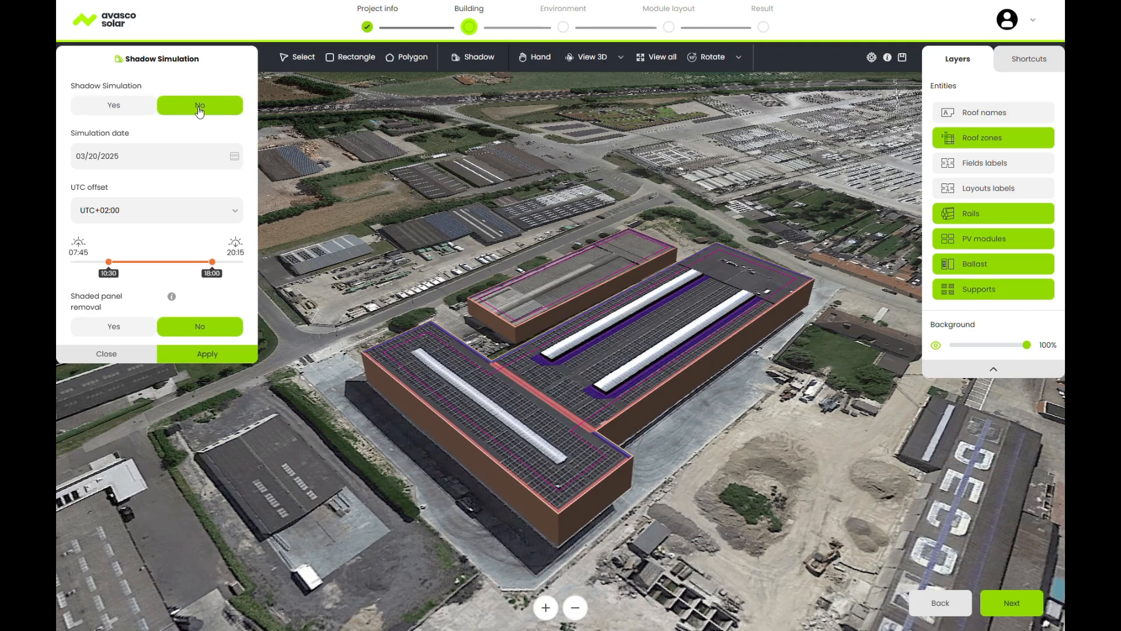
click(215, 357)
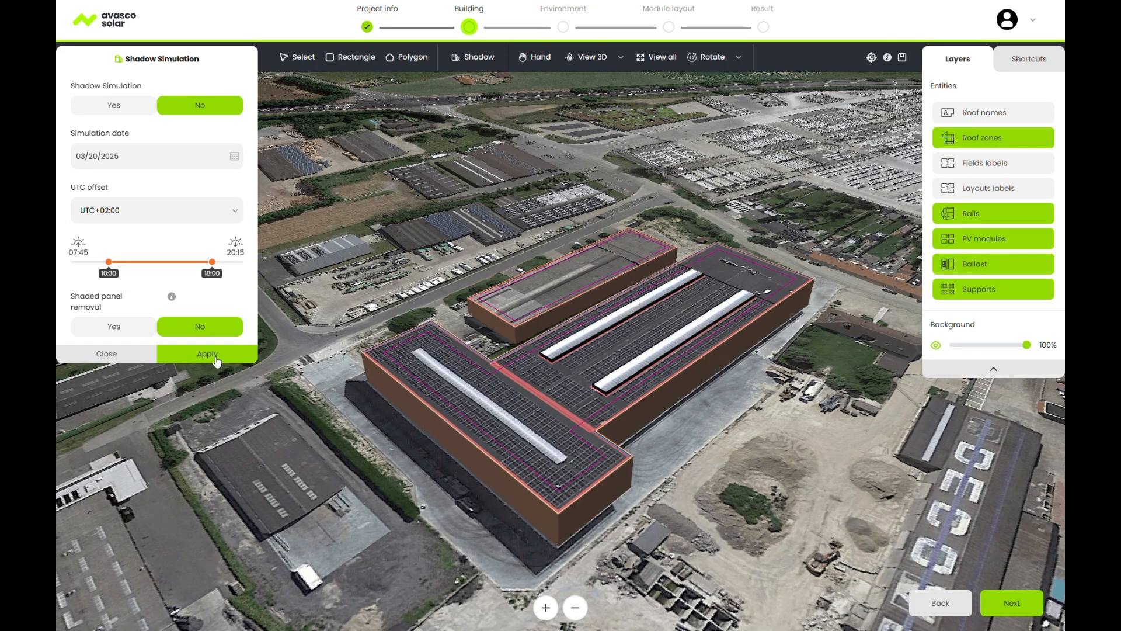
click(107, 354)
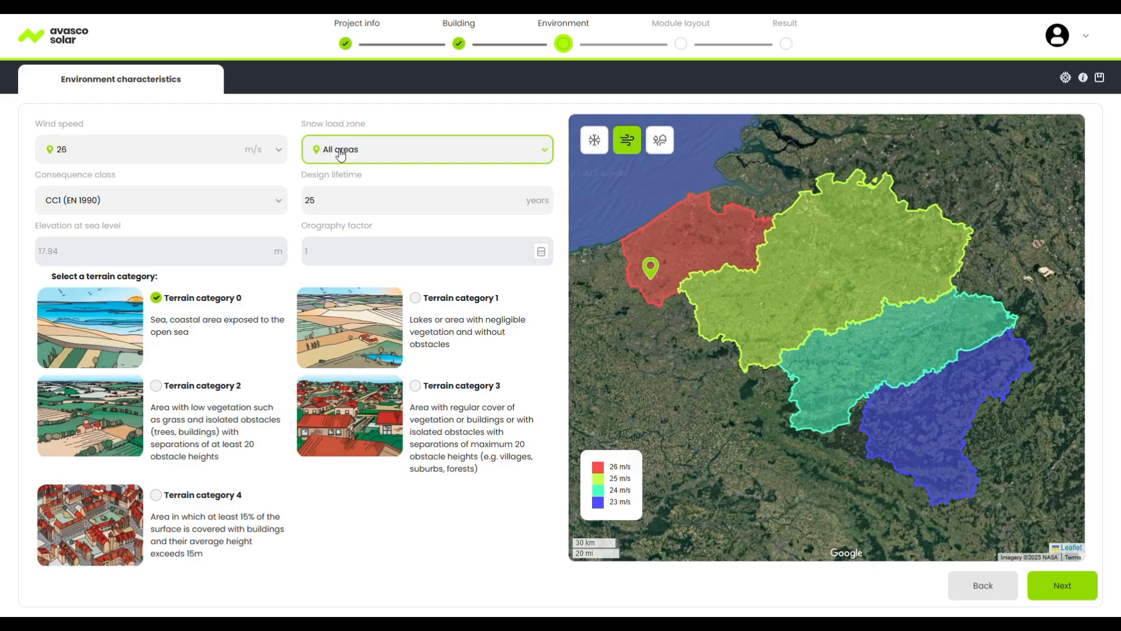
Review the wind speed, snow load zone (All areas) and consequence class (CC2) settings.
click(213, 150)
click(194, 220)
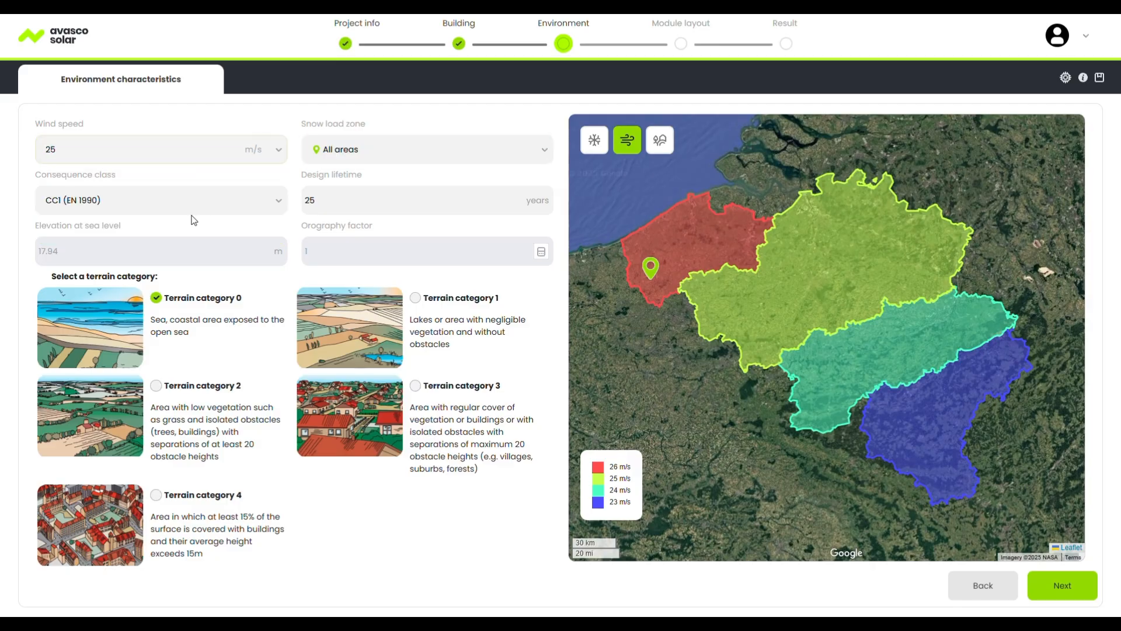
click(367, 152)
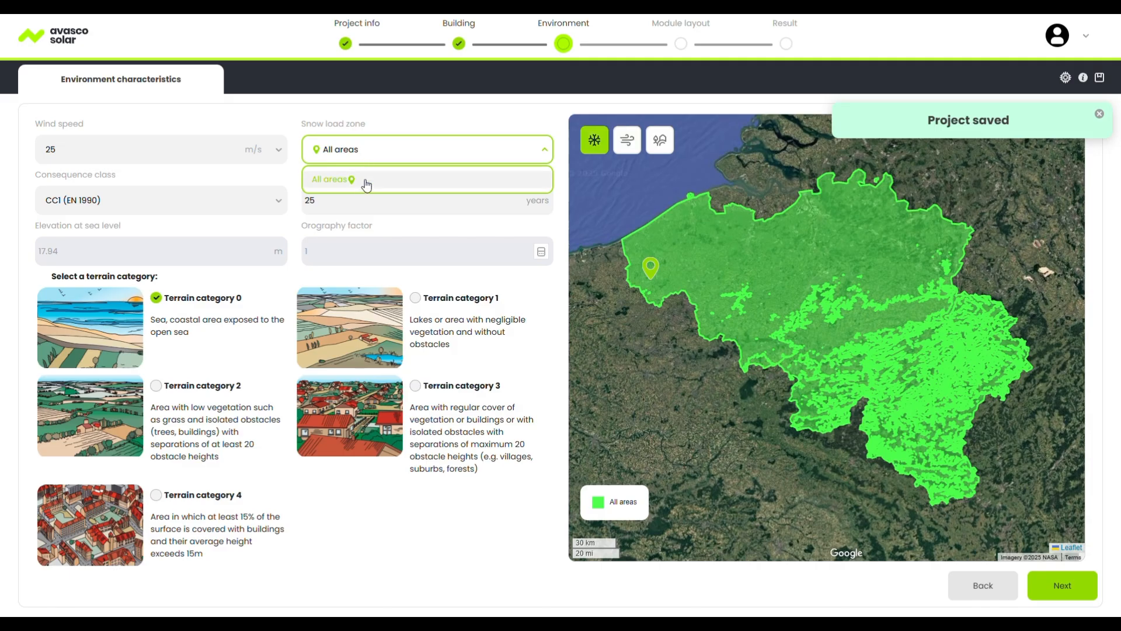
click(378, 119)
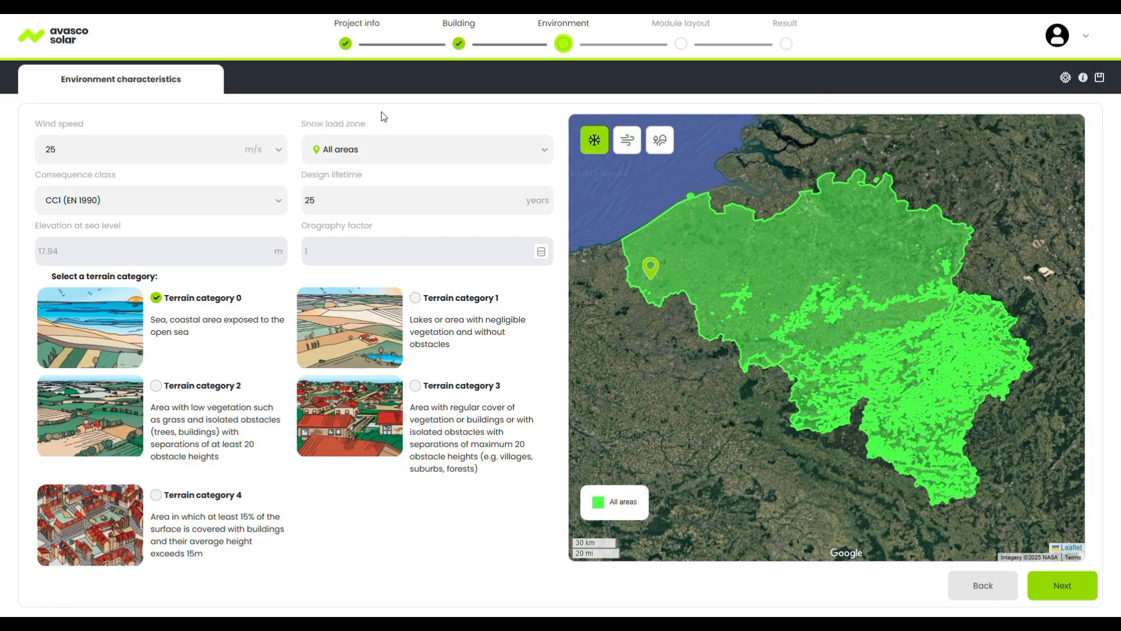
click(197, 207)
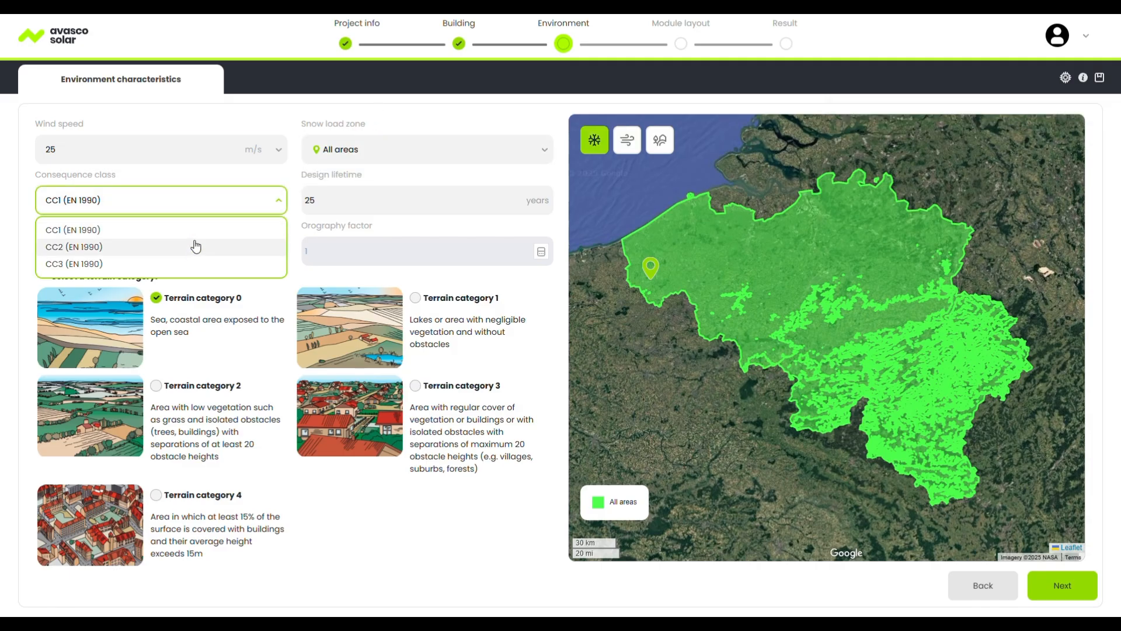
click(299, 169)
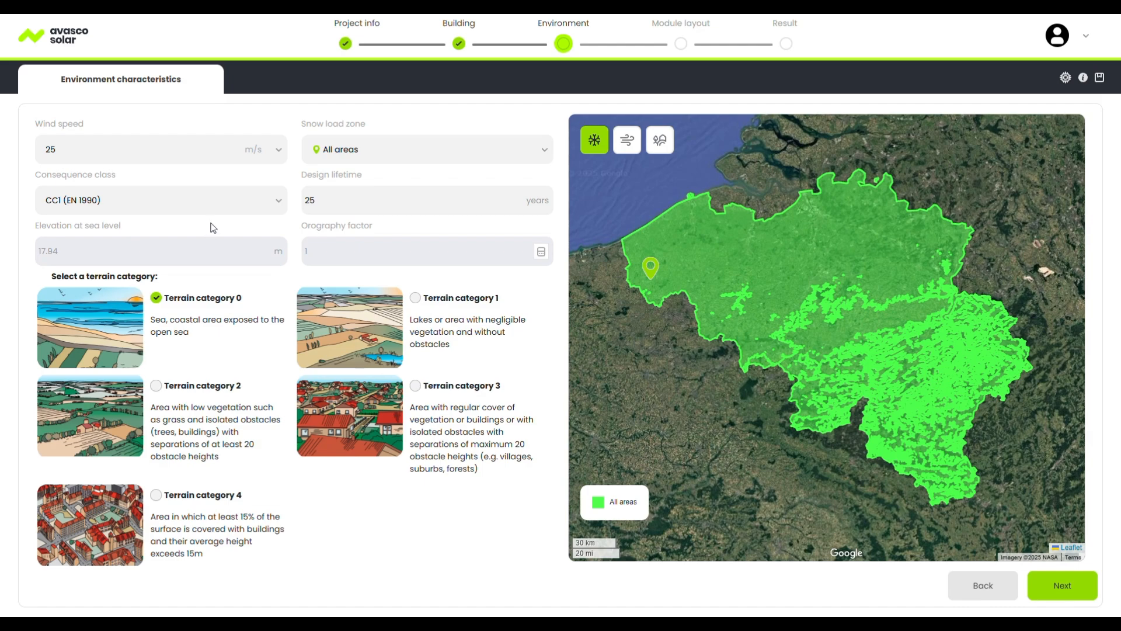
Show the terrain radius map around the site and select terrain category 2.
click(659, 151)
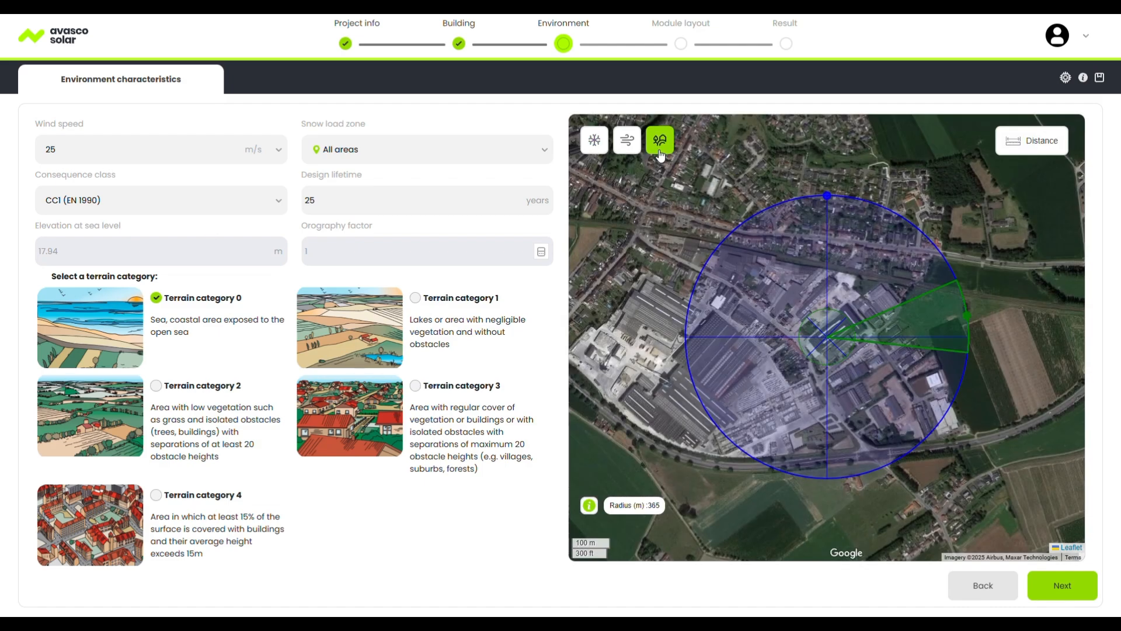
drag(962, 315, 963, 287)
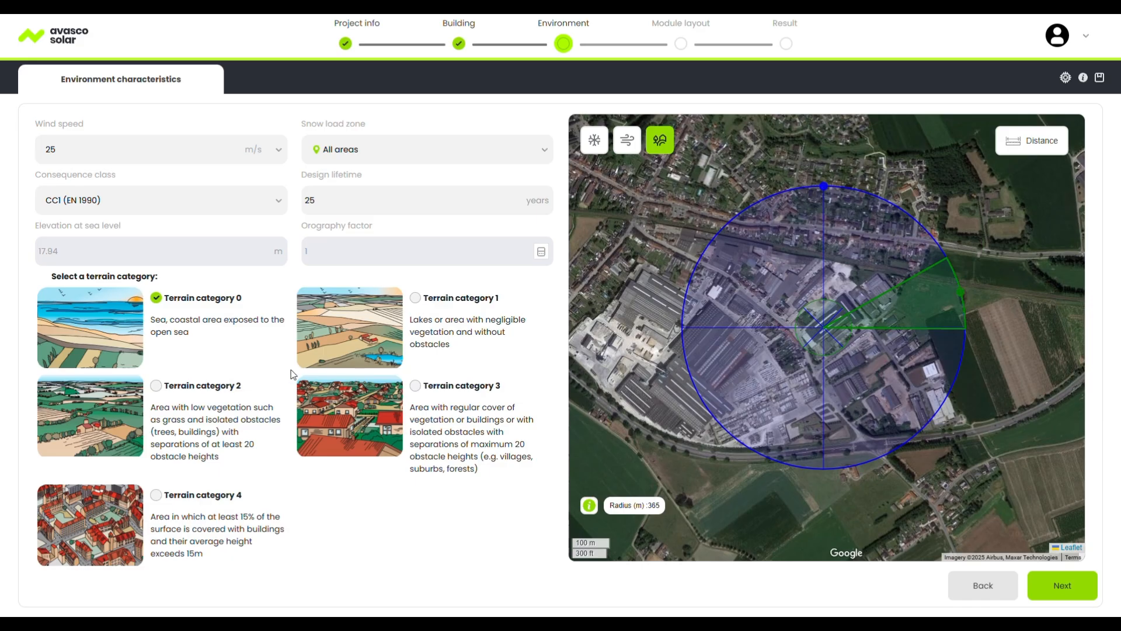
click(157, 386)
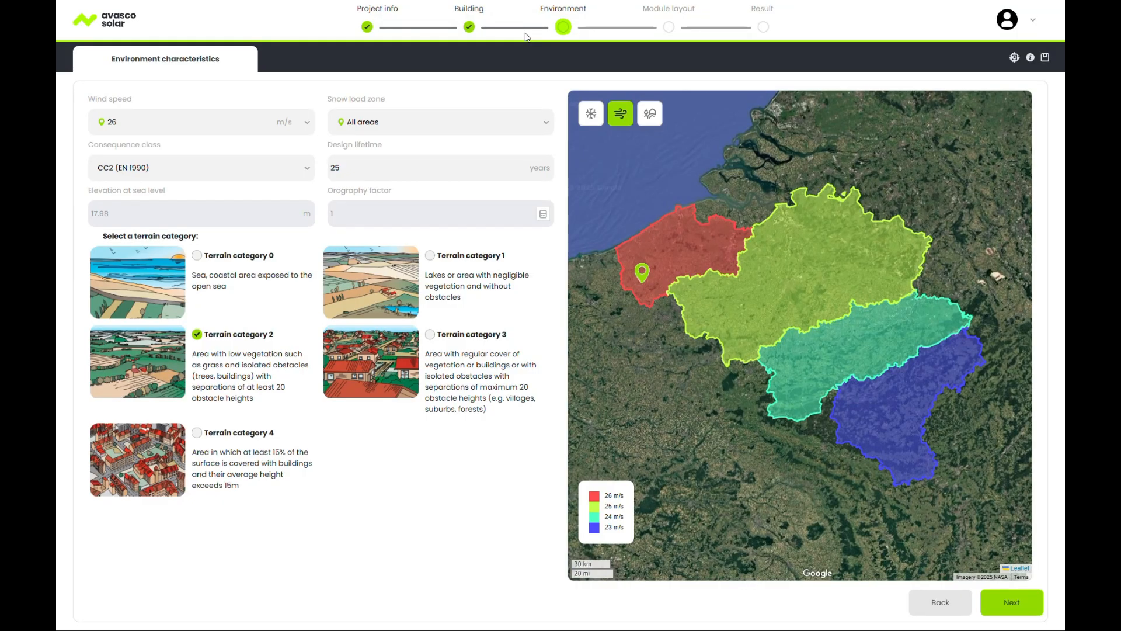
Advance to Module layout with a top-down building view, 0% background, roof-edge alignment and roof names.
click(1017, 606)
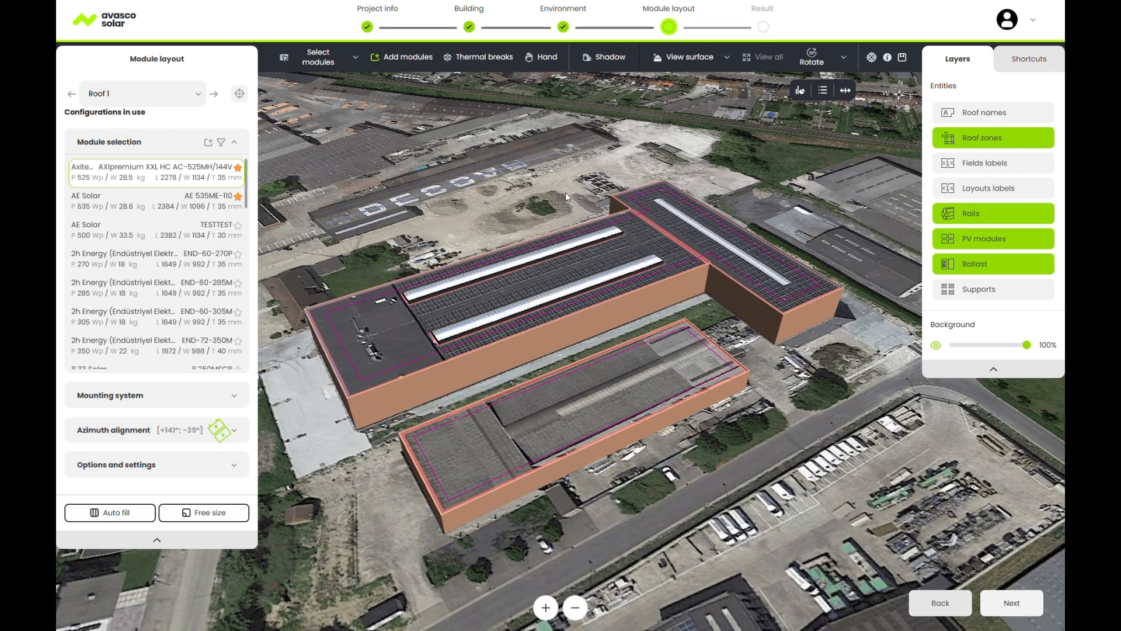
click(727, 57)
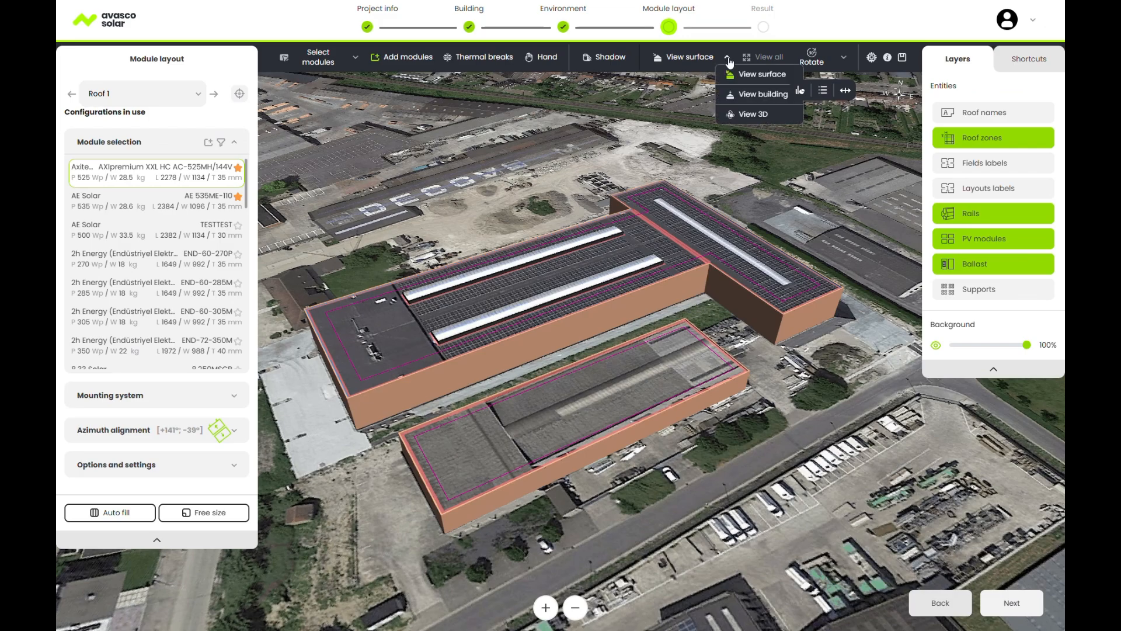
click(752, 96)
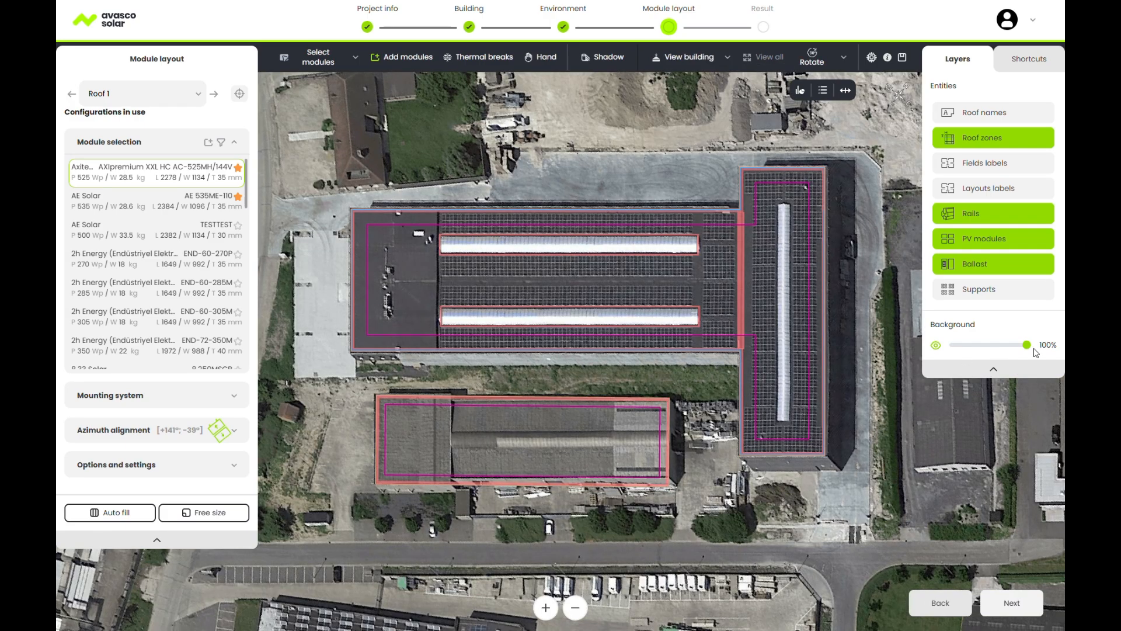
drag(1027, 345, 946, 346)
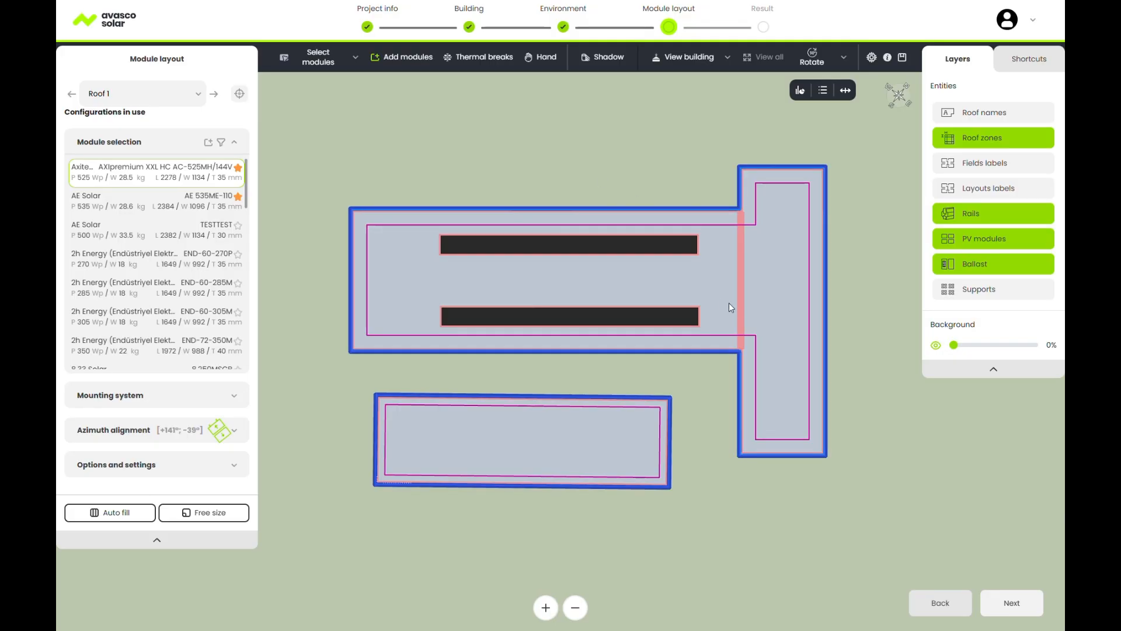
click(826, 300)
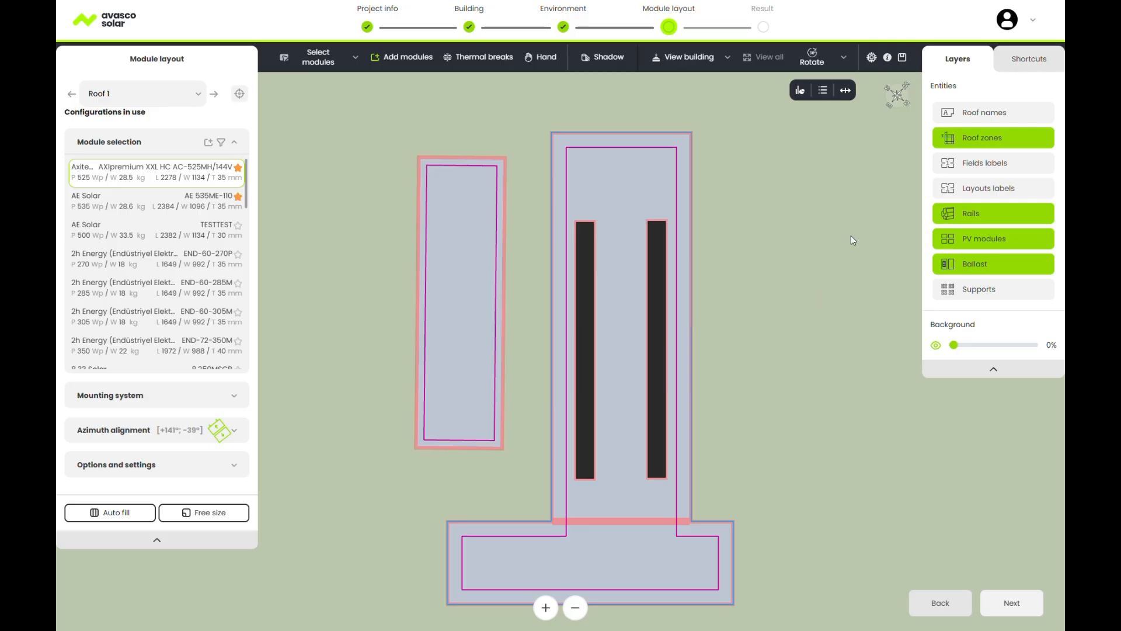
click(980, 118)
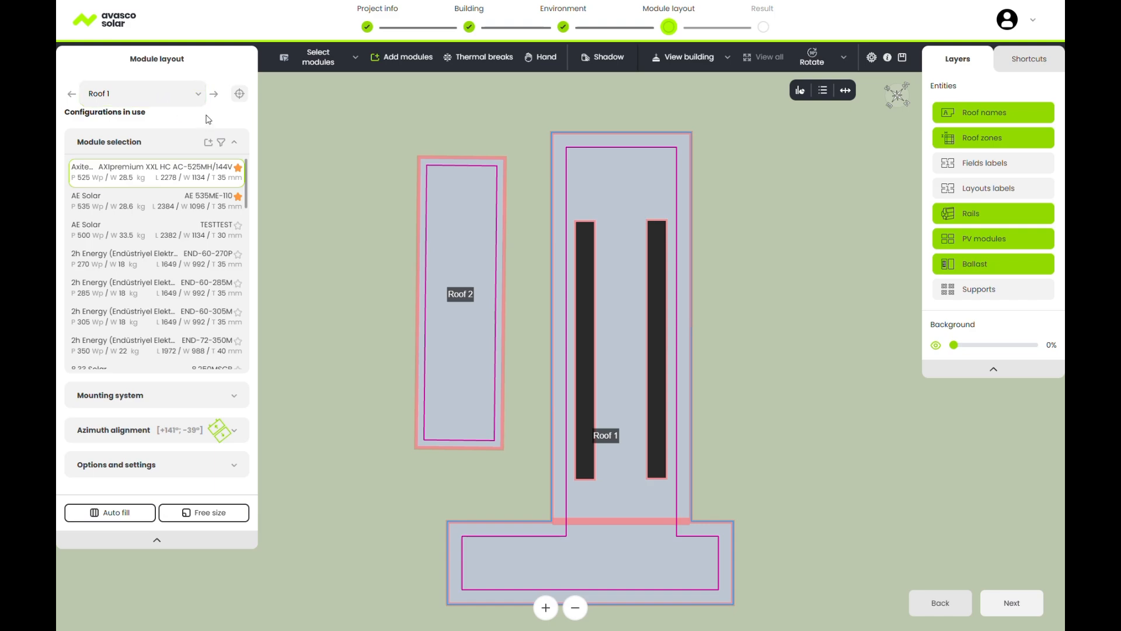
Switch the roof selector from Roof 1 to Roof 2.
click(196, 97)
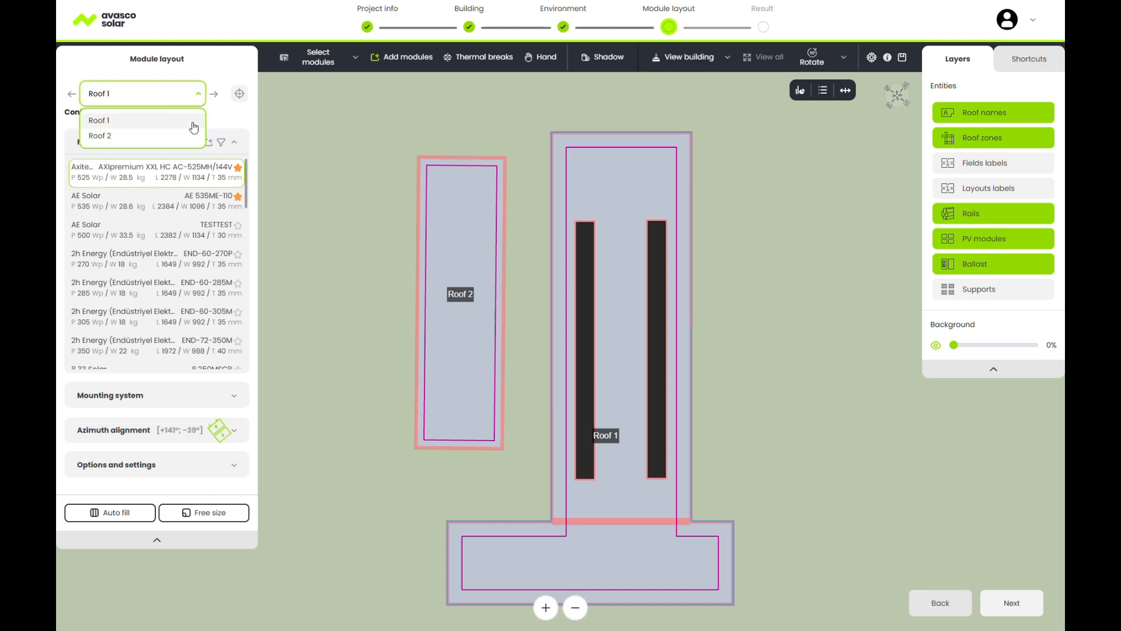
click(212, 76)
click(214, 95)
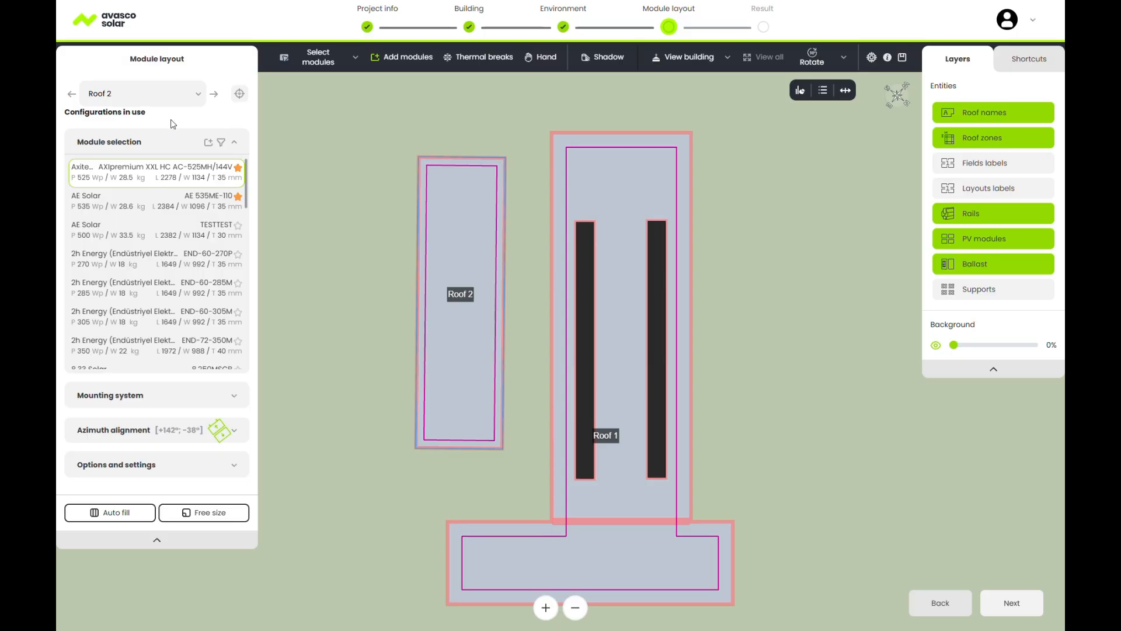
Check the module filters and Create module form without changes, then expand Mounting system.
click(221, 142)
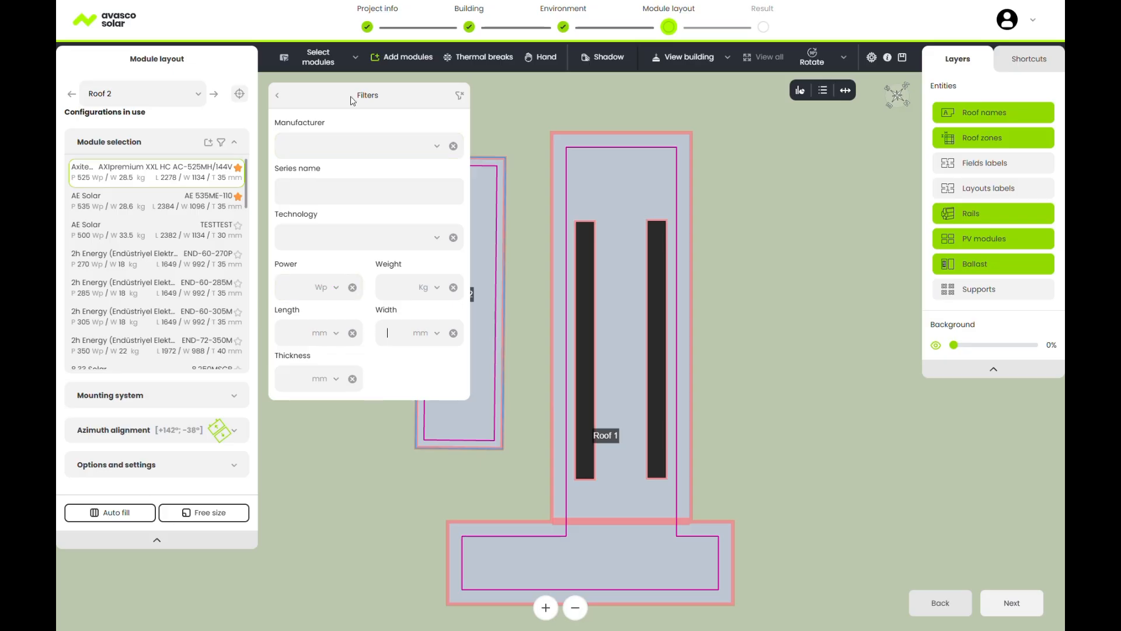
click(277, 96)
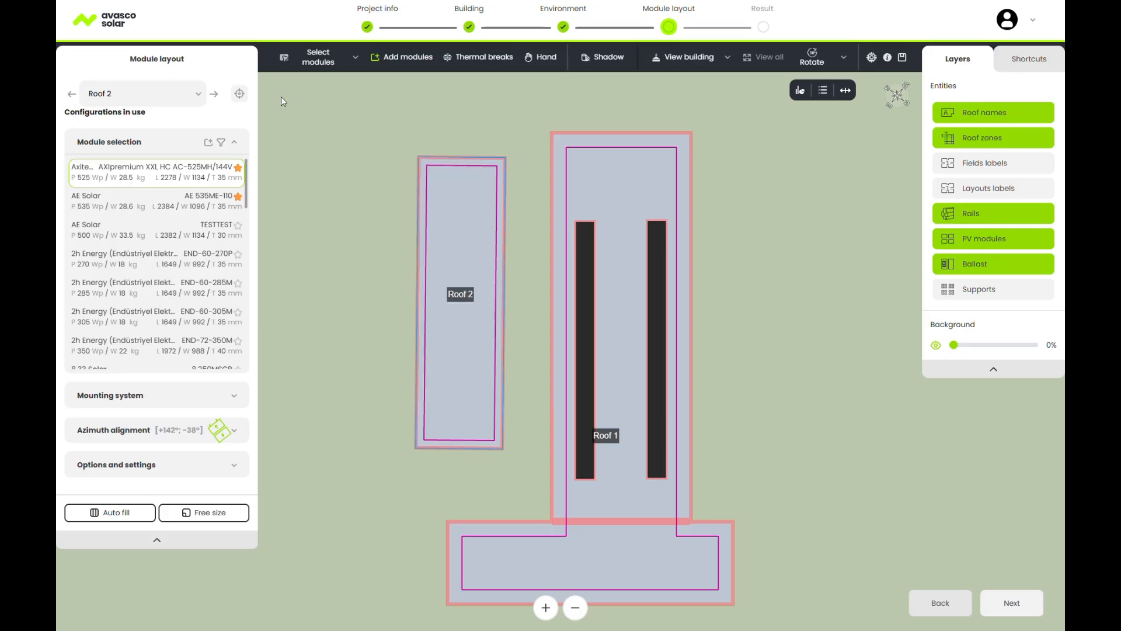
click(209, 143)
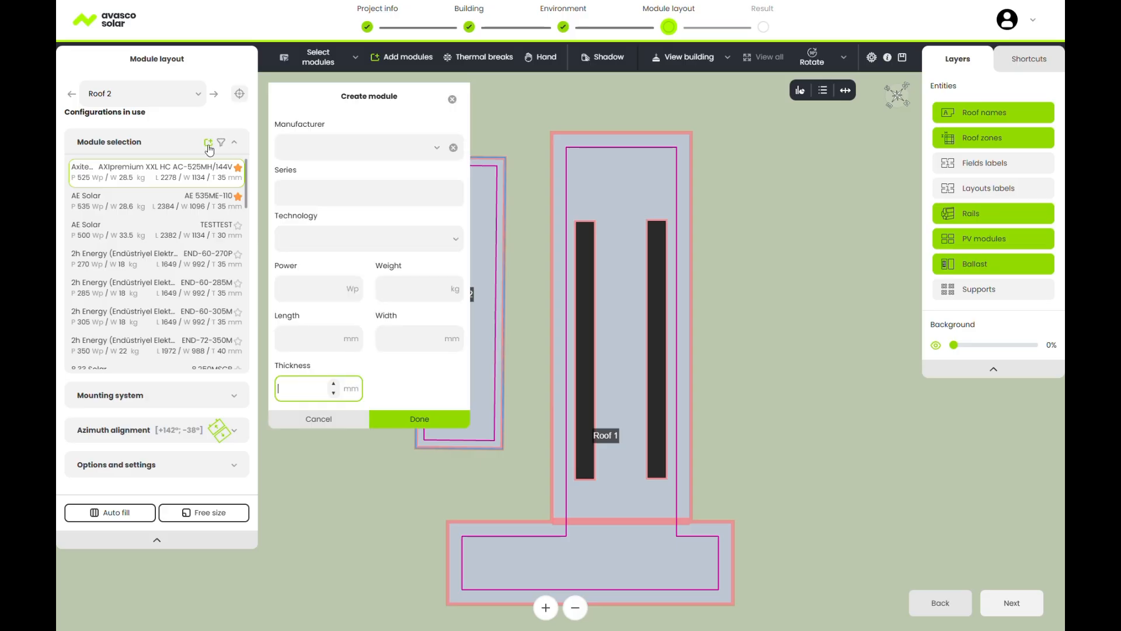
click(357, 420)
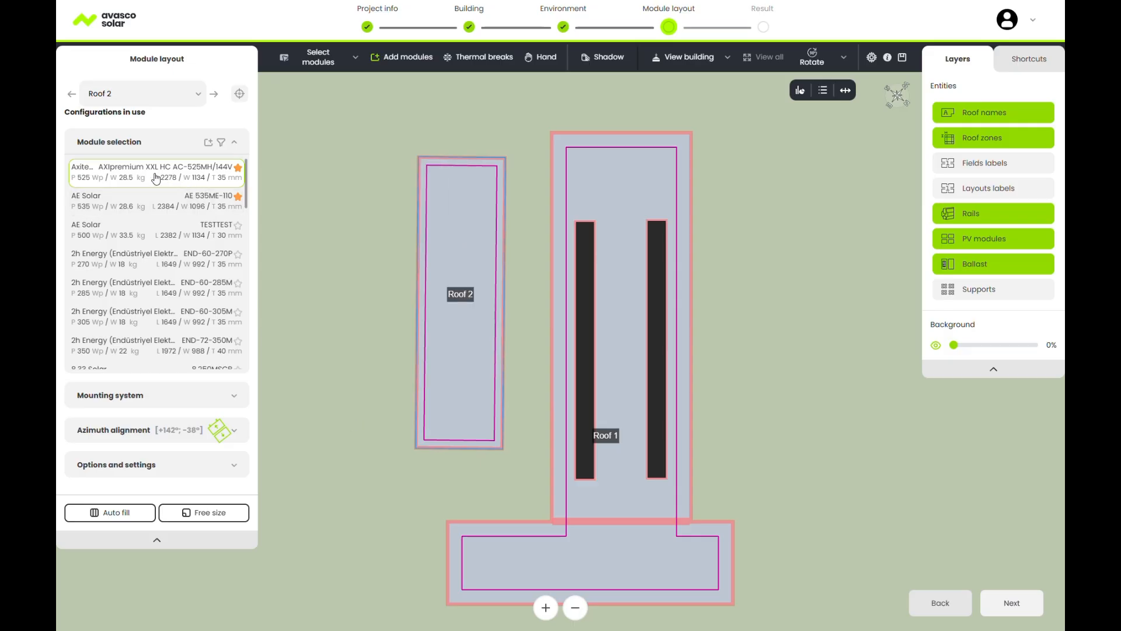
click(156, 178)
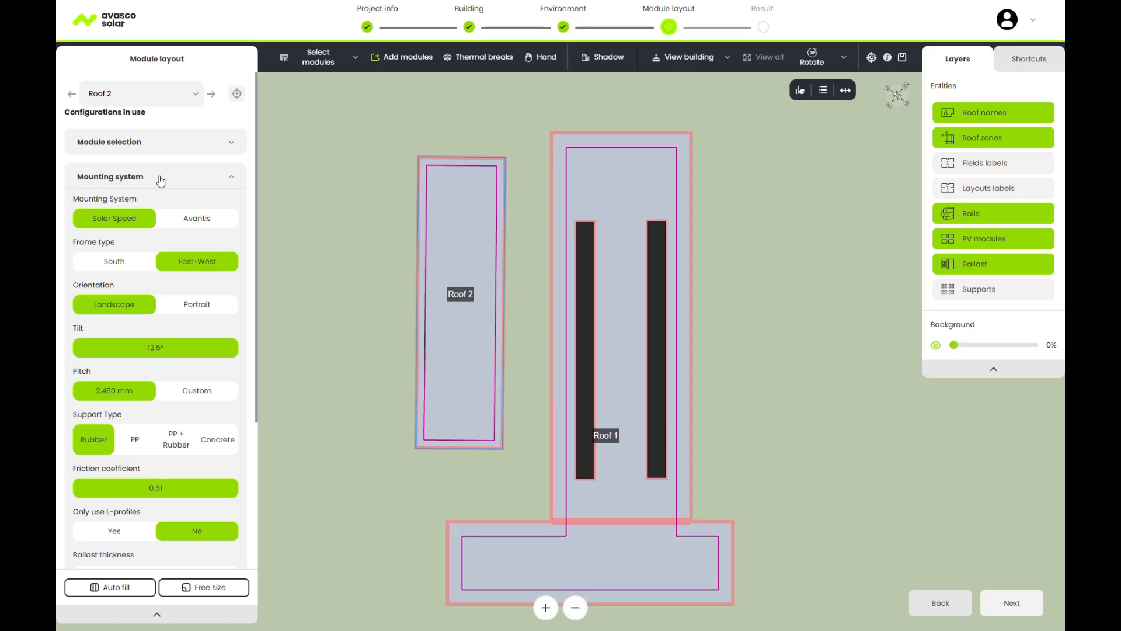
Configure Solar Speed East-West frames, landscape, 2,450 mm pitch, rubber supports, not only L-profiles.
click(153, 219)
click(198, 219)
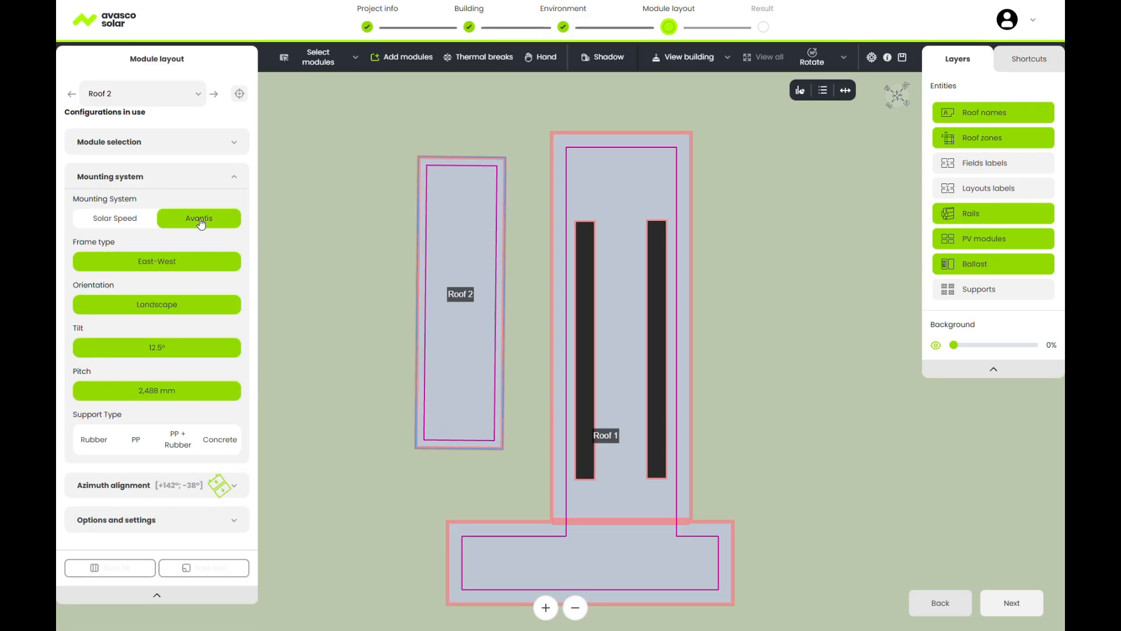
click(130, 219)
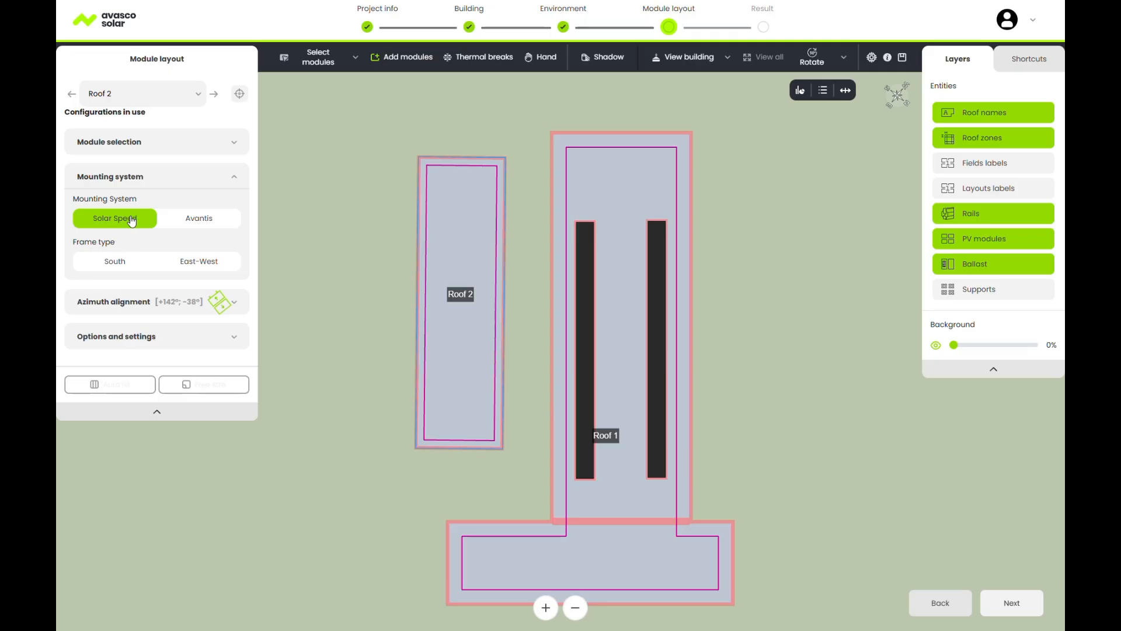
click(169, 266)
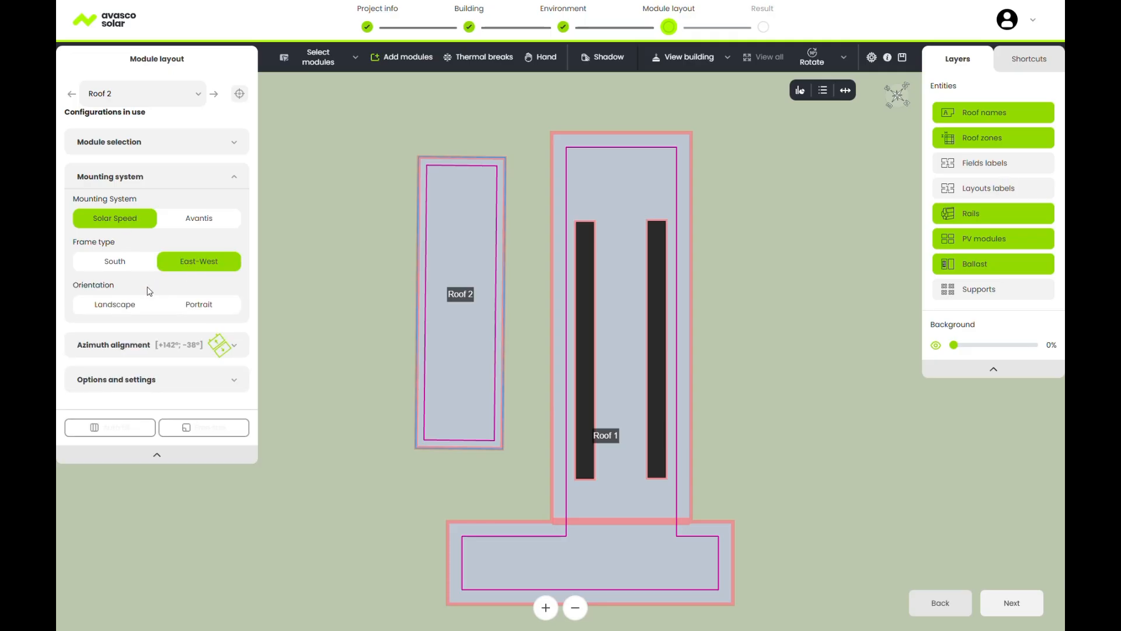
click(113, 309)
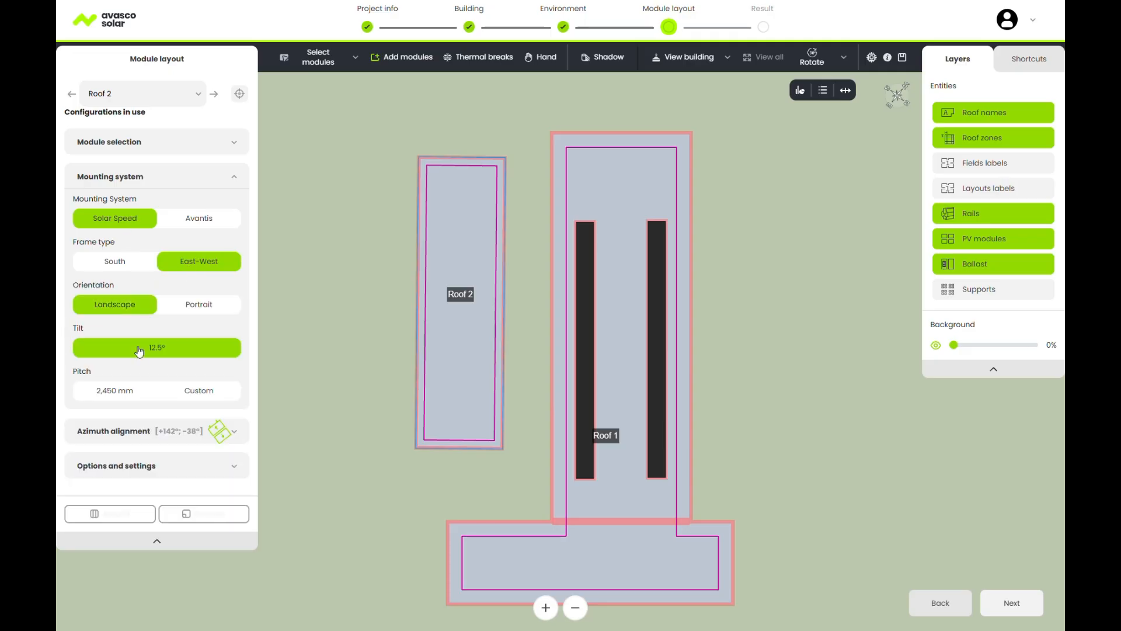
click(116, 393)
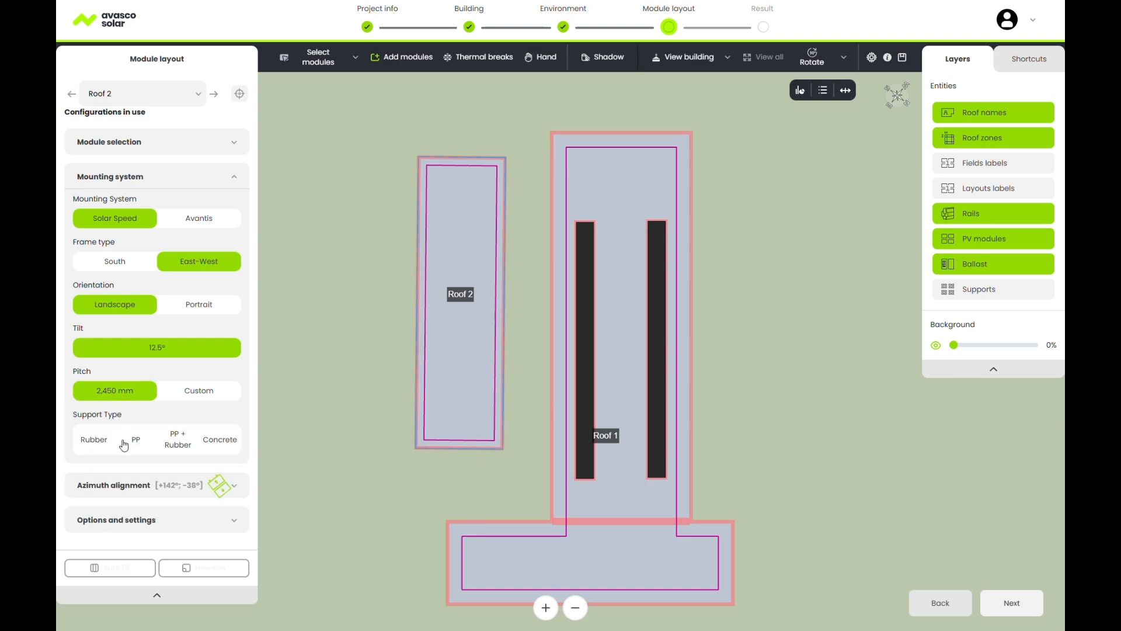
click(94, 443)
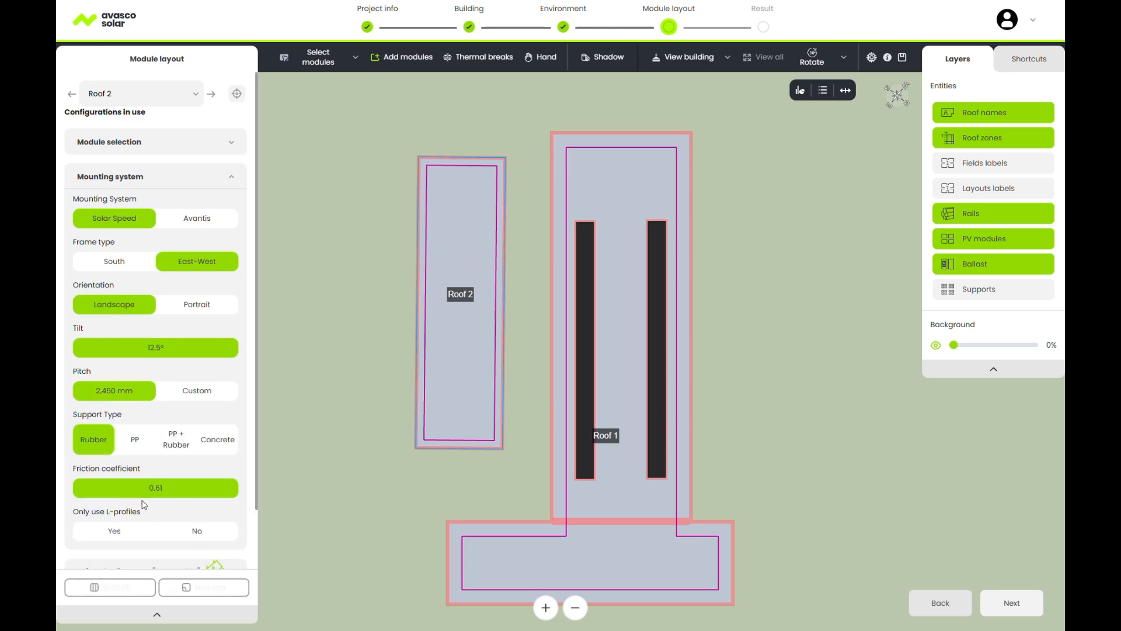
scroll(182, 502, down, 1)
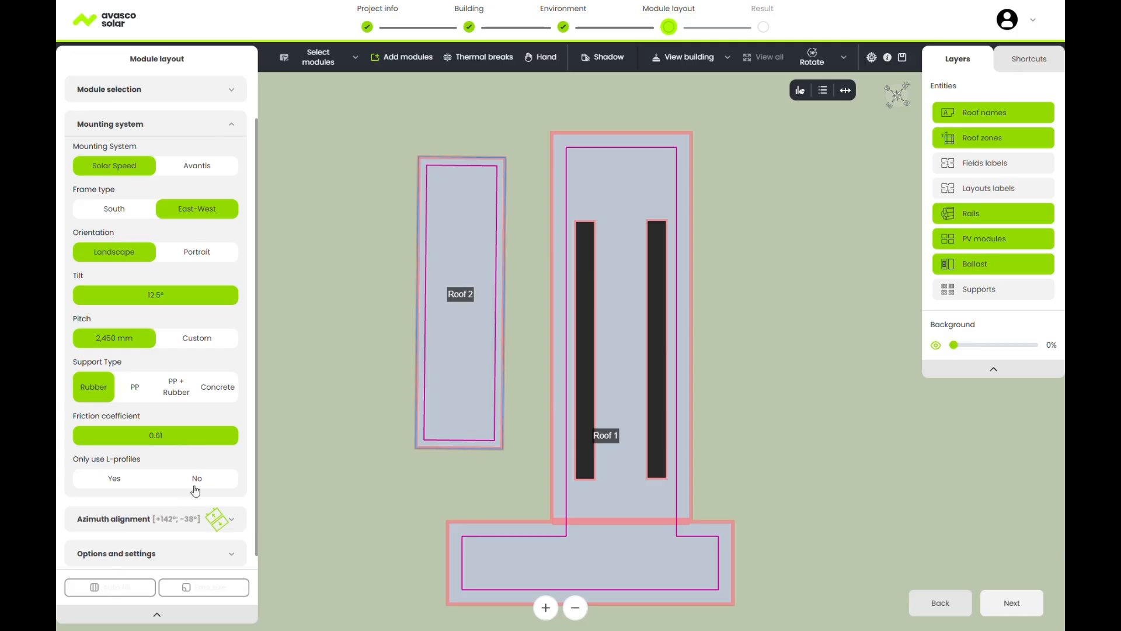
click(197, 479)
scroll(199, 484, down, 3)
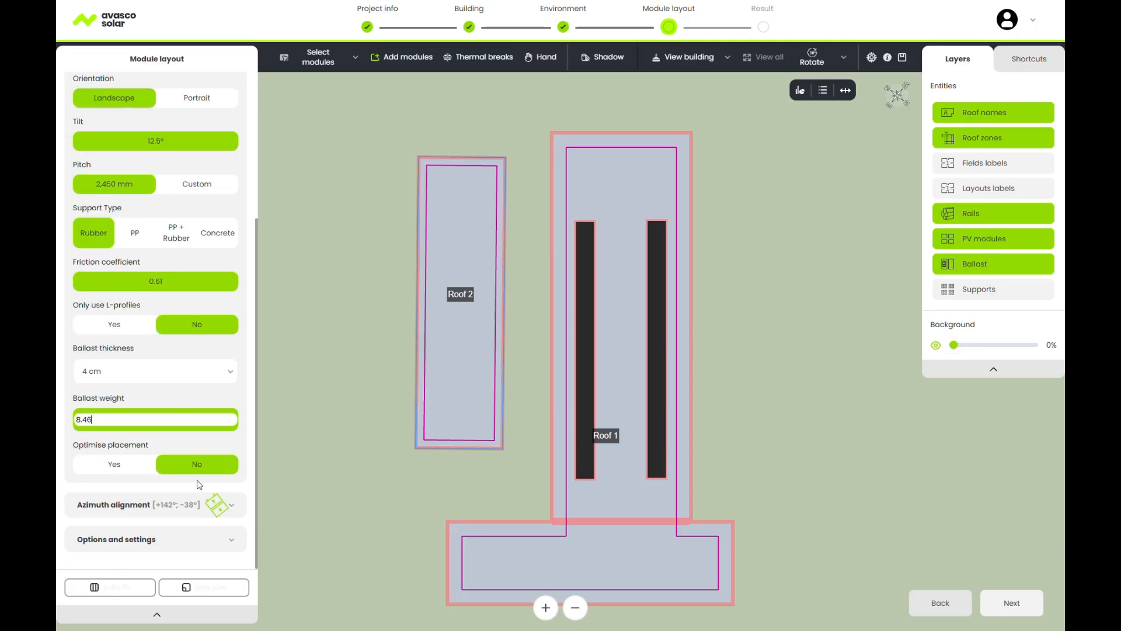
Set ballast thickness to 3.5 cm and ballast weight to 7.
click(175, 374)
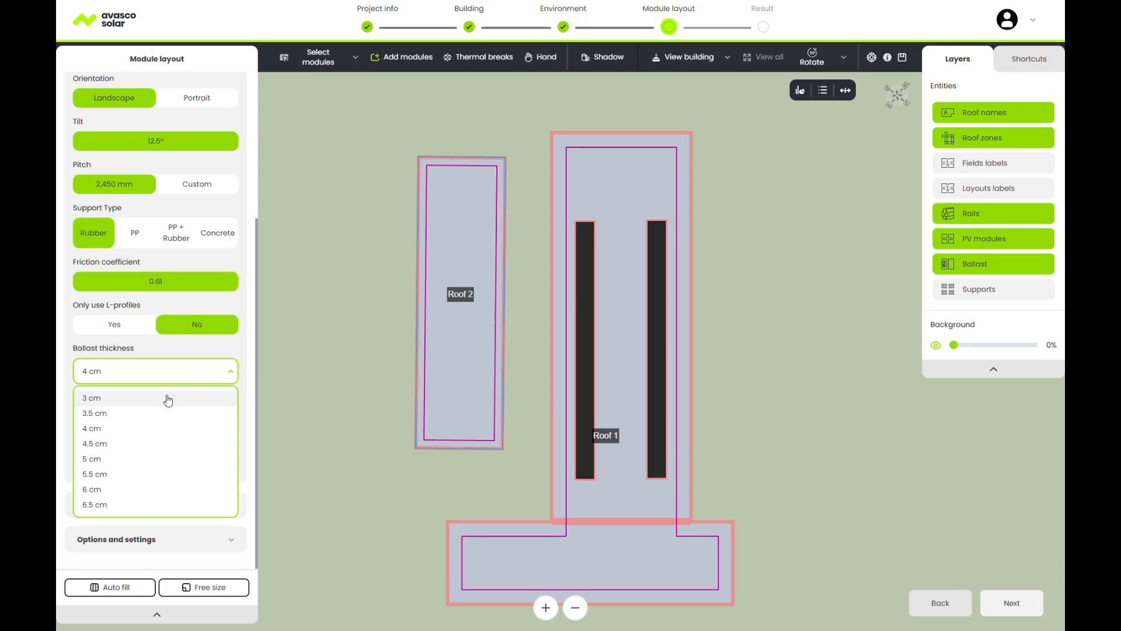
click(168, 400)
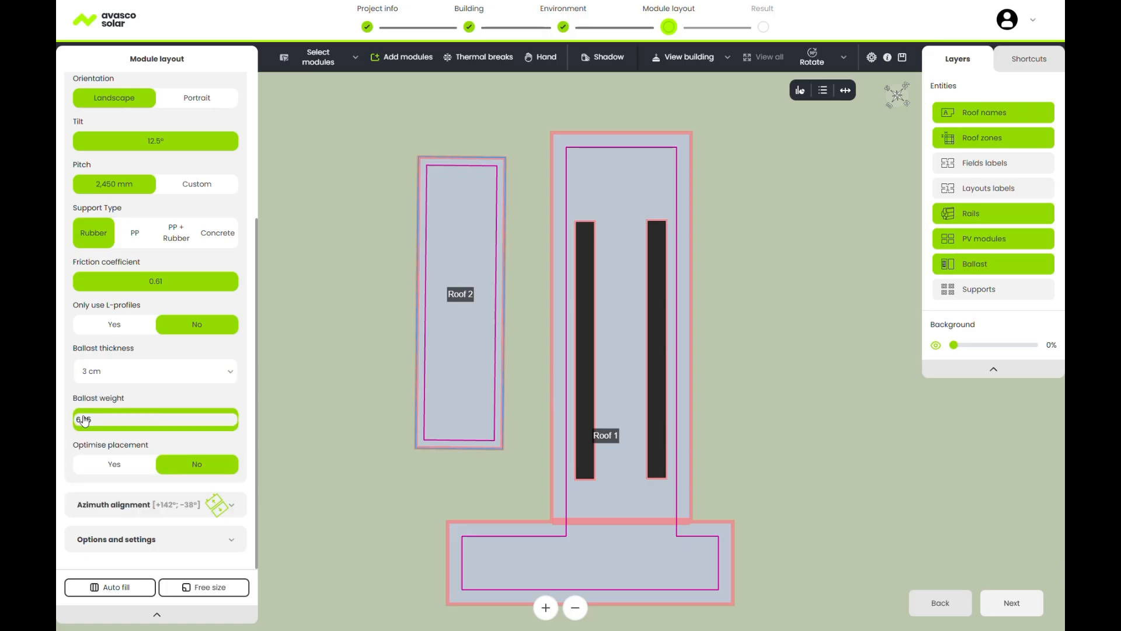
click(133, 373)
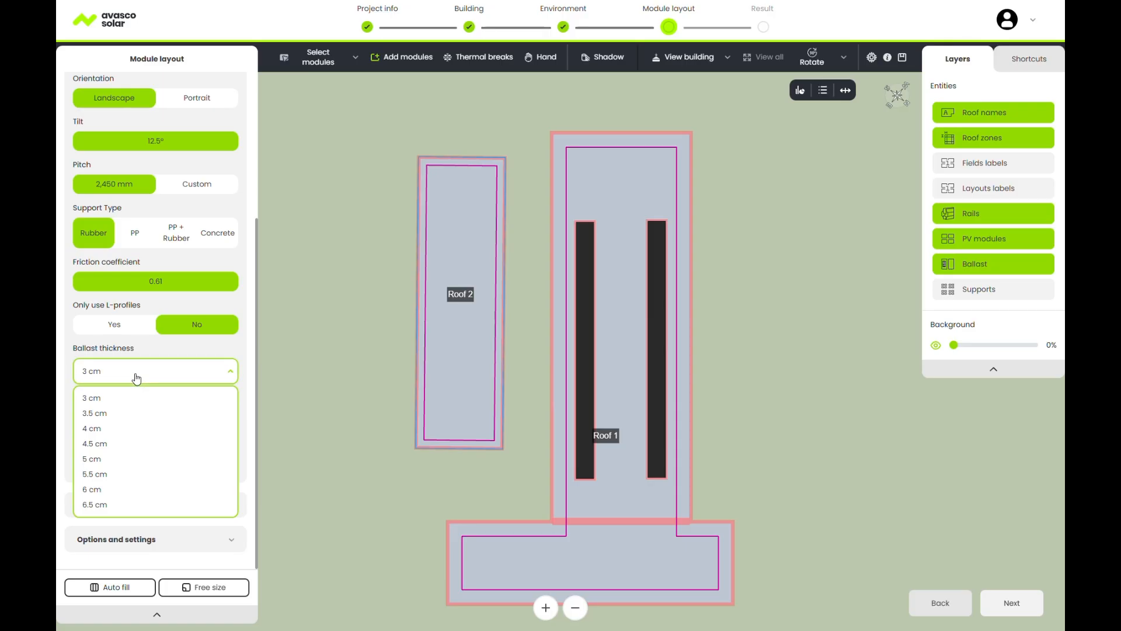
click(133, 413)
click(133, 421)
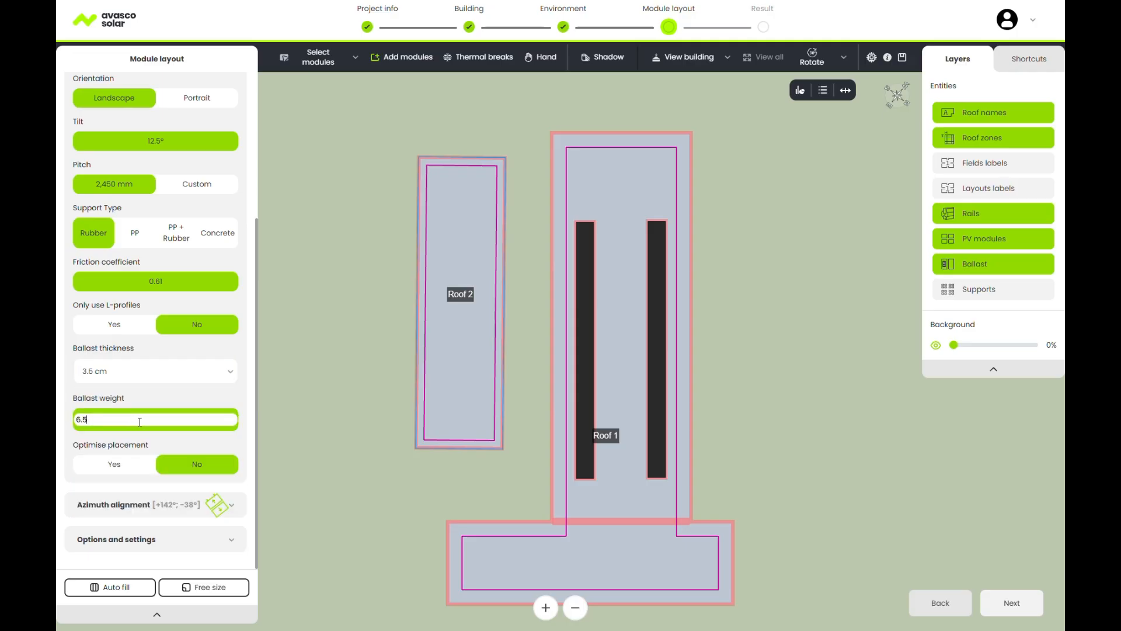
key(BackSpace)
key(BackSpace)
key(BackSpace)
text(7)
click(246, 444)
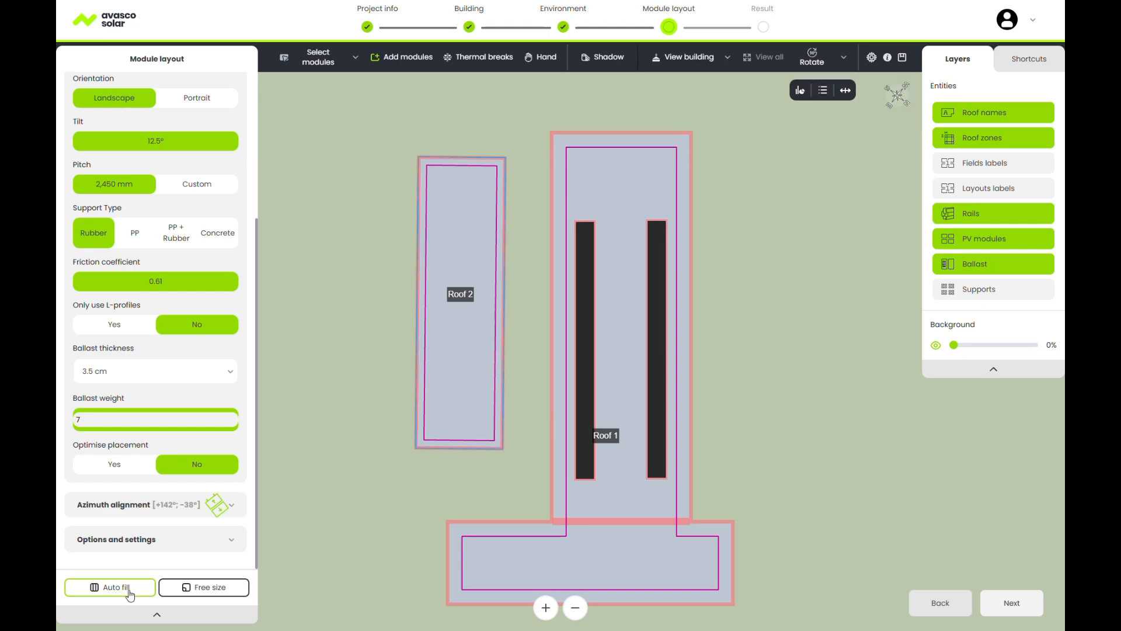
Draw a trial free-size module field at Roof 2's top-left corner and select the layout.
click(202, 592)
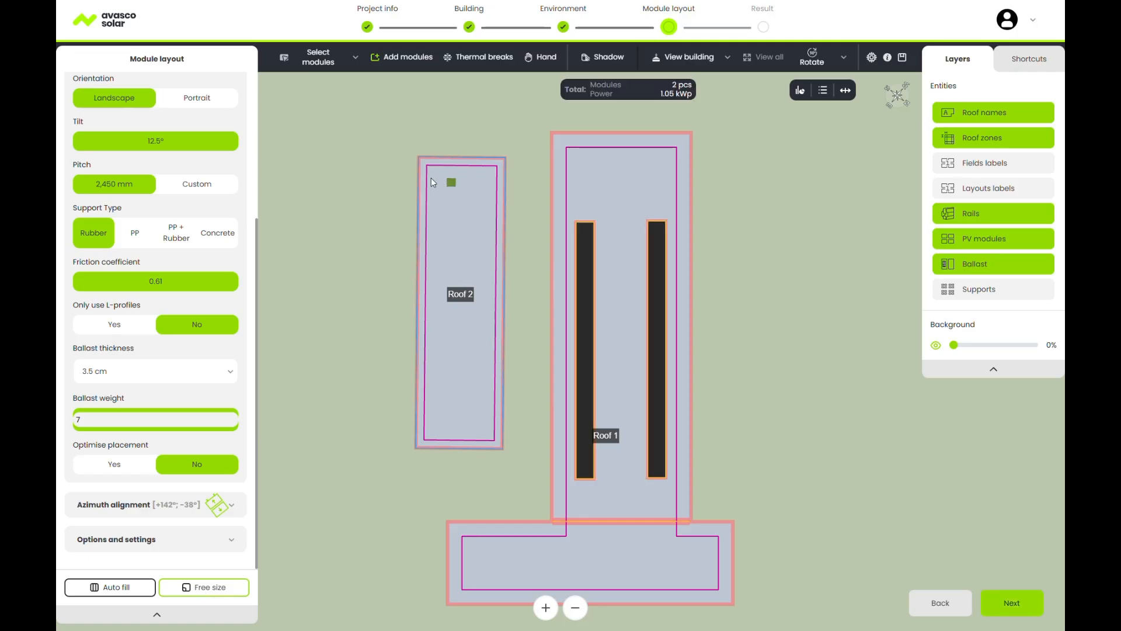
drag(428, 170, 510, 266)
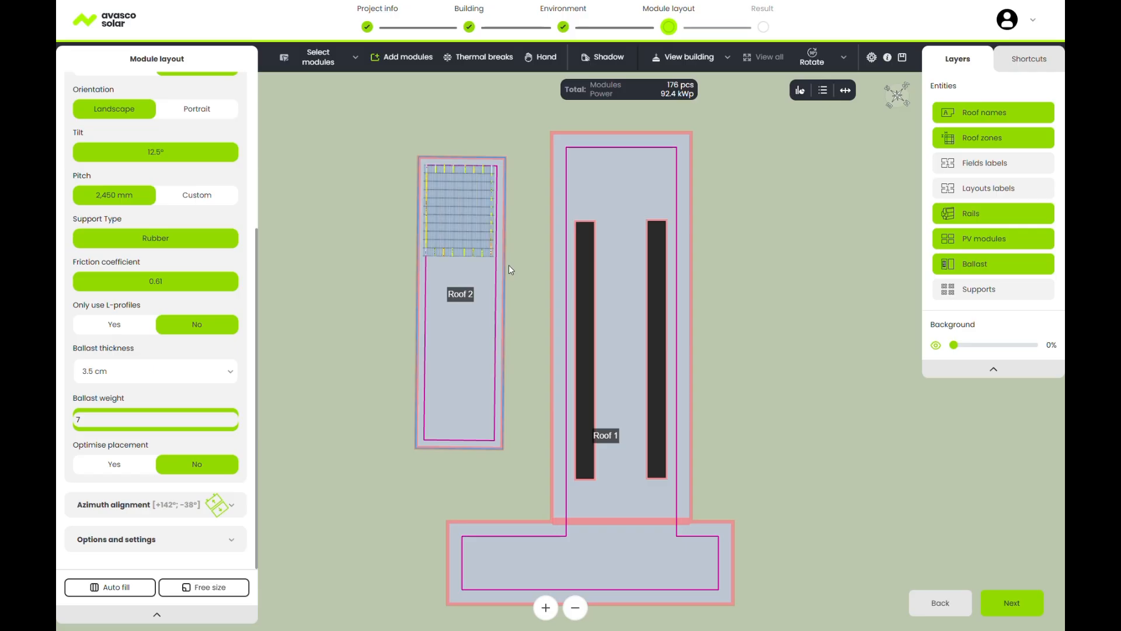
click(355, 57)
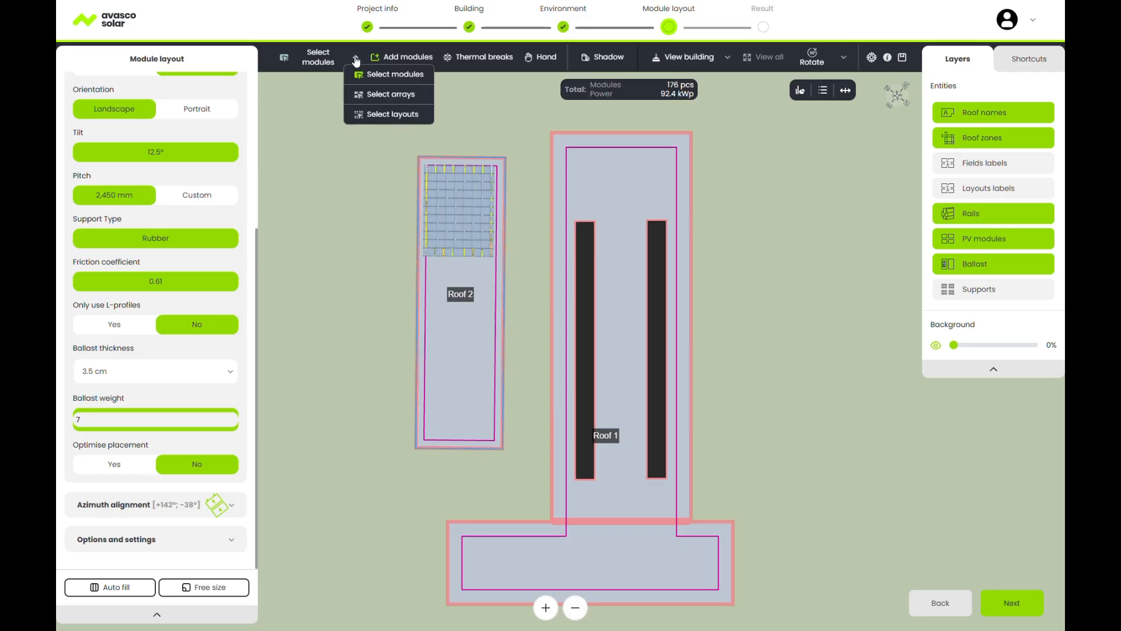
click(379, 114)
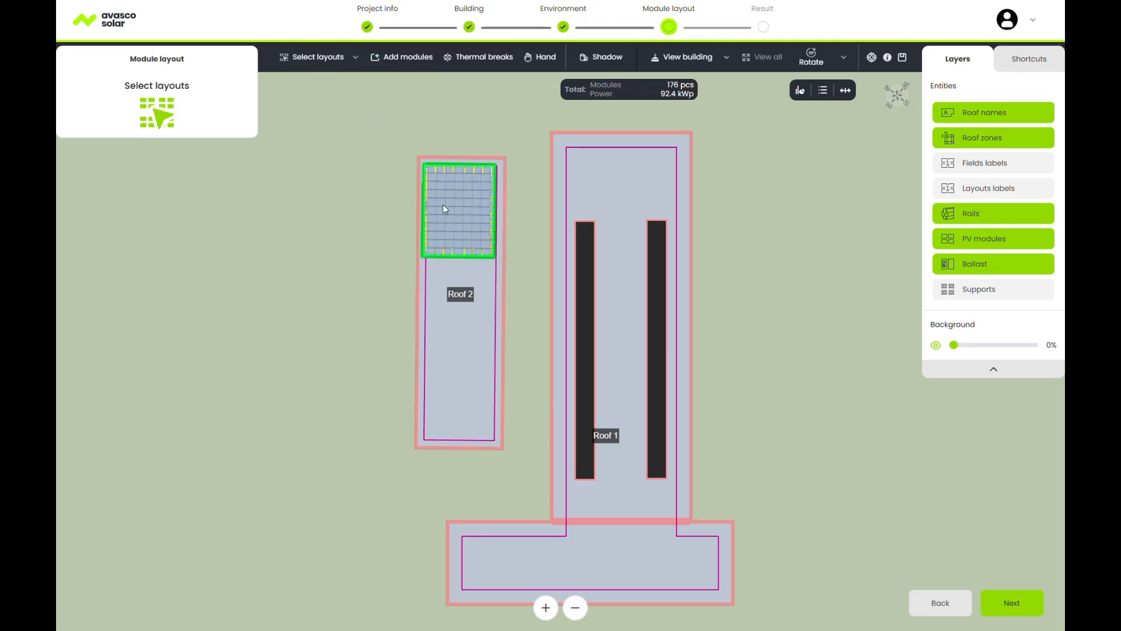
click(458, 215)
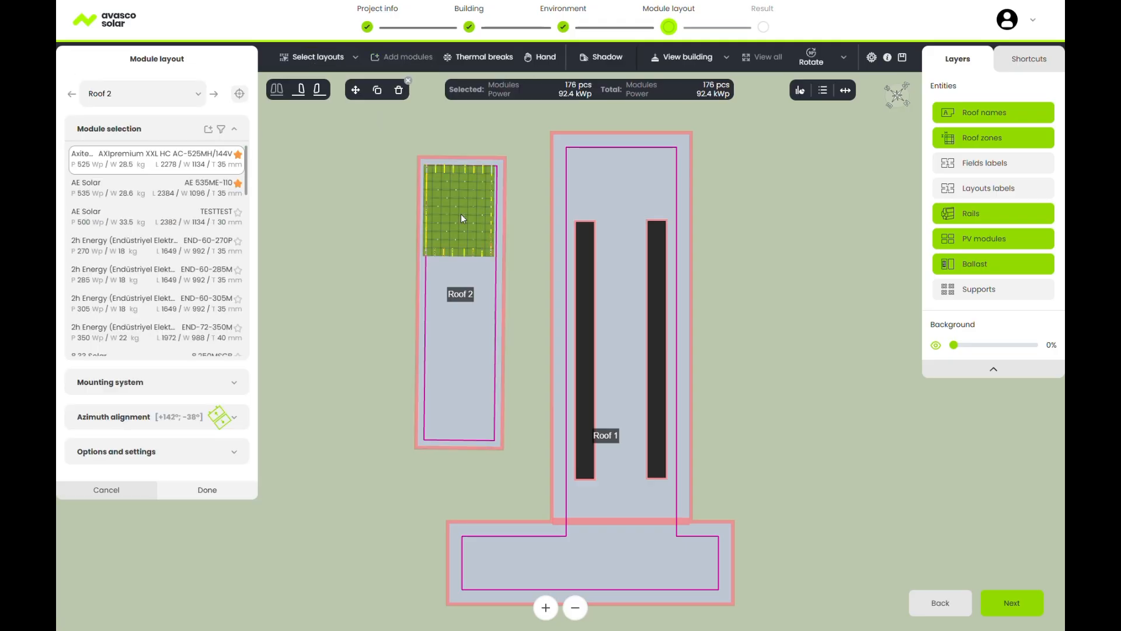
Change the selected layout's ballast thickness to 4 cm and apply it.
click(182, 381)
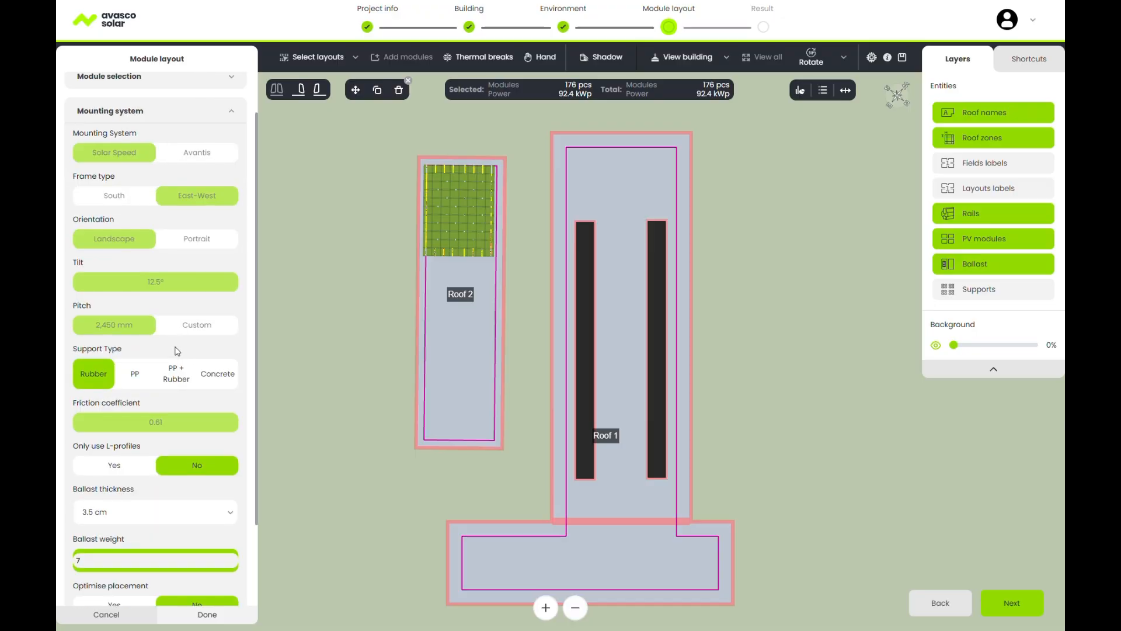
scroll(177, 350, down, 1)
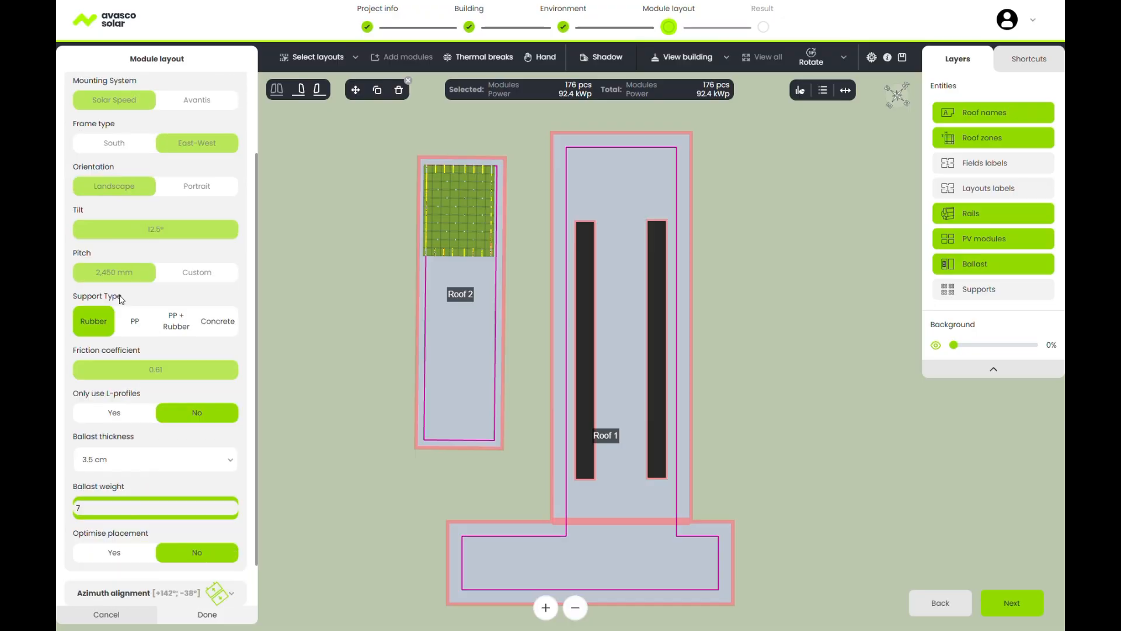
scroll(117, 338, down, 1)
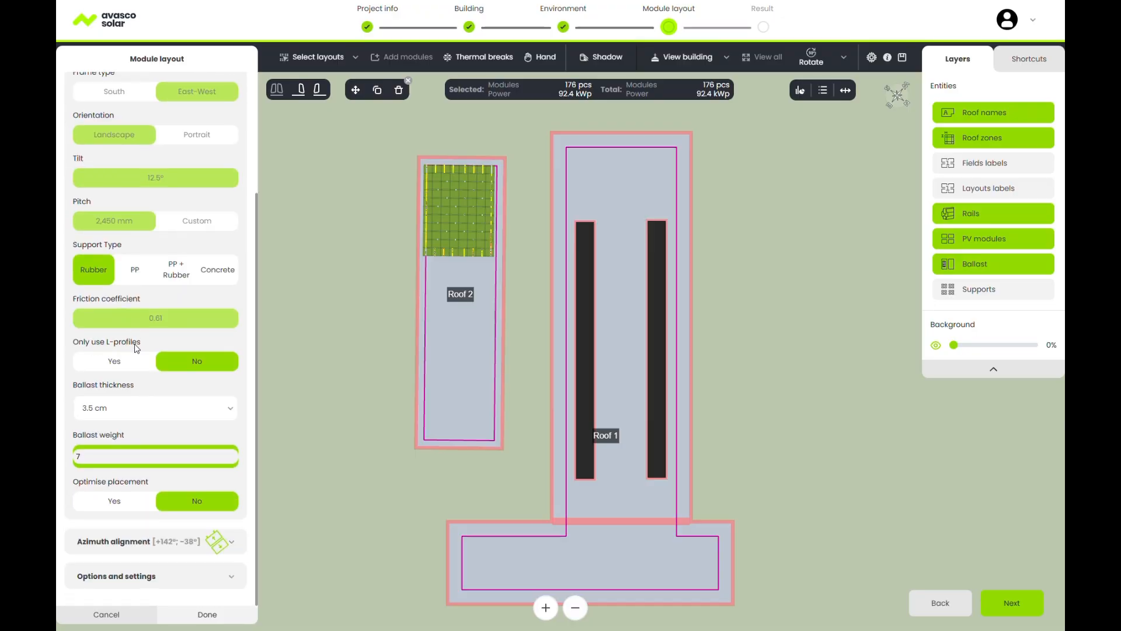
click(138, 409)
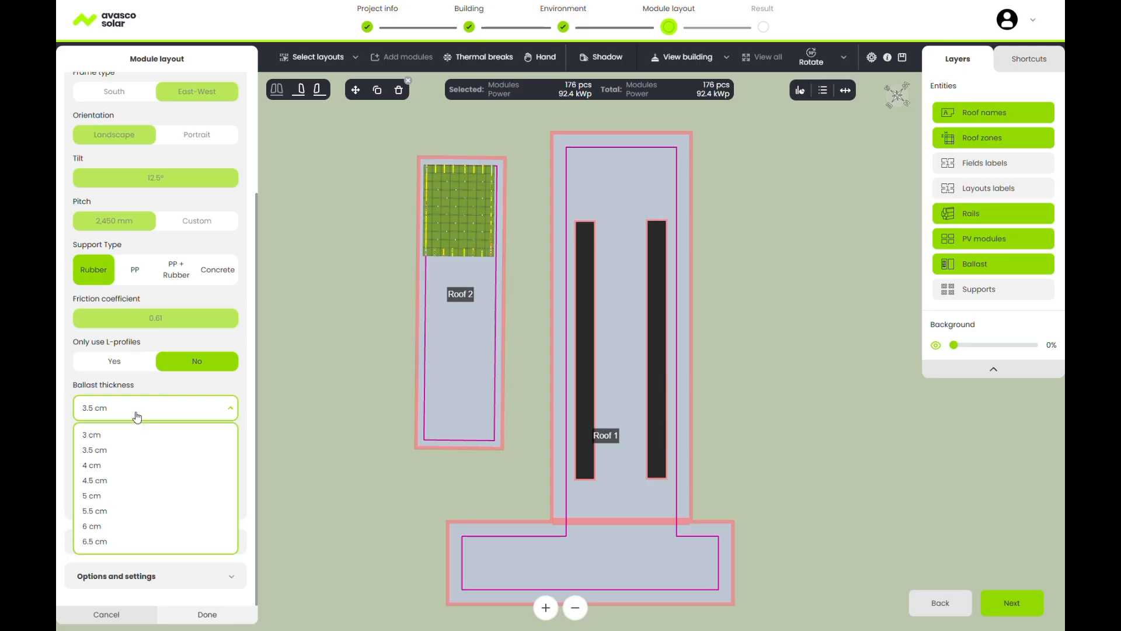
click(129, 463)
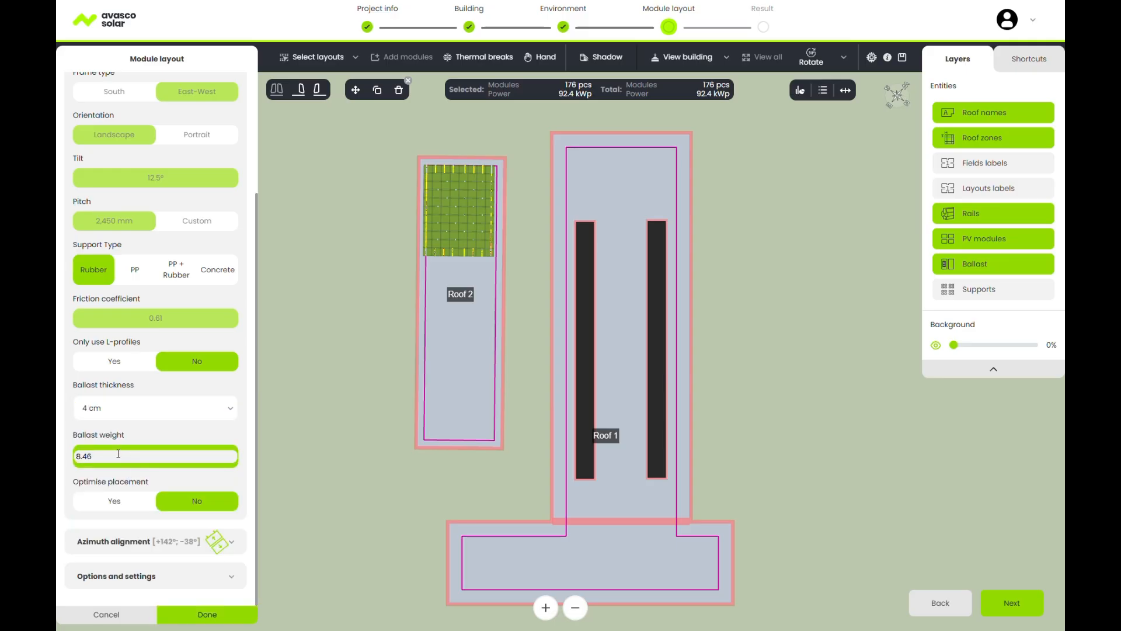
click(200, 611)
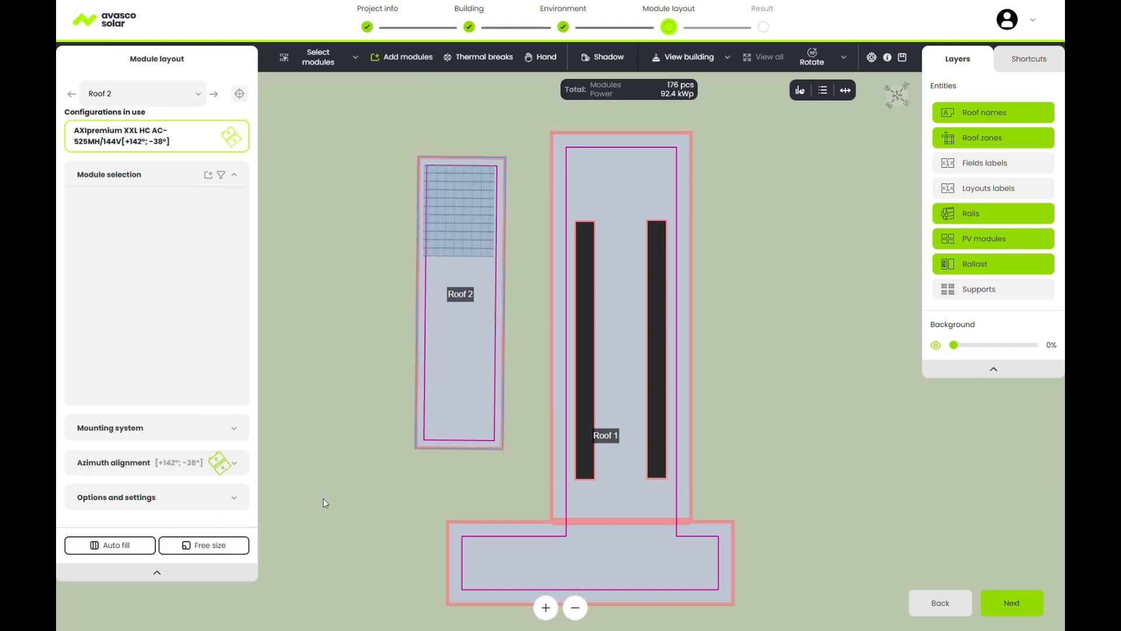
Reselect the Roof 2 module block, move it down, then delete it.
click(357, 52)
click(380, 115)
click(441, 190)
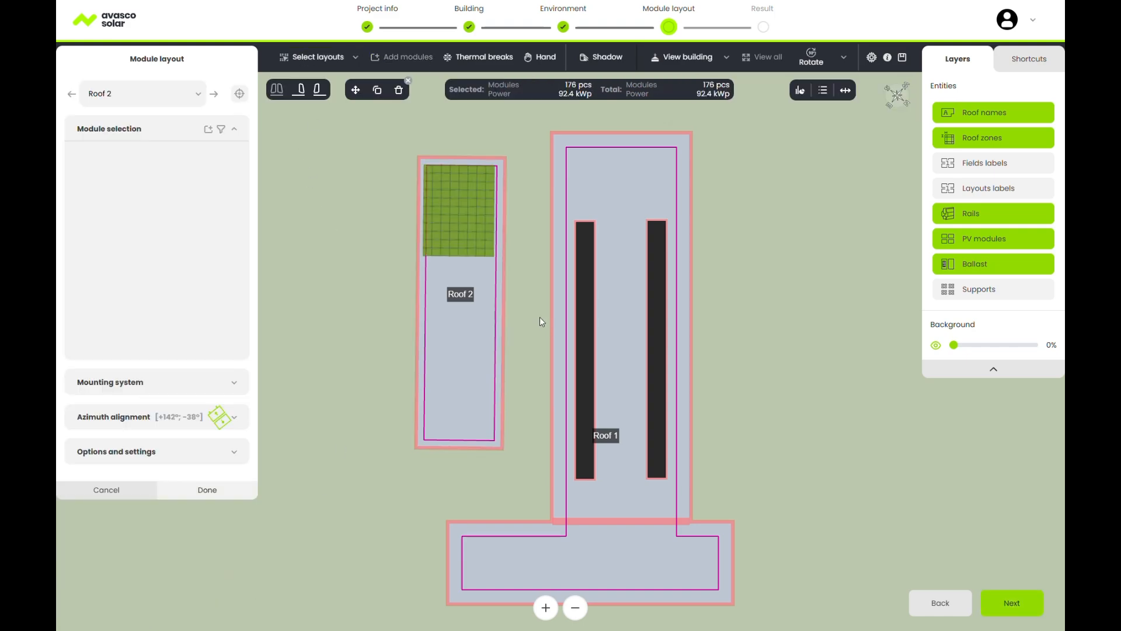
click(355, 90)
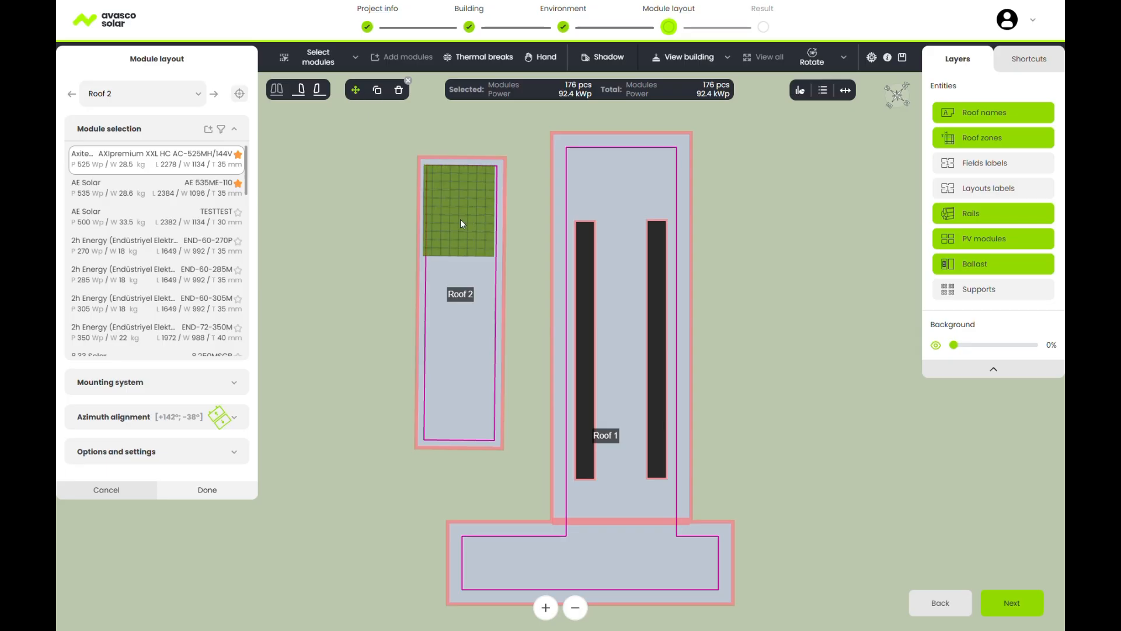
drag(461, 223, 460, 253)
click(376, 90)
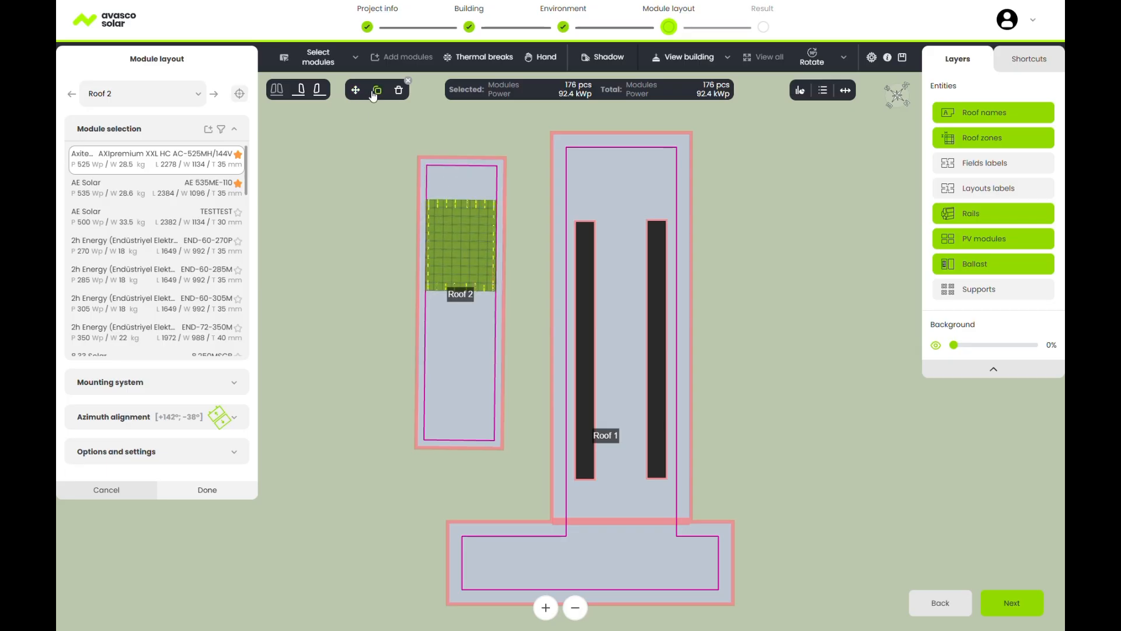
click(399, 90)
click(465, 255)
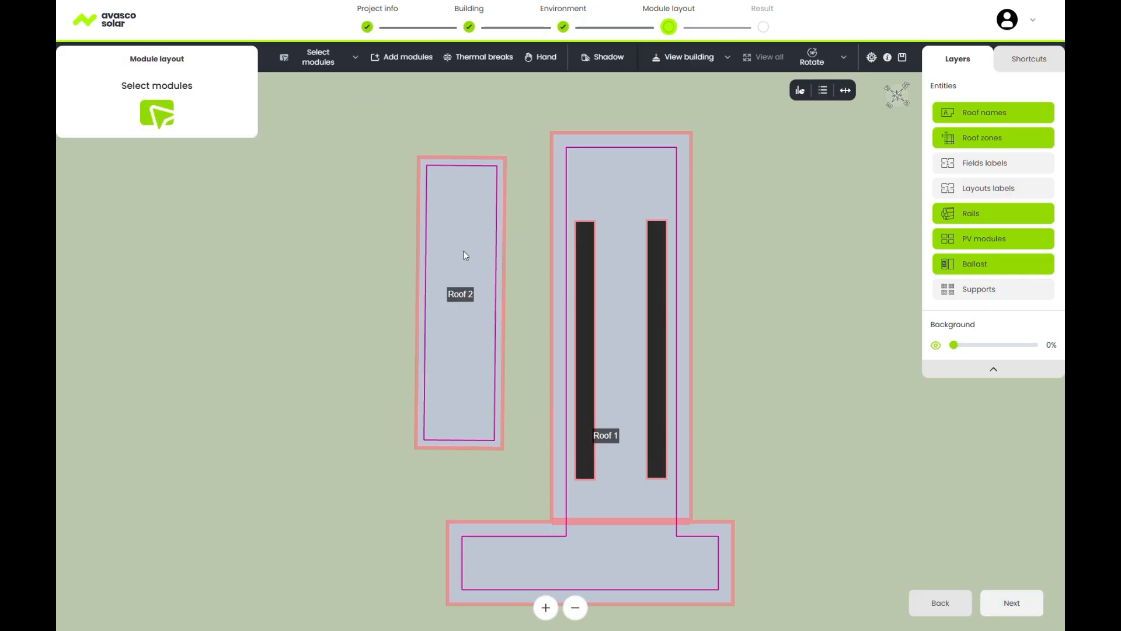
Start adding modules to Roof 2 using the AXIpremium module.
click(402, 57)
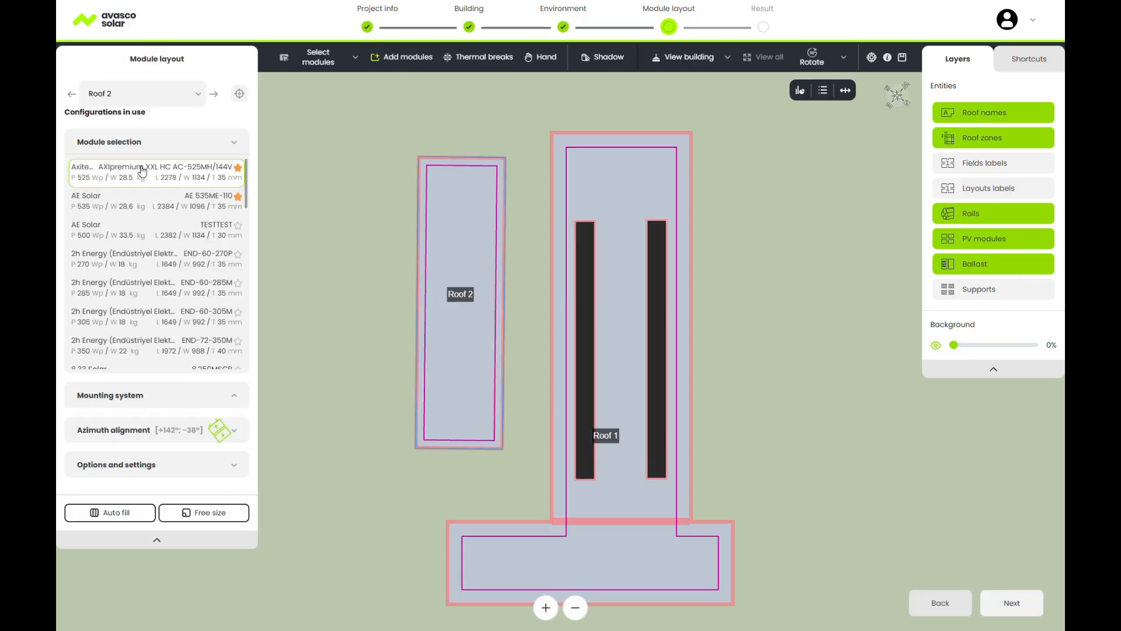
click(141, 171)
scroll(156, 310, down, 4)
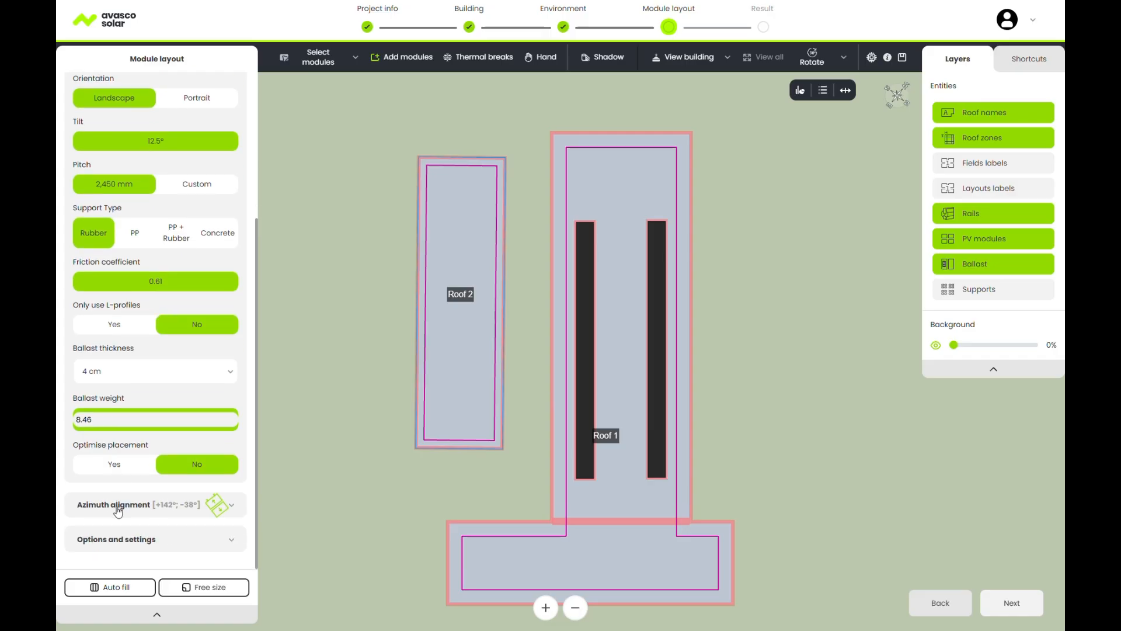
Align Roof 2's module azimuth vertically to its top edge (+142°/−38°) and expand Options and settings.
click(184, 504)
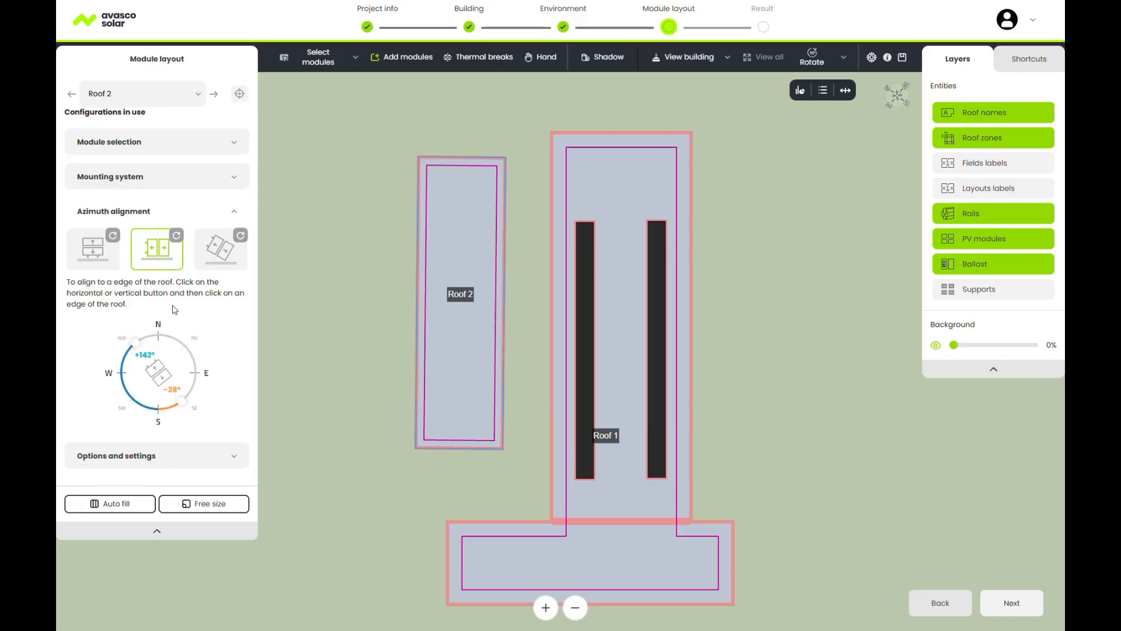
mouse_move(184, 406)
mouse_down()
mouse_move(197, 379)
mouse_move(182, 348)
mouse_move(197, 374)
mouse_move(186, 401)
mouse_up()
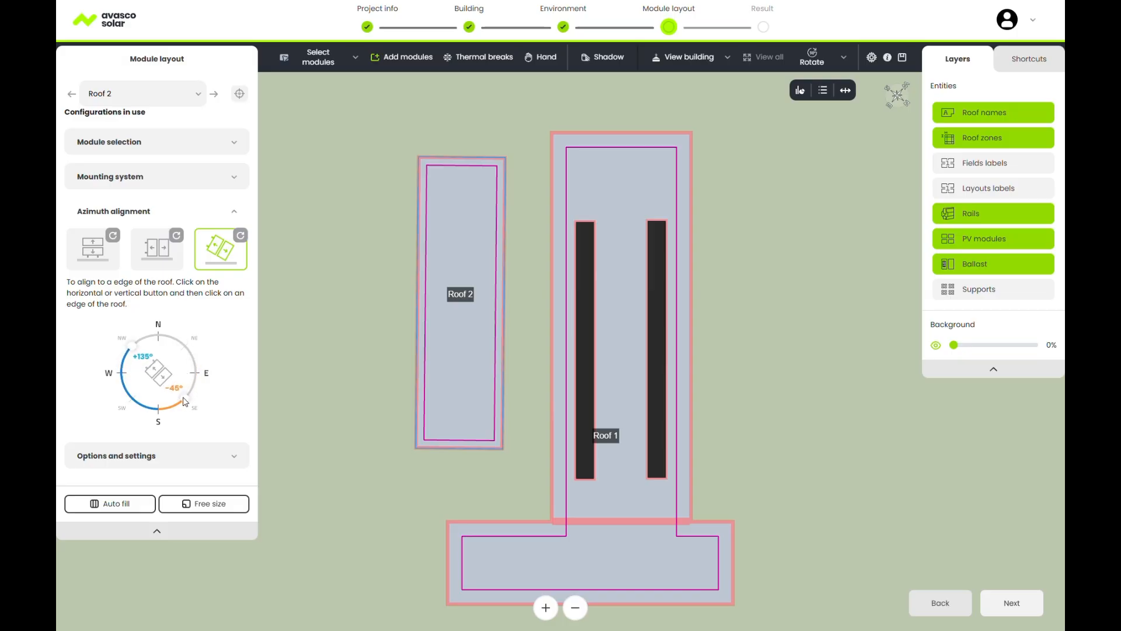
click(159, 259)
click(160, 263)
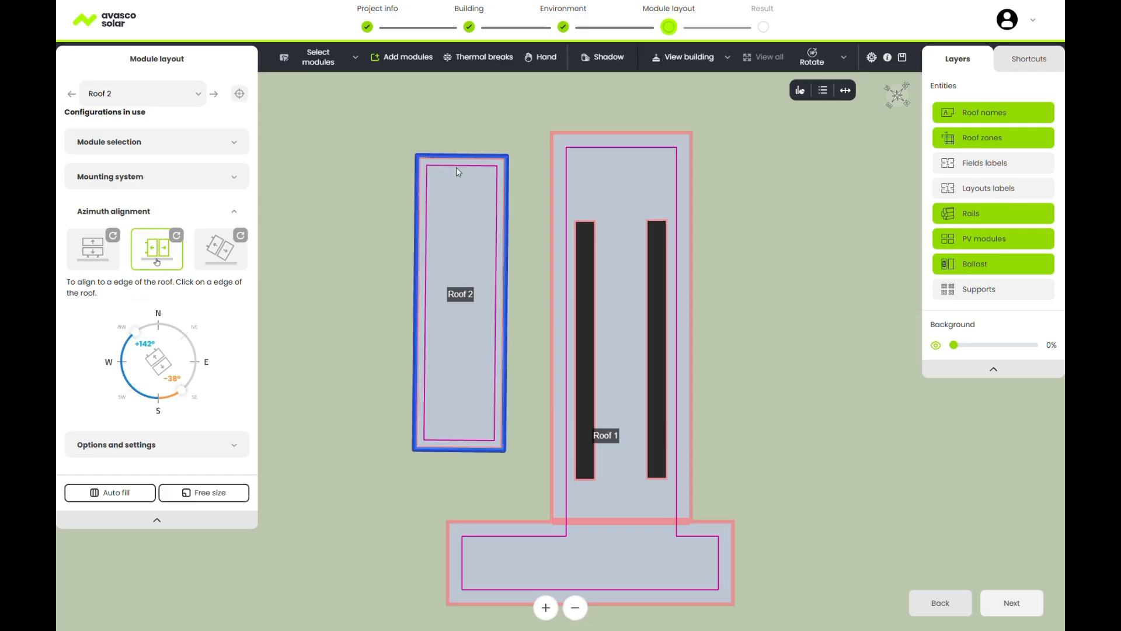
click(462, 157)
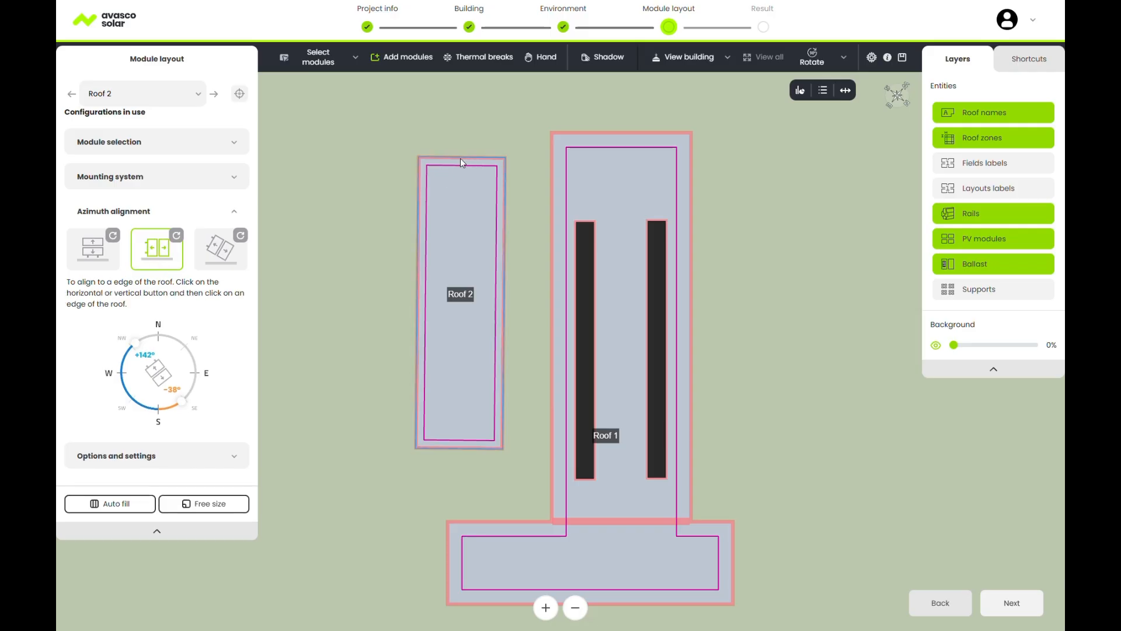
click(165, 455)
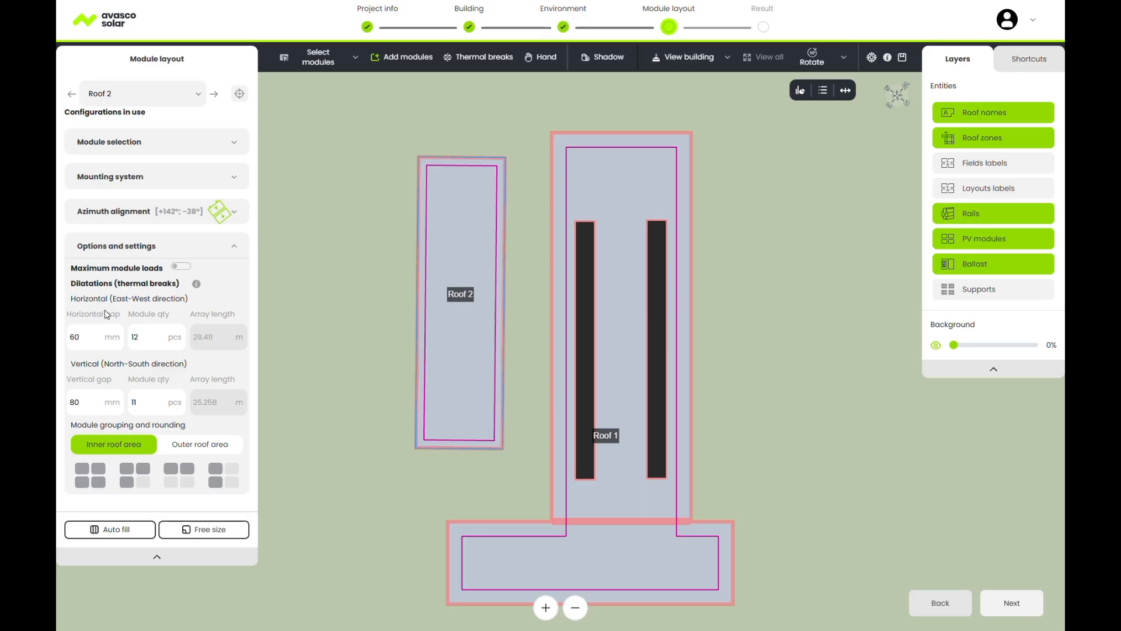
Draw a field over most of Roof 2 with South frames, portrait, 3,500 mm pitch, not only L-profiles.
click(207, 529)
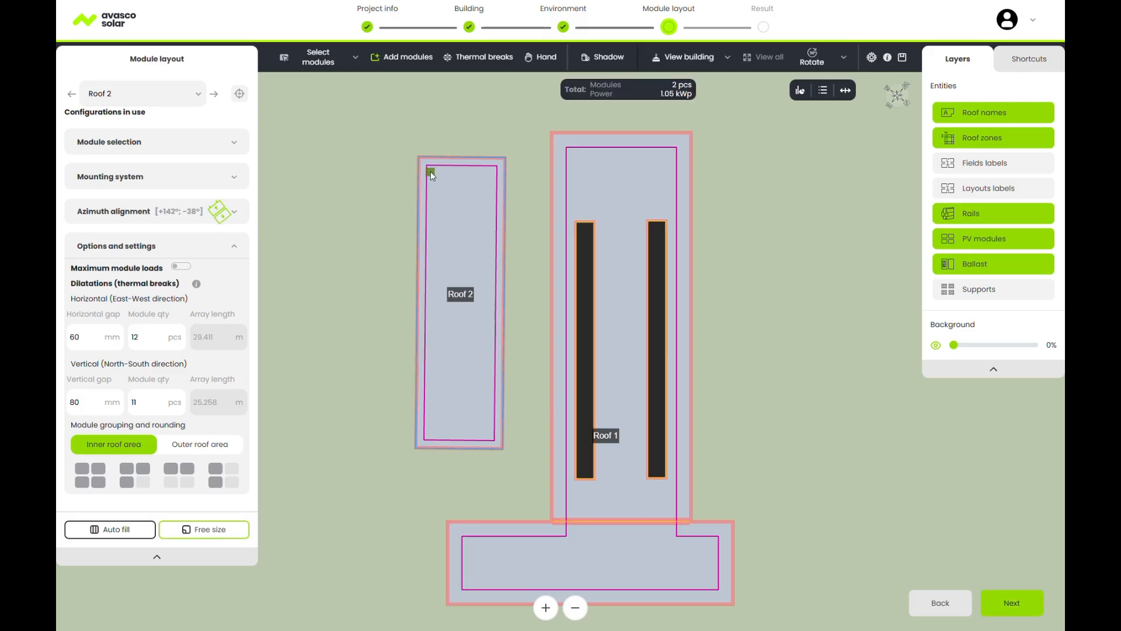
drag(432, 175, 506, 363)
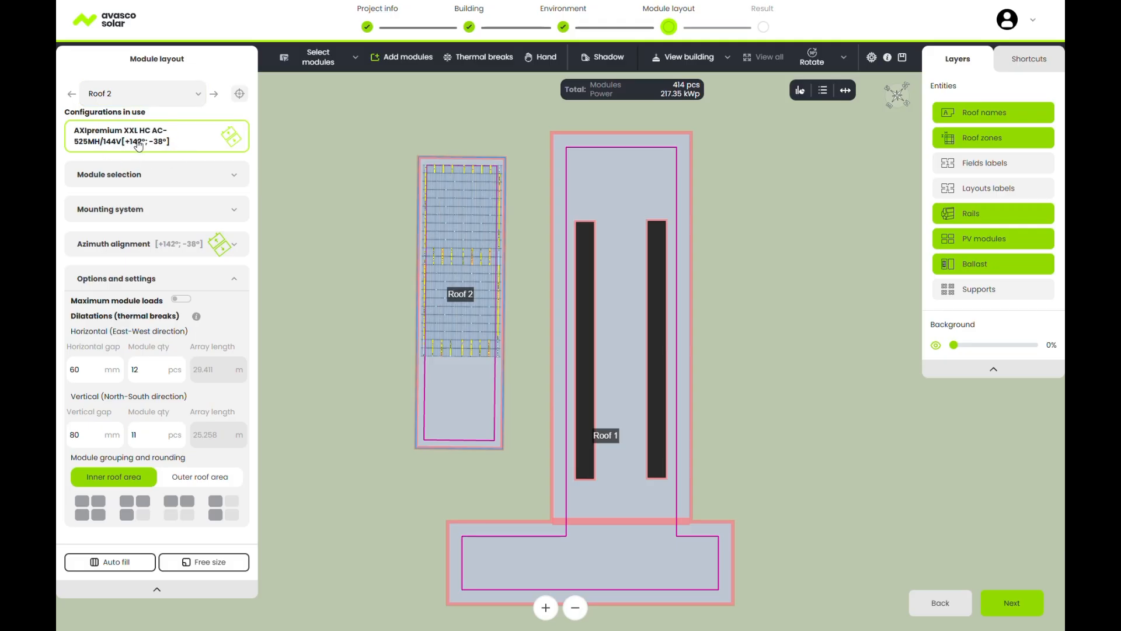
click(144, 214)
click(115, 300)
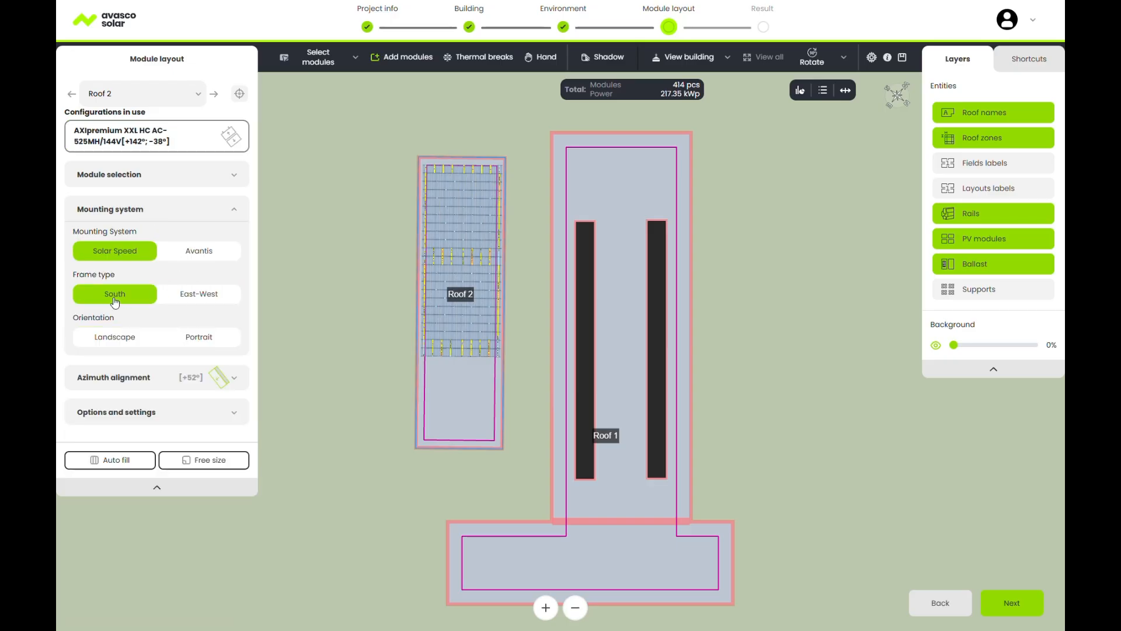
click(204, 343)
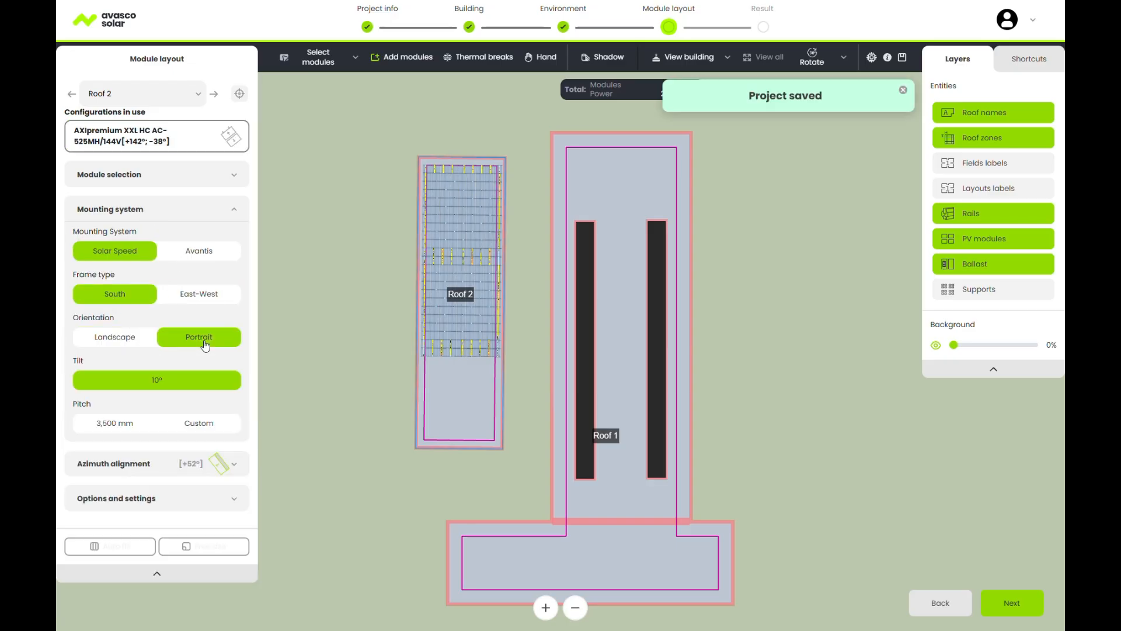
click(114, 424)
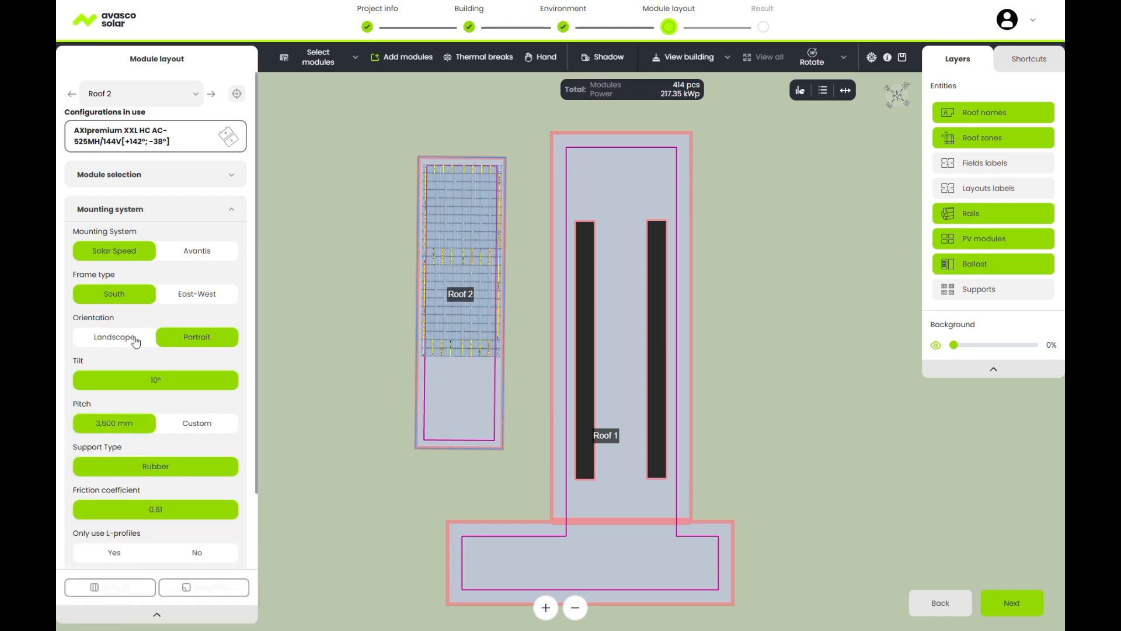
scroll(146, 400, down, 3)
click(196, 464)
scroll(187, 409, down, 3)
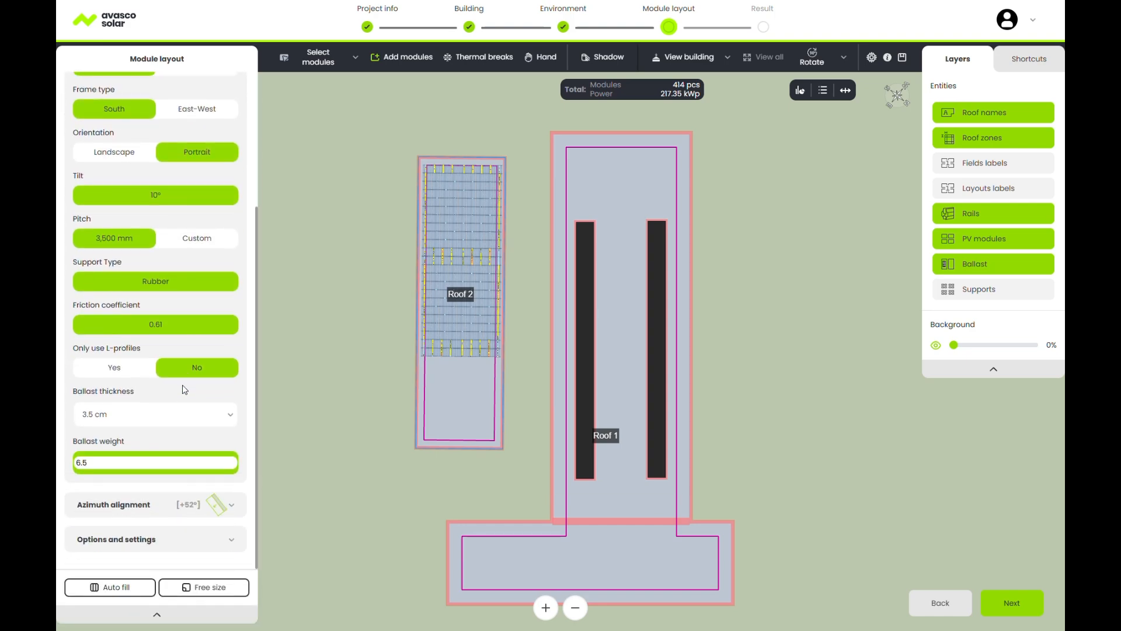
Align horizontally to Roof 2's left edge (−38°) and draw a second field on the lower part.
click(140, 506)
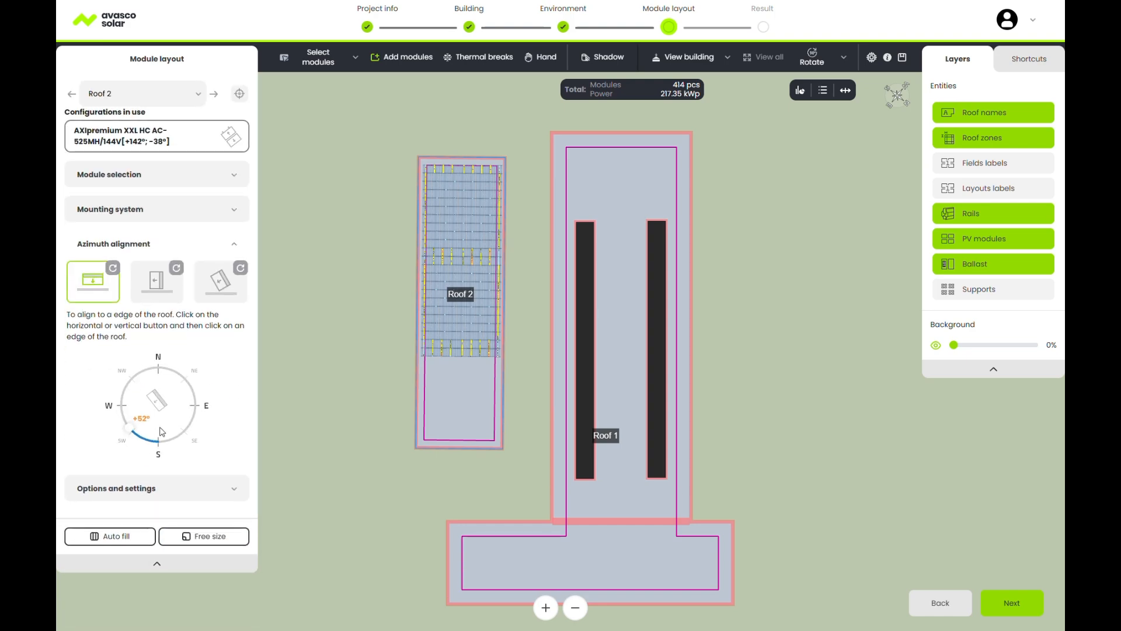
click(93, 292)
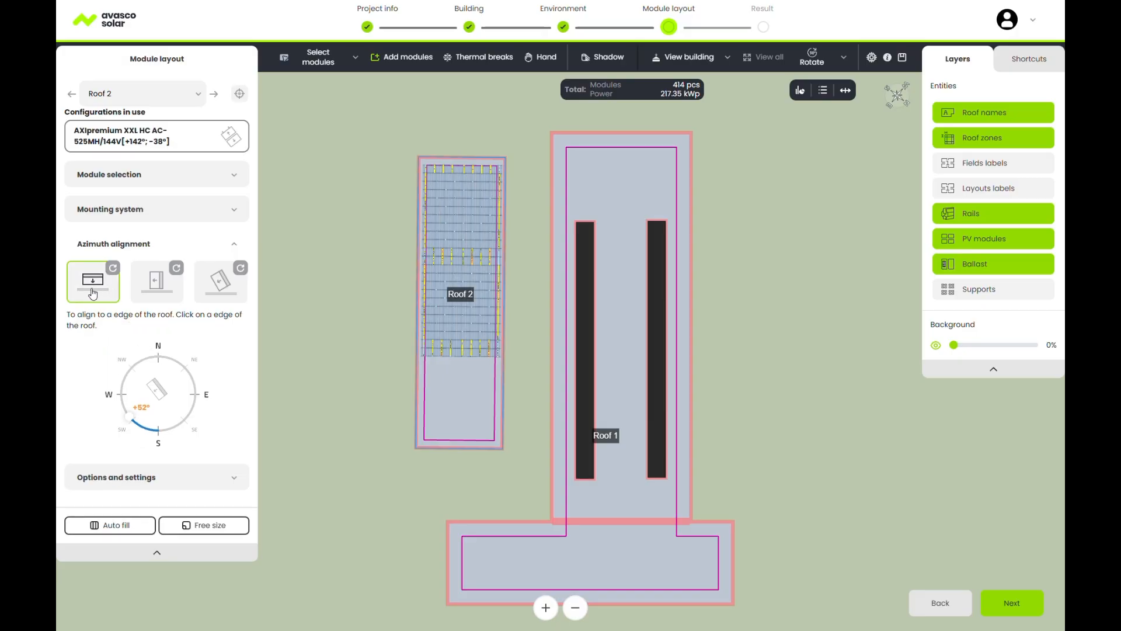
click(414, 403)
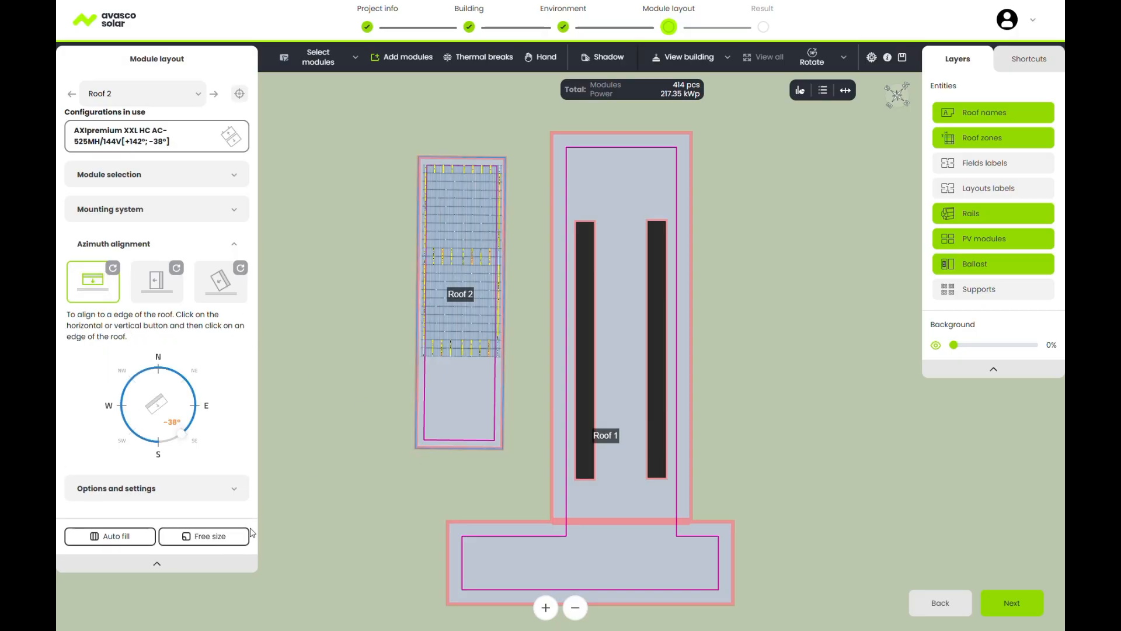
click(245, 535)
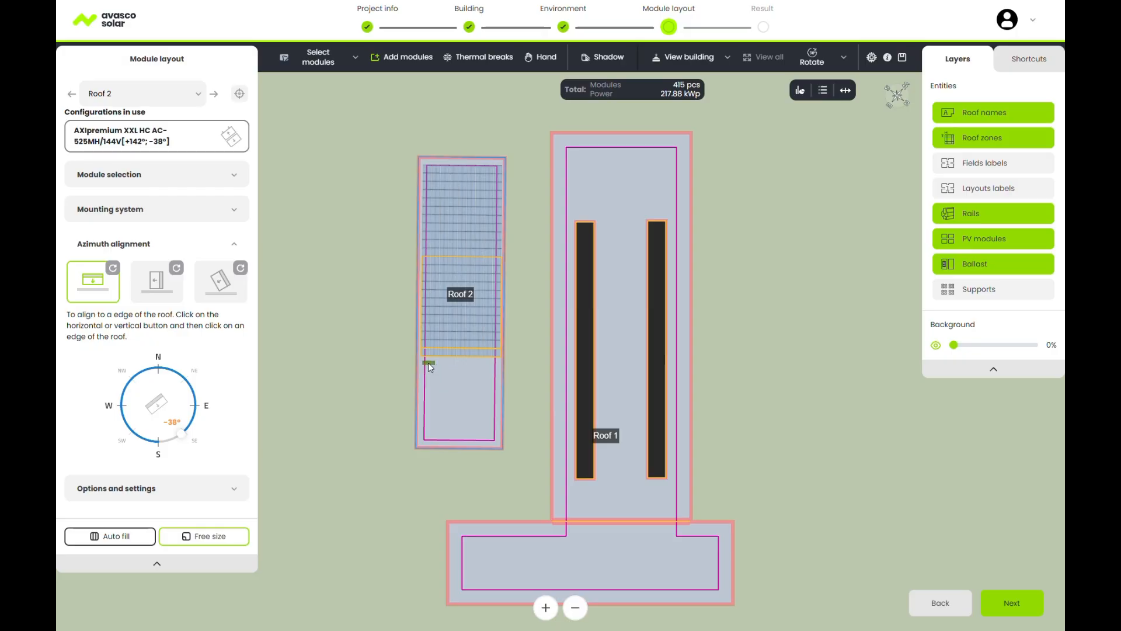
drag(429, 363, 495, 437)
scroll(466, 415, up, 4)
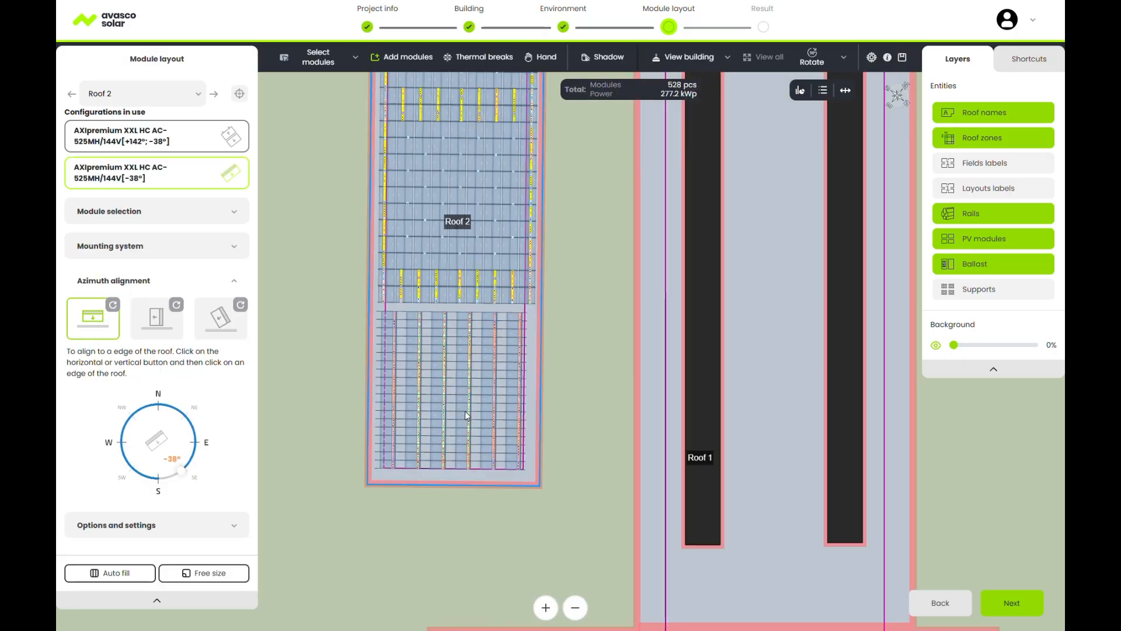
Switch to View 3D and tilt the scene to see both roofs in perspective.
click(726, 56)
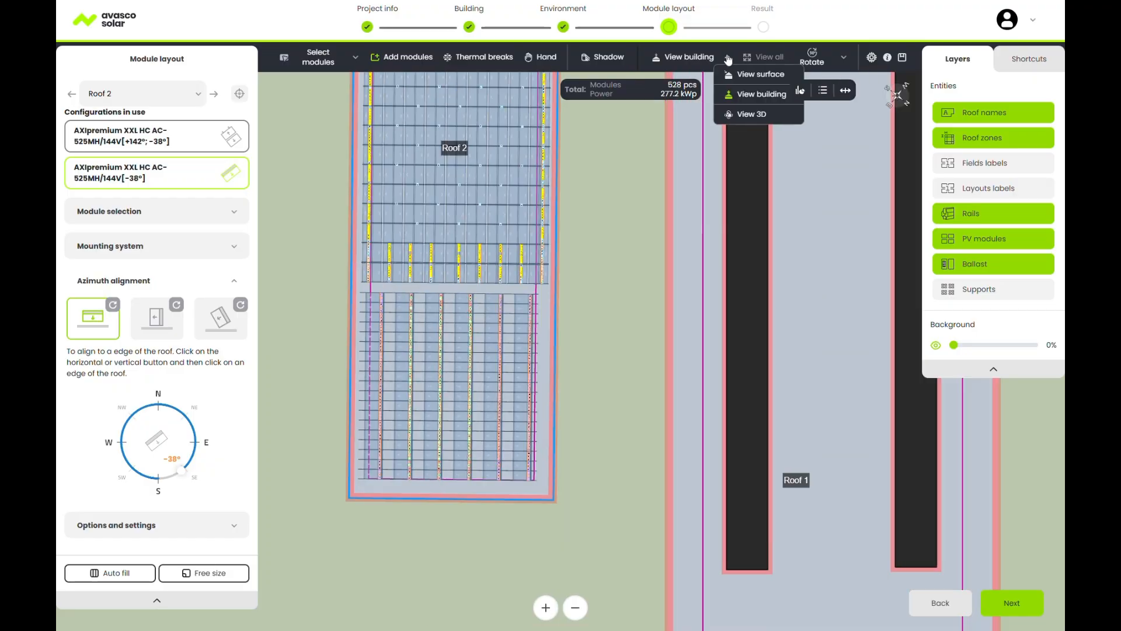
click(741, 112)
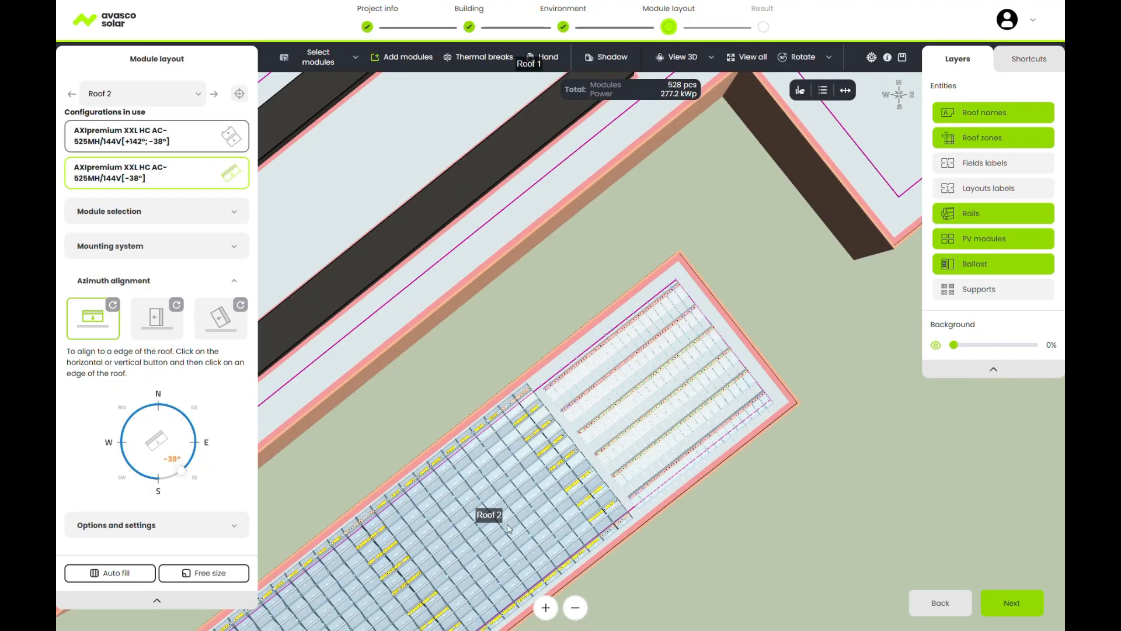
middle_drag(507, 525, 362, 335)
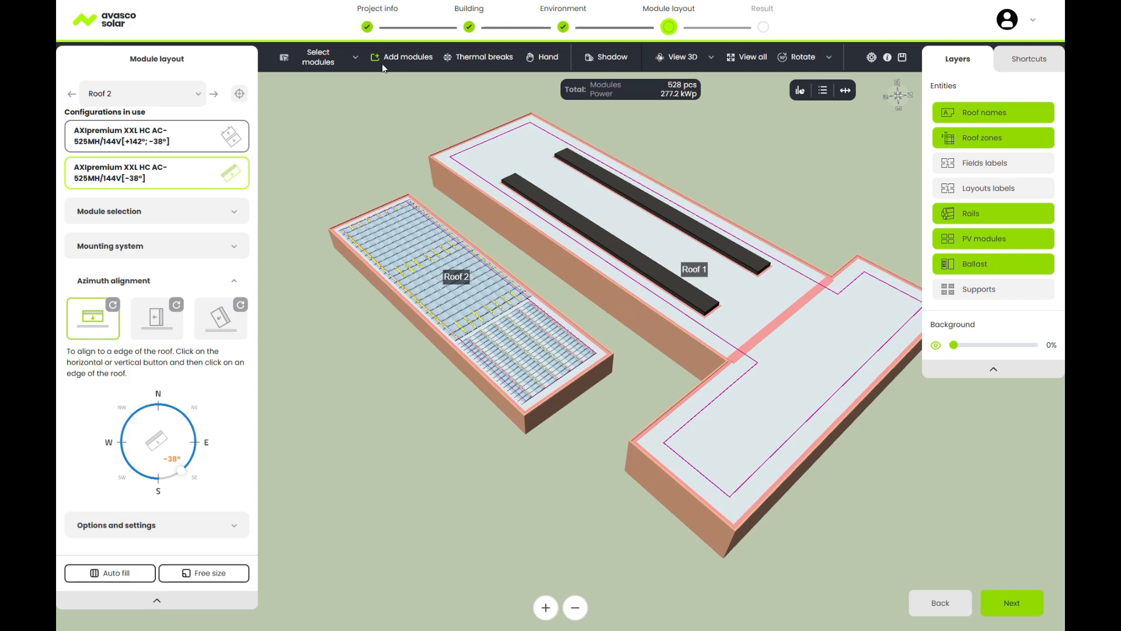
Add modules on Roof 1 with Concrete supports at 11.7kg.
click(411, 59)
click(213, 93)
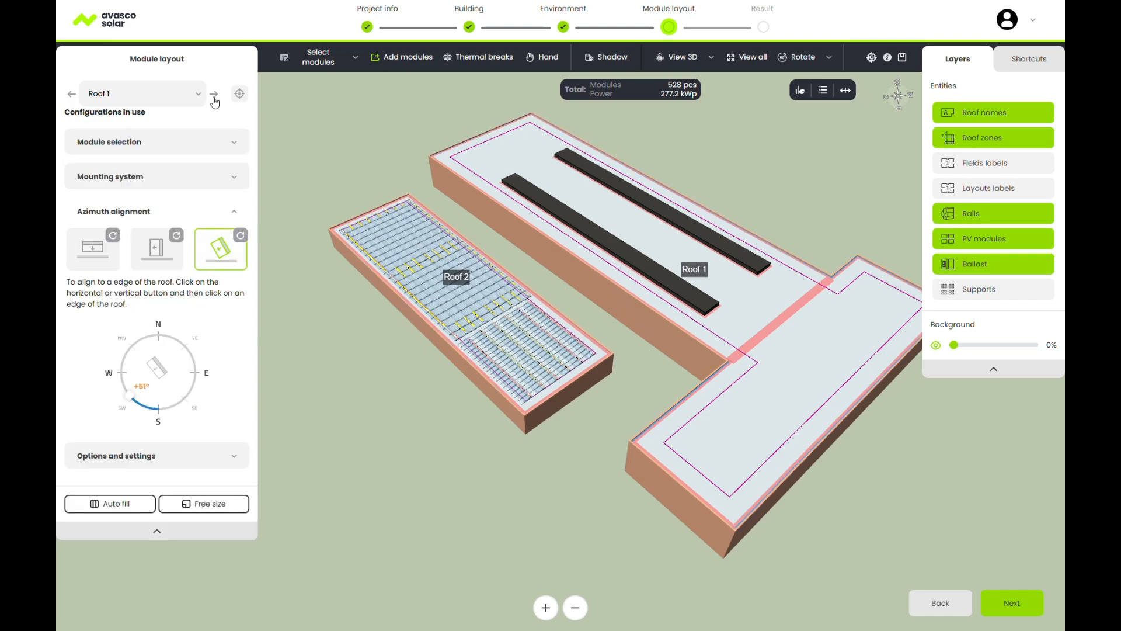
click(153, 146)
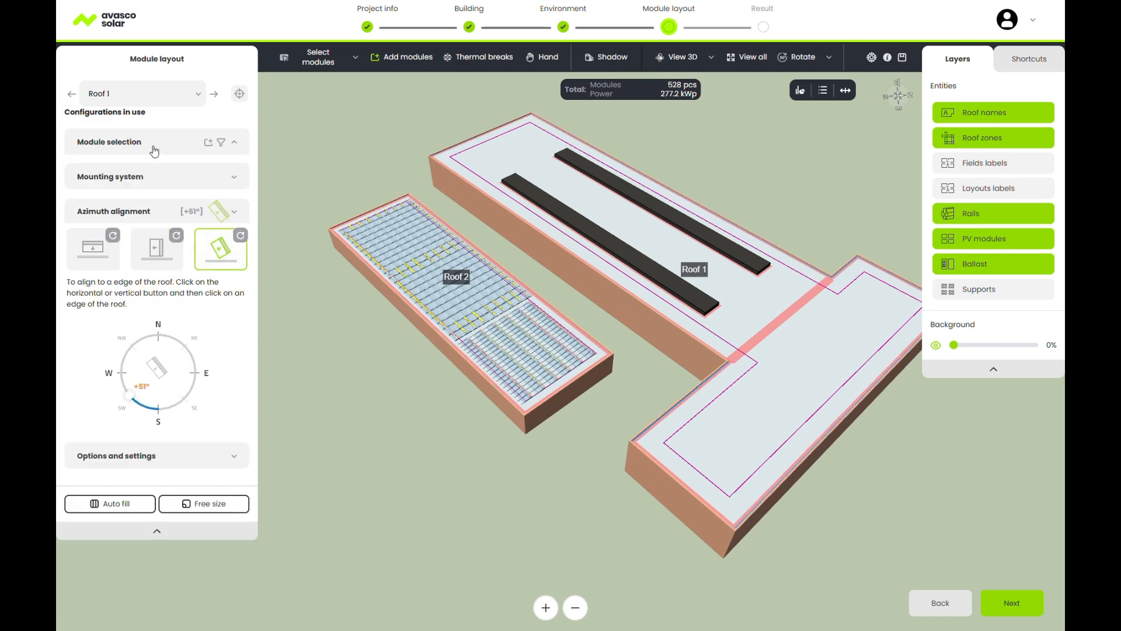
click(110, 395)
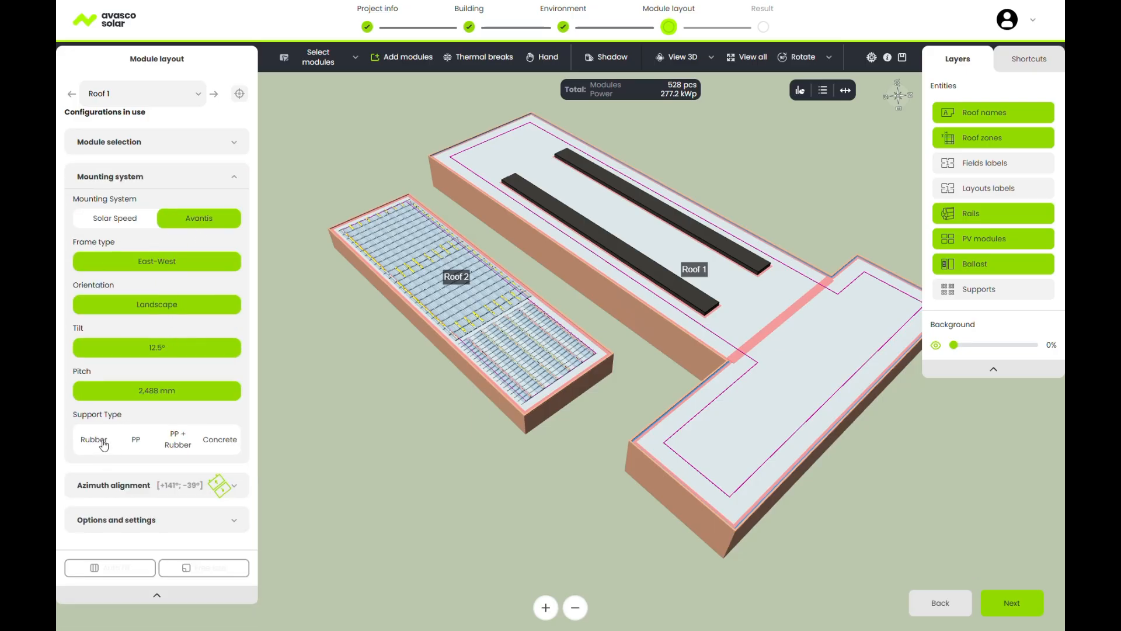
click(225, 442)
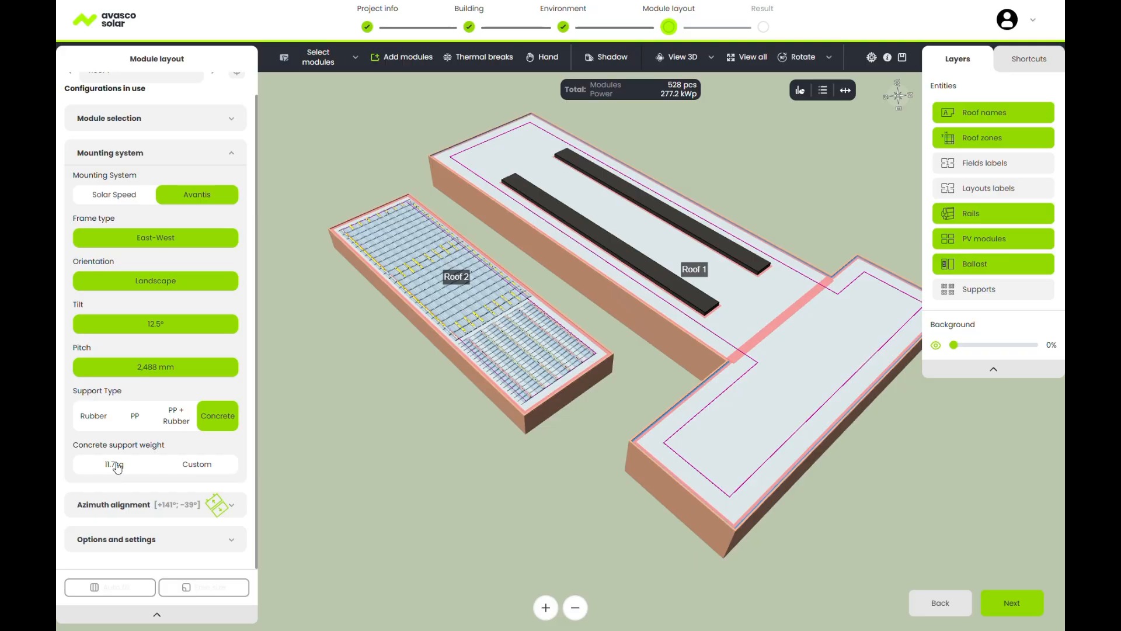
scroll(114, 463, down, 3)
click(117, 461)
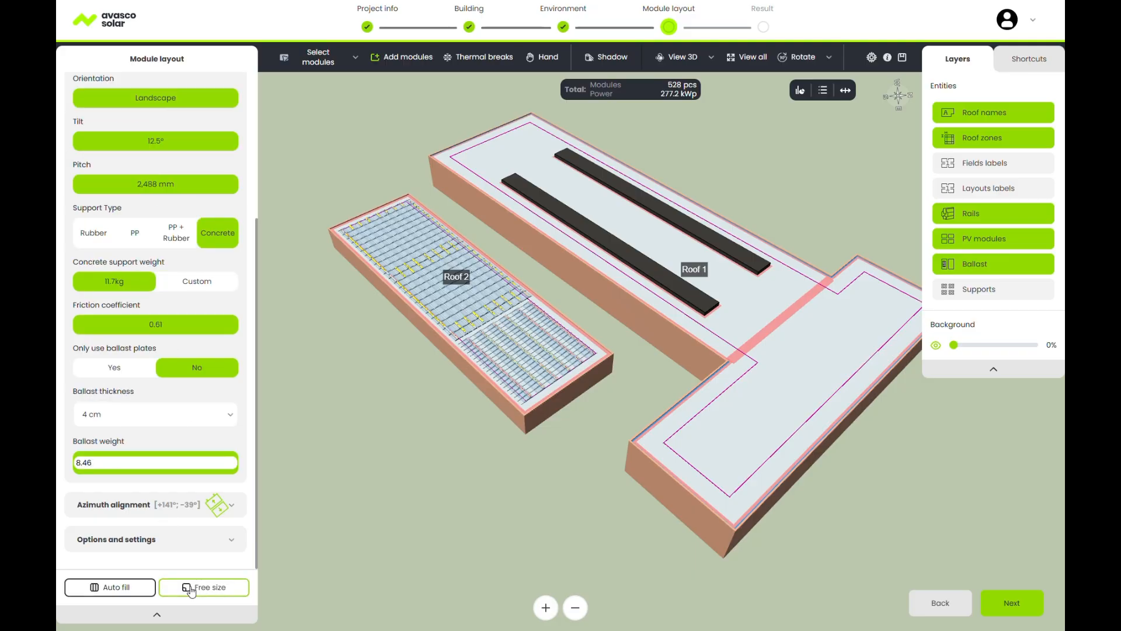
Draw a free-size 13x8 module field on Roof 1's wide section.
click(191, 589)
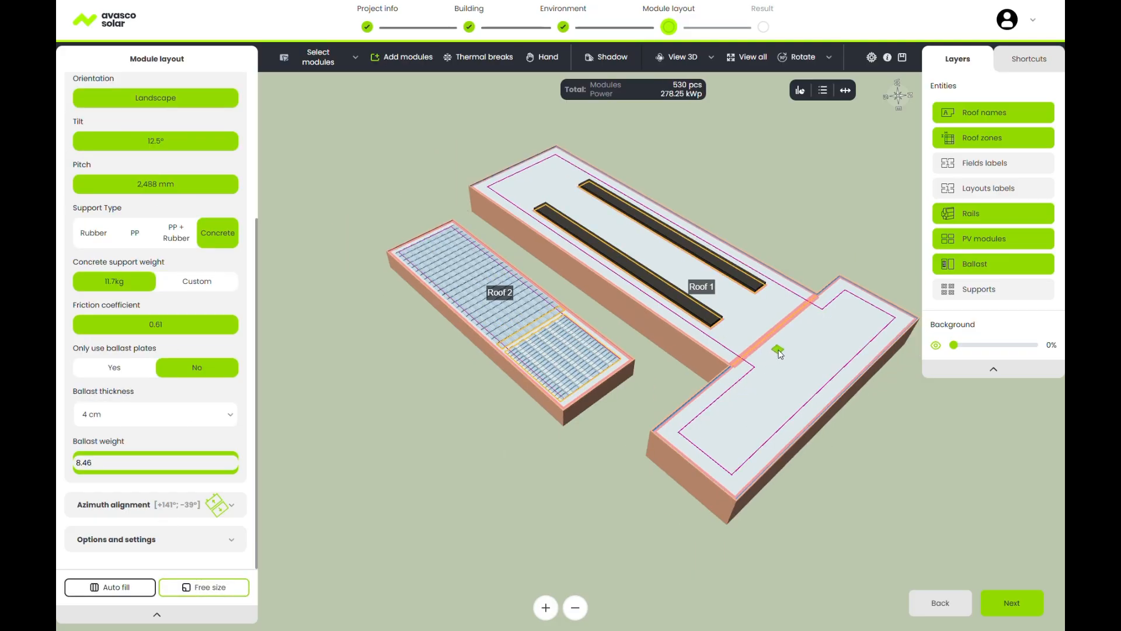
mouse_move(780, 343)
mouse_down()
mouse_move(813, 388)
mouse_move(764, 458)
mouse_up()
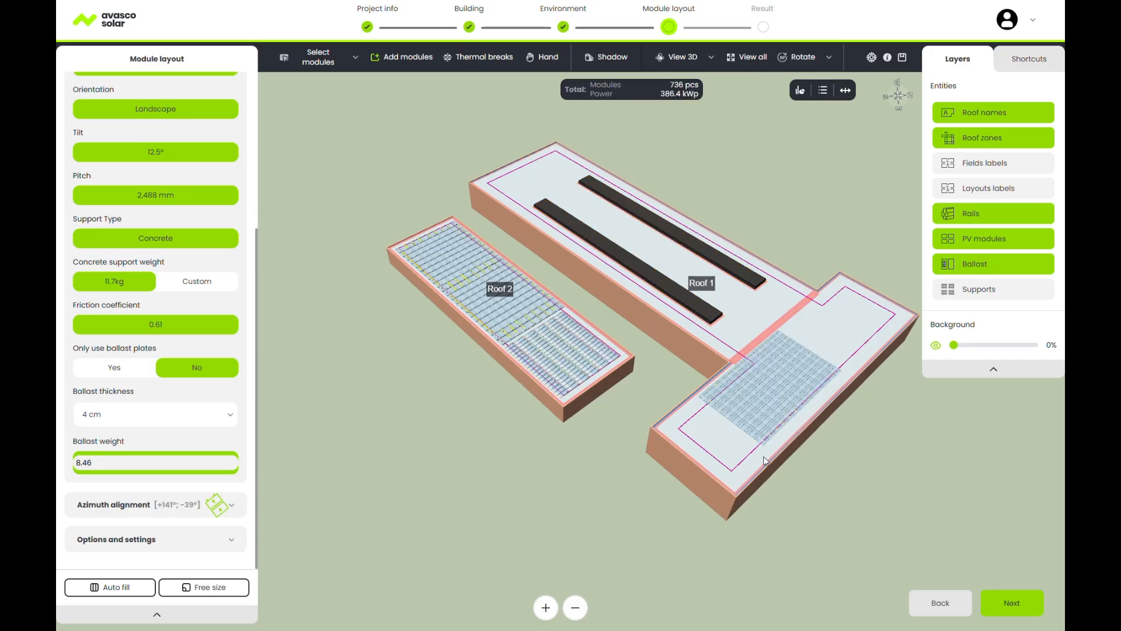
scroll(643, 397, up, 5)
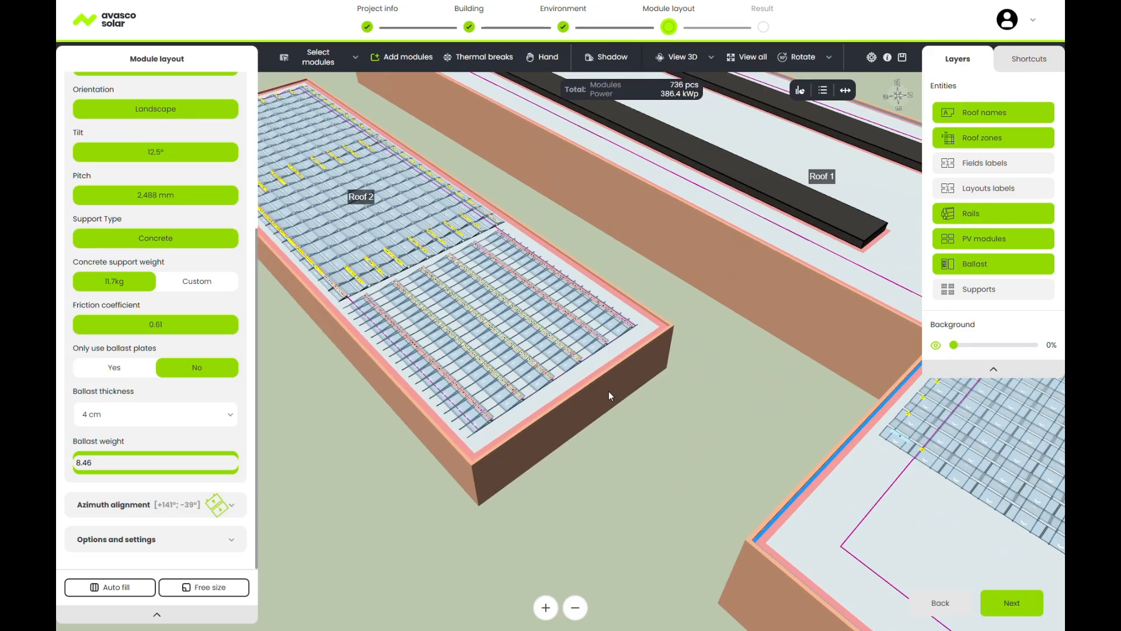
scroll(559, 344, up, 2)
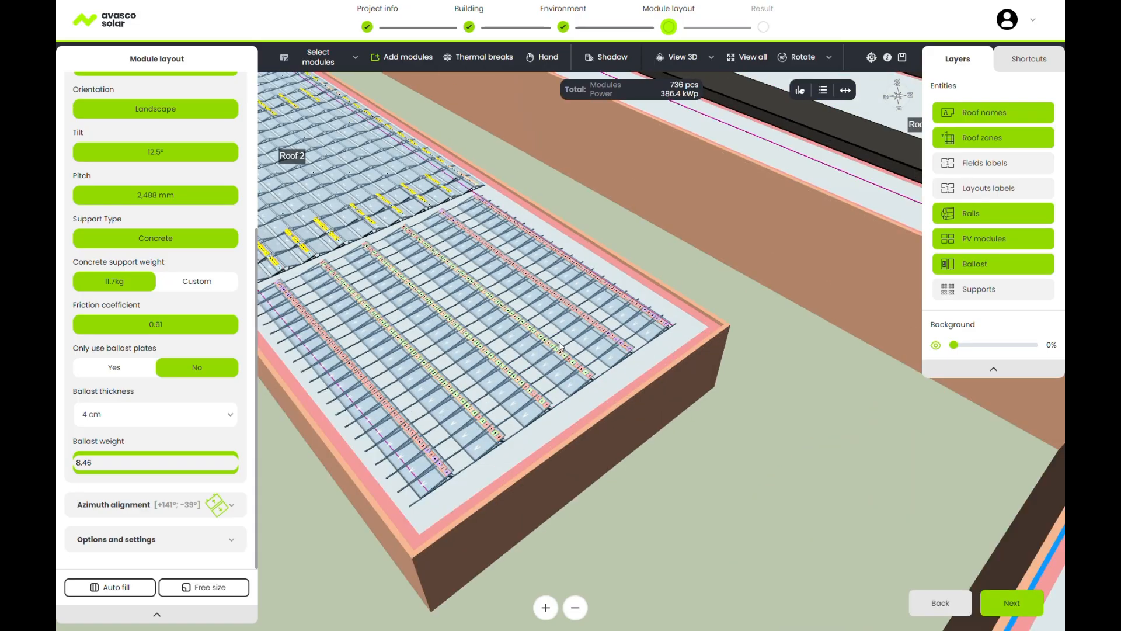
scroll(502, 303, up, 3)
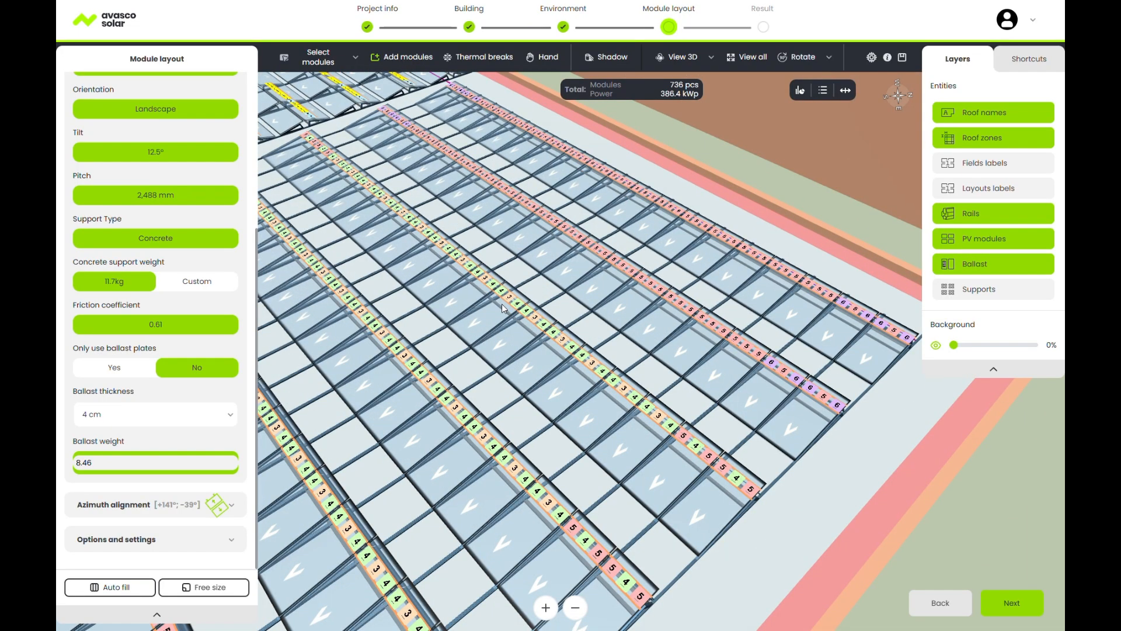
scroll(503, 306, up, 2)
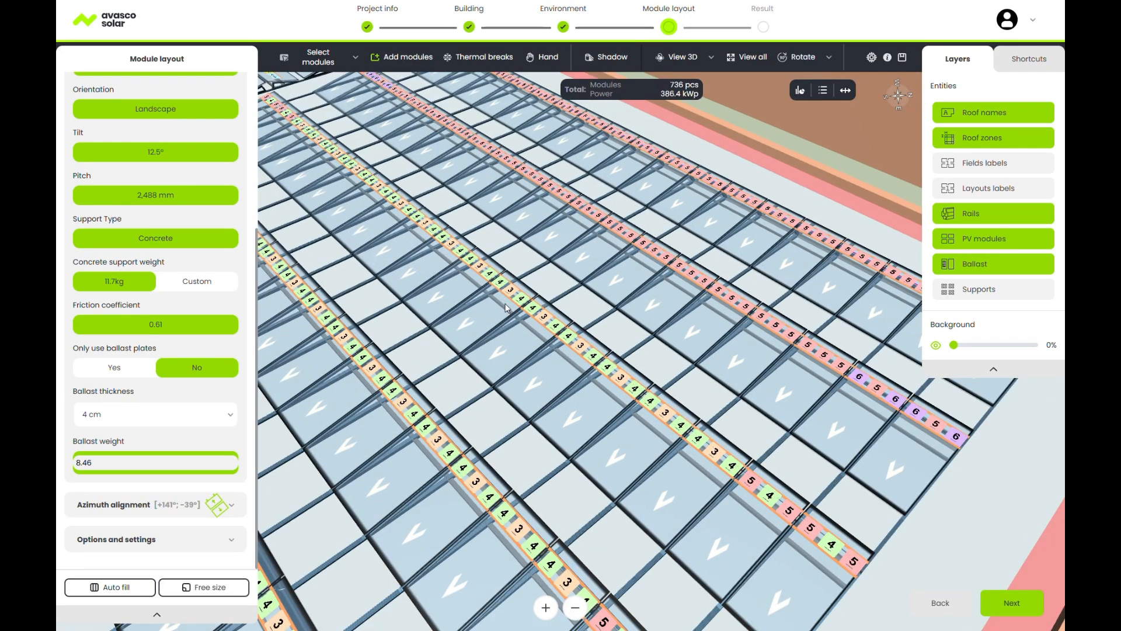
scroll(522, 304, down, 5)
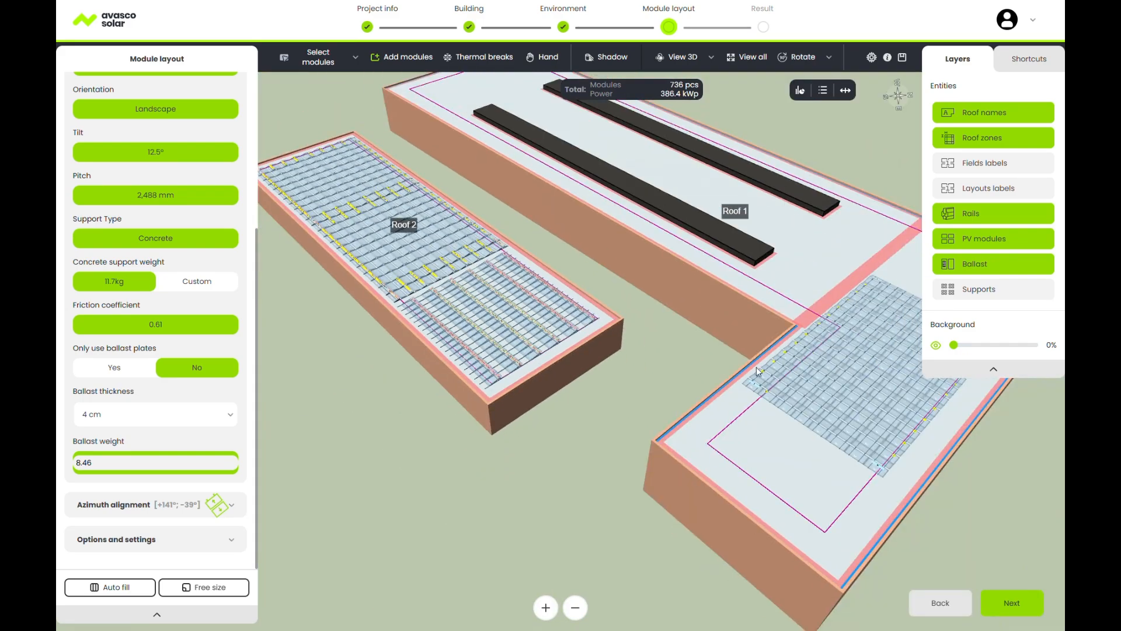
middle_drag(755, 367, 517, 346)
scroll(518, 347, up, 5)
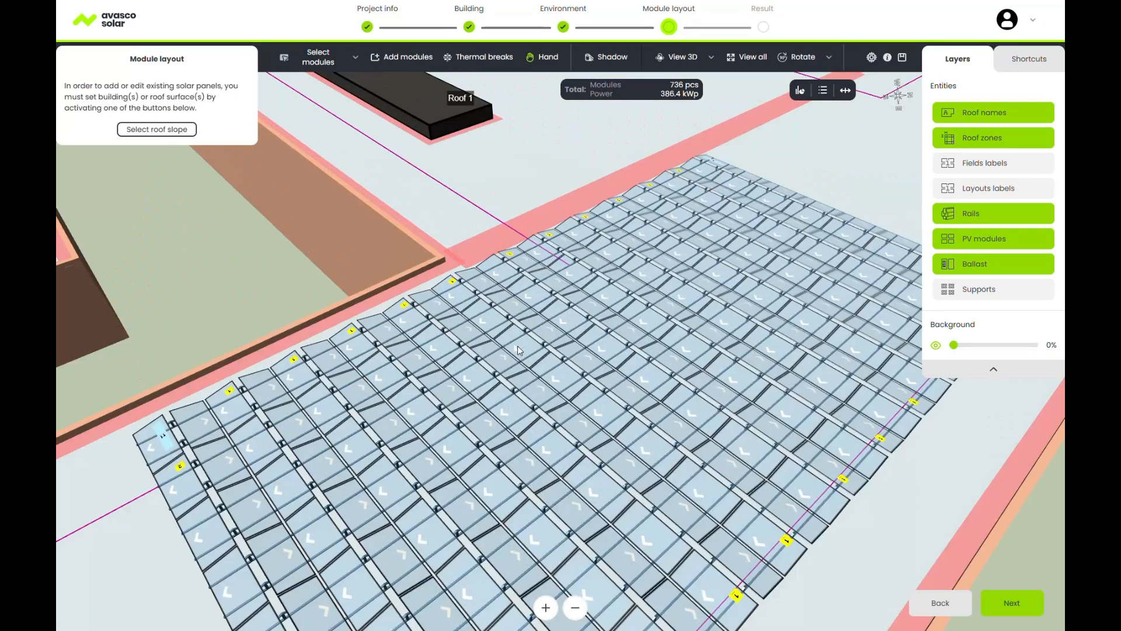
scroll(456, 385, down, 3)
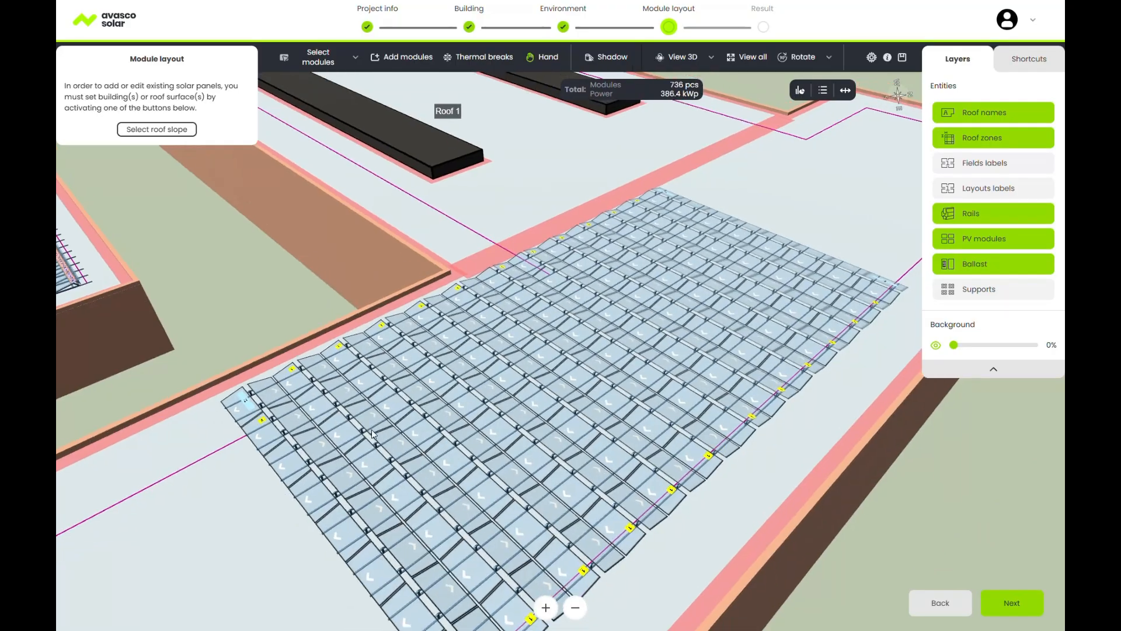
scroll(390, 433, up, 5)
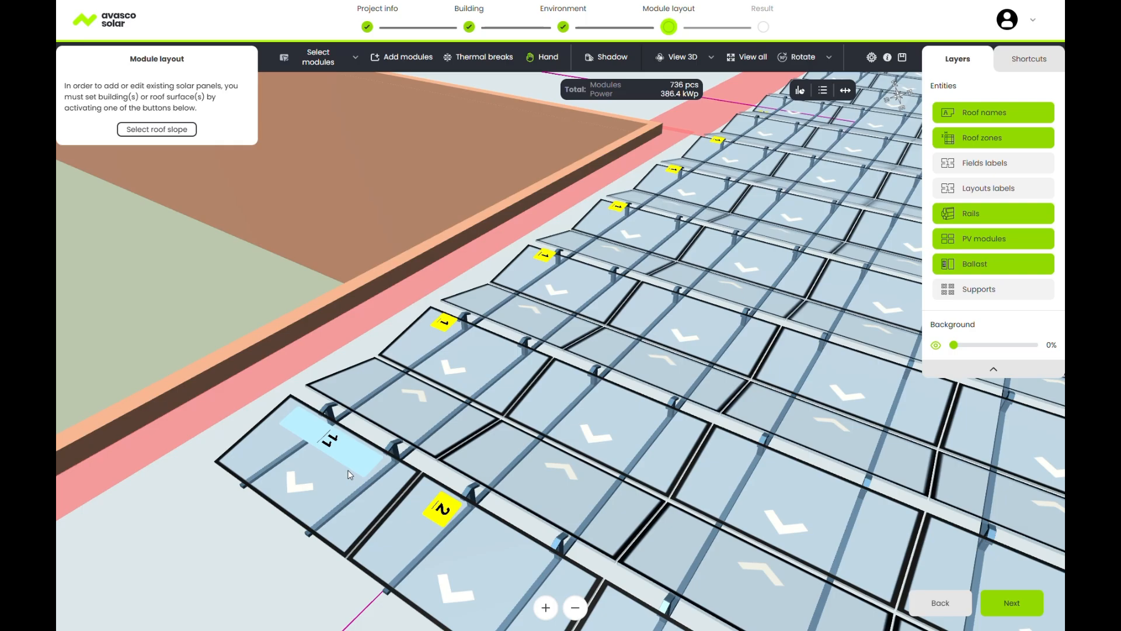
scroll(549, 363, down, 2)
scroll(549, 363, down, 5)
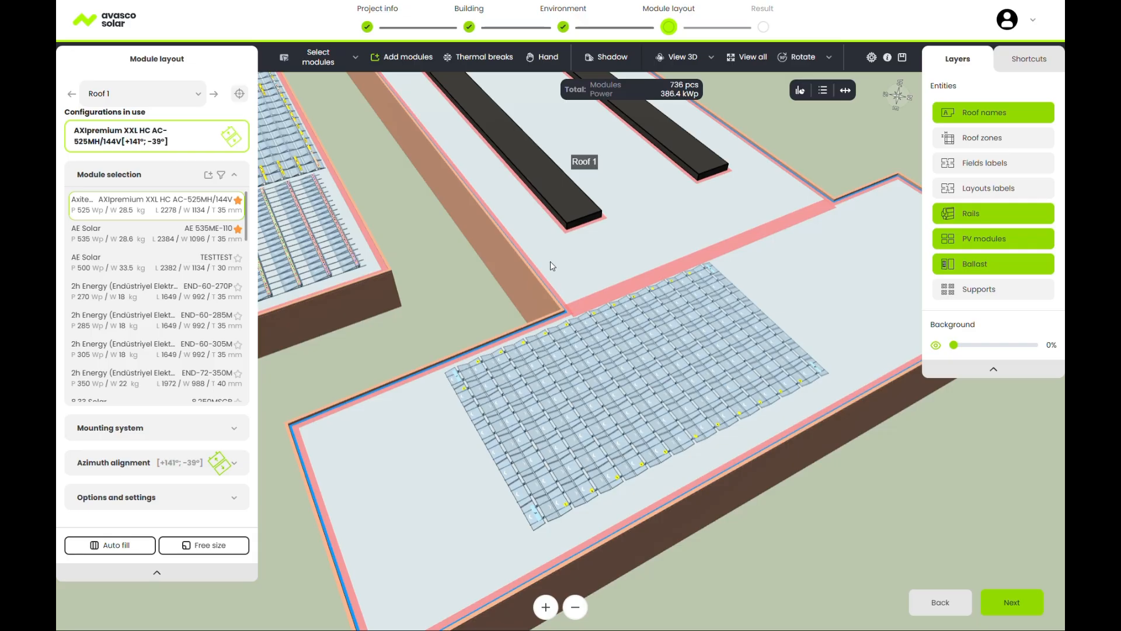
Add two horizontal thermal breaks across Layout 1 on Roof 1 and close the editor.
click(483, 61)
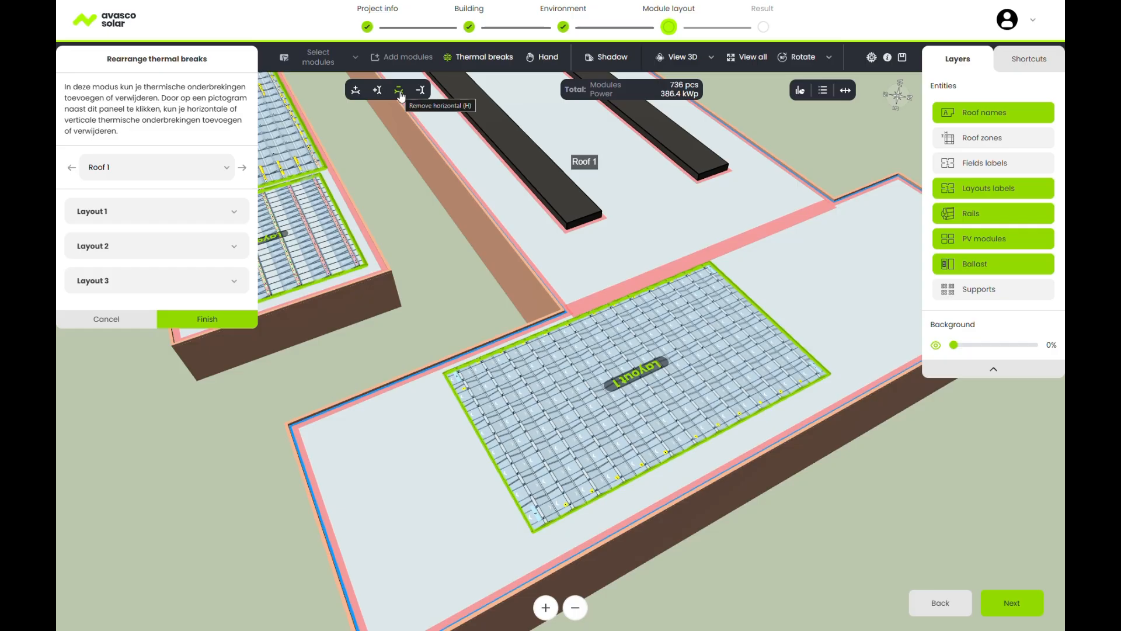
click(357, 93)
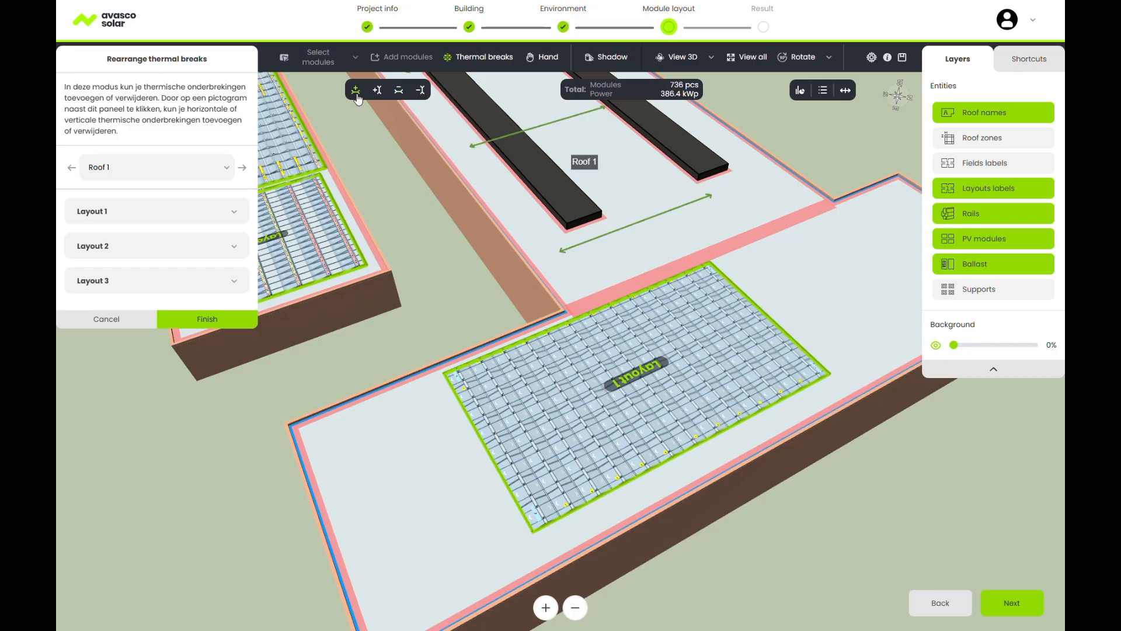
click(489, 406)
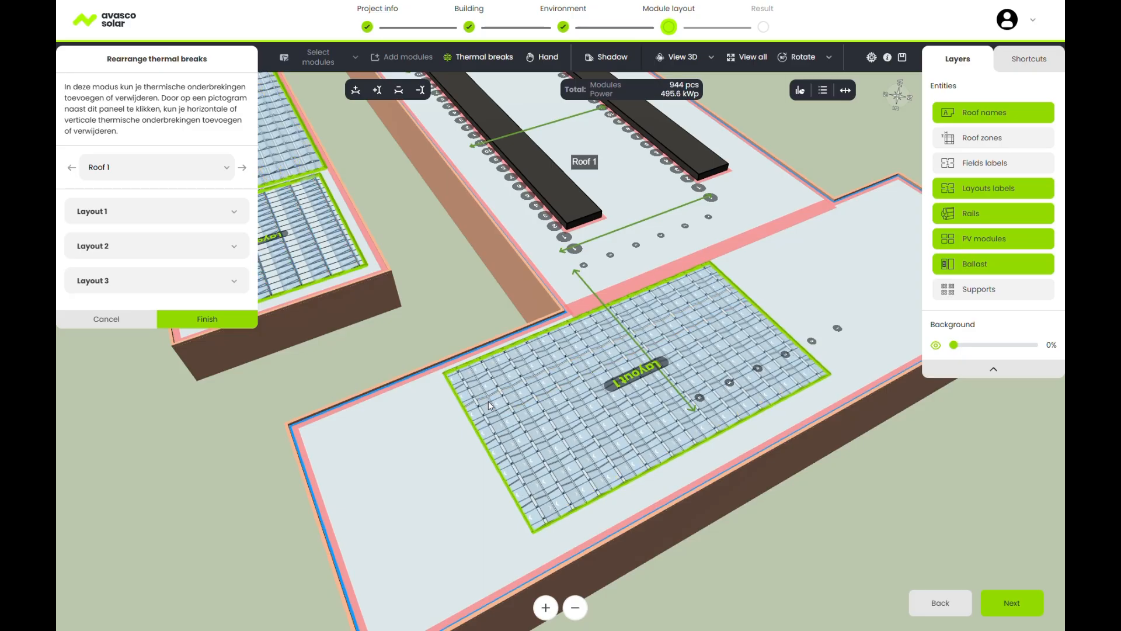
click(523, 461)
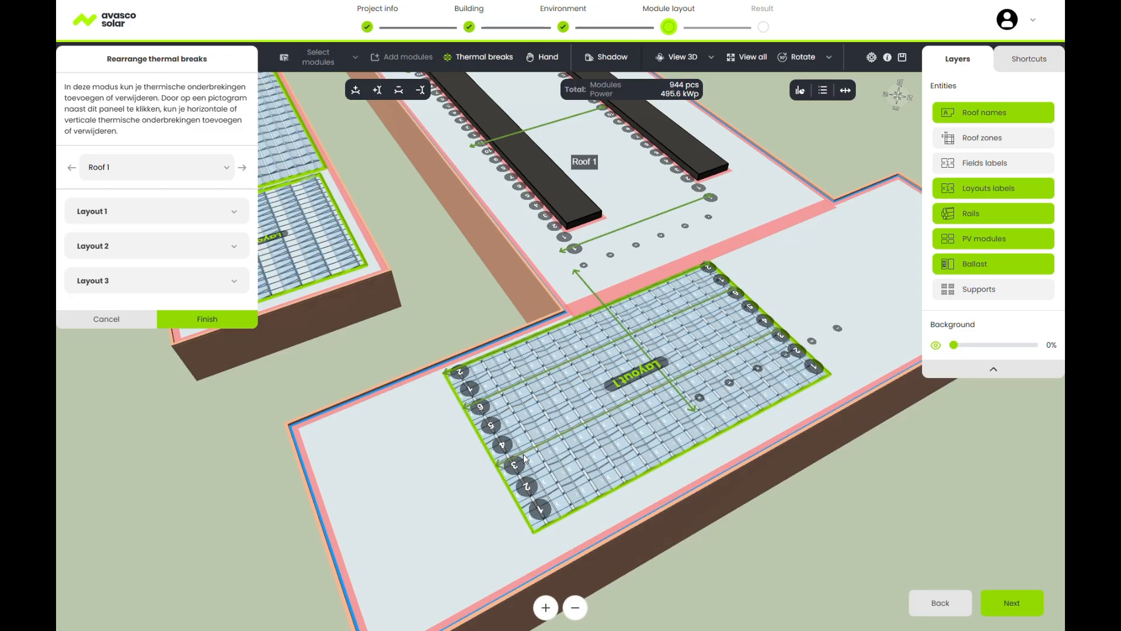
click(399, 91)
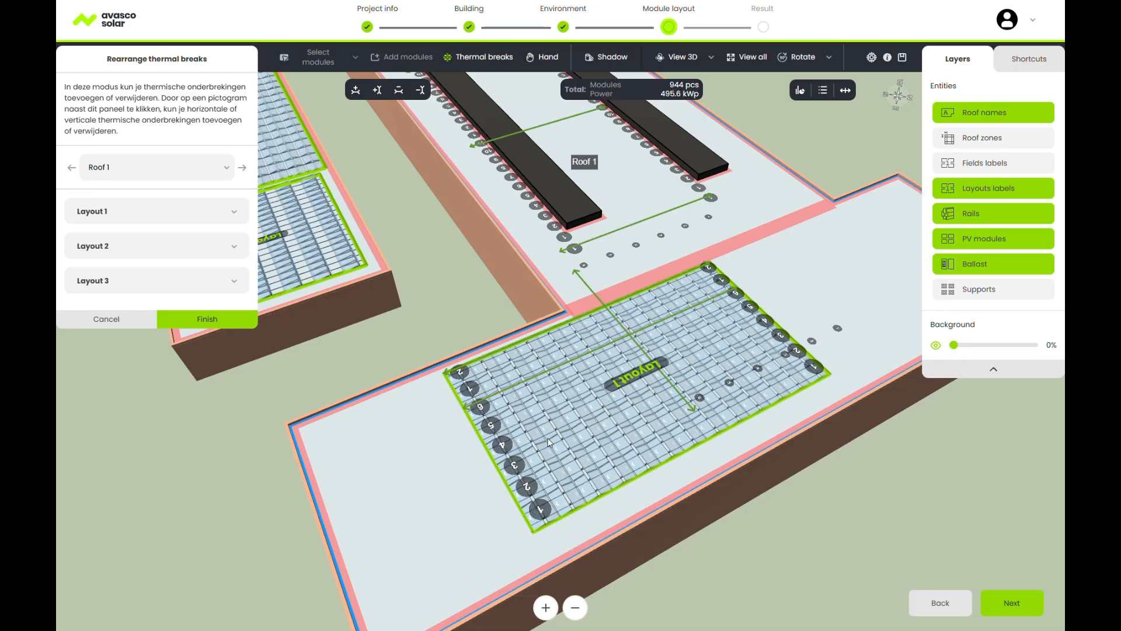
click(210, 320)
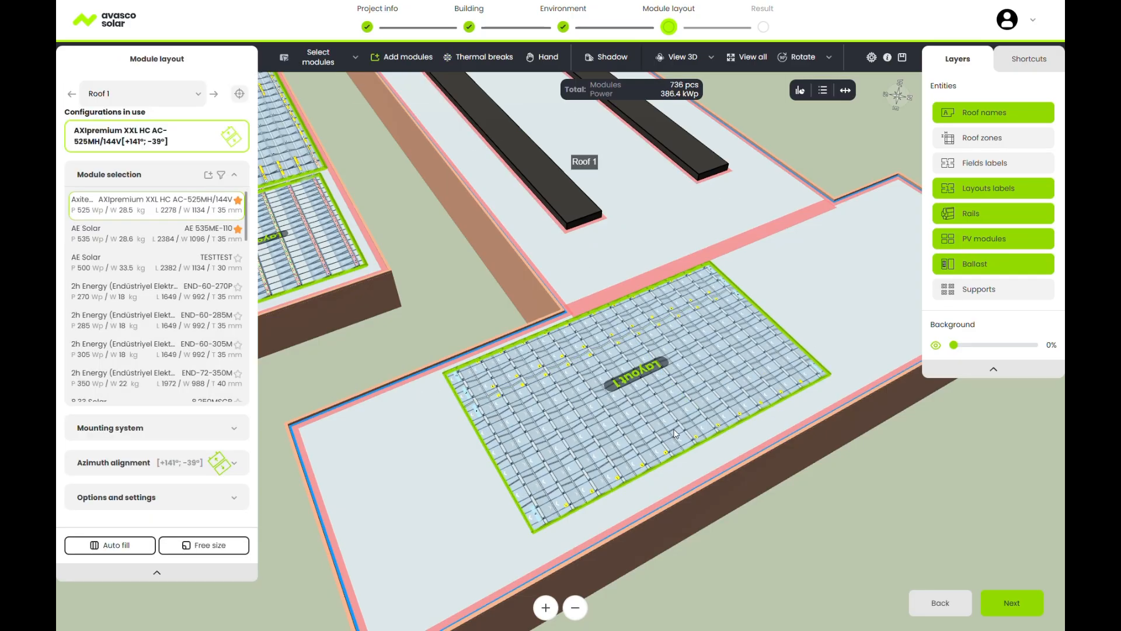
Show field labels on the plan and pick the free-size field tool.
click(987, 172)
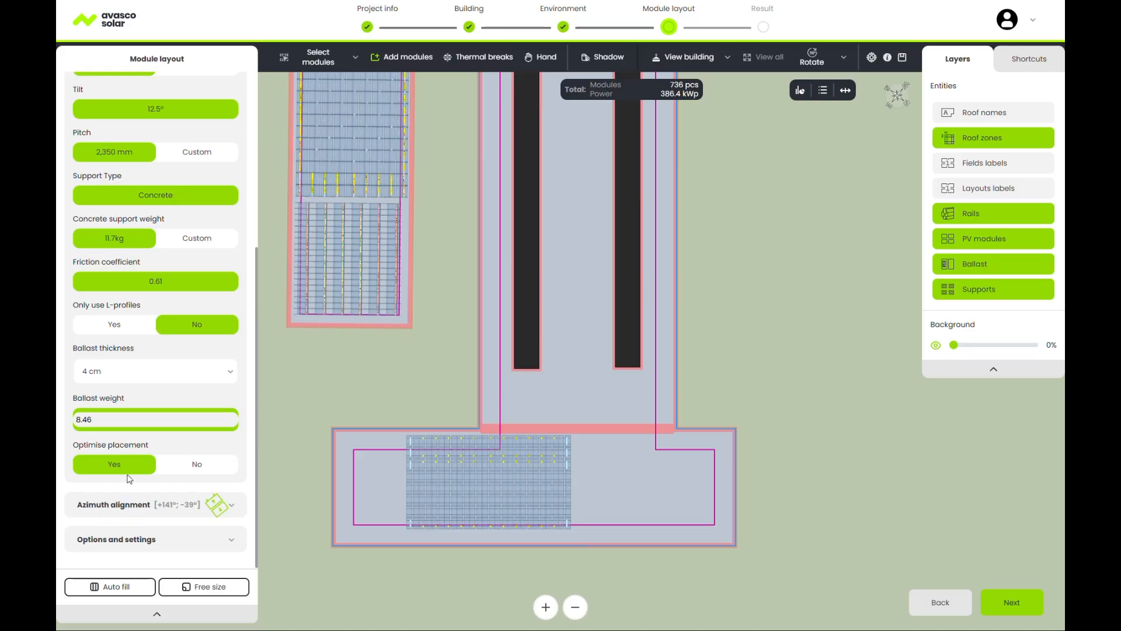
click(216, 586)
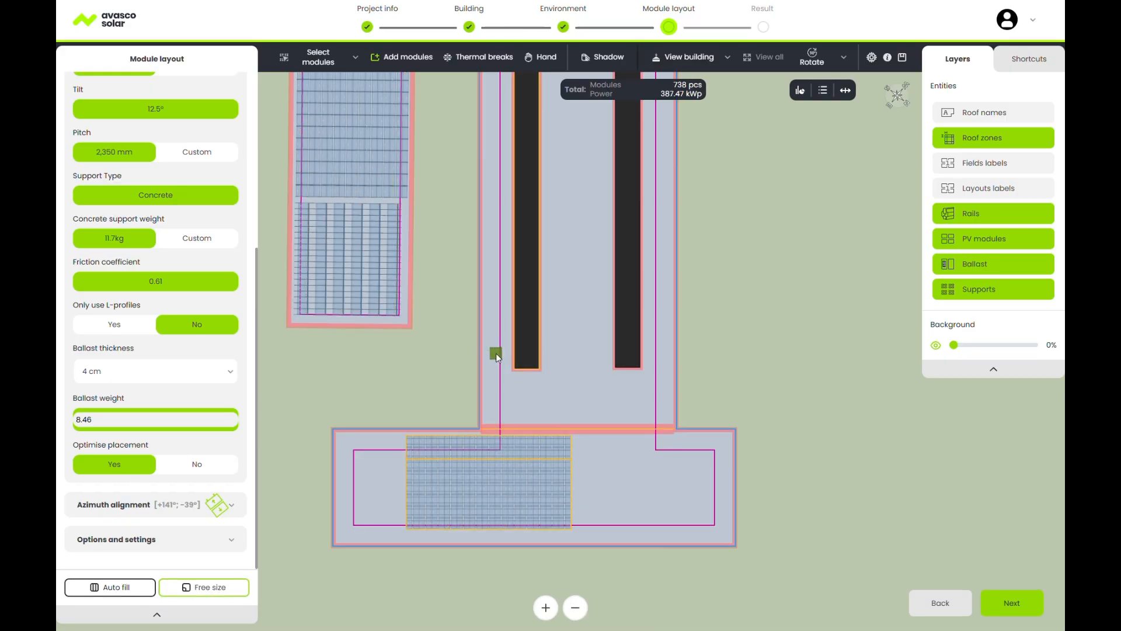
Draw an 88-module field beside the dark strips, then a free-size field at the left roof edge with optimised placement off.
drag(496, 353, 519, 410)
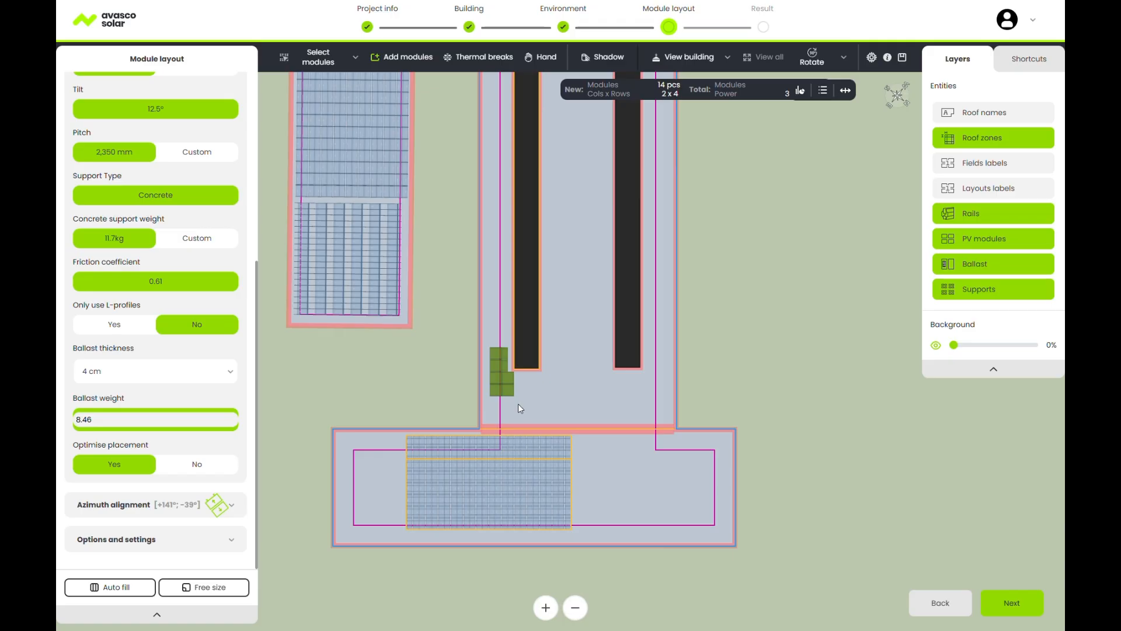
drag(518, 406, 671, 402)
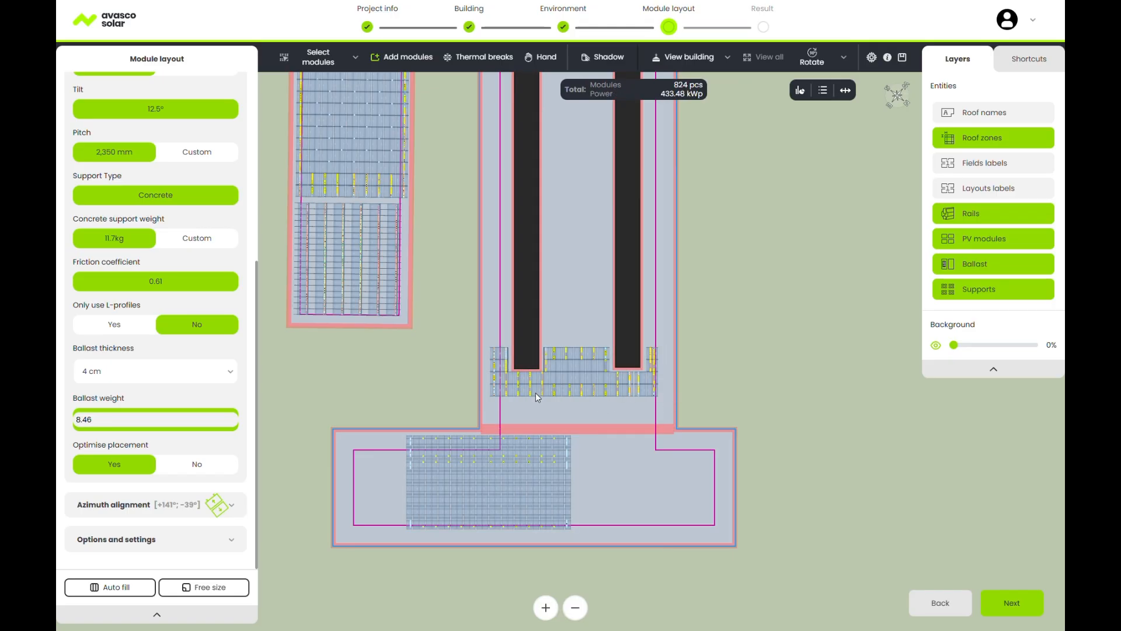
click(200, 464)
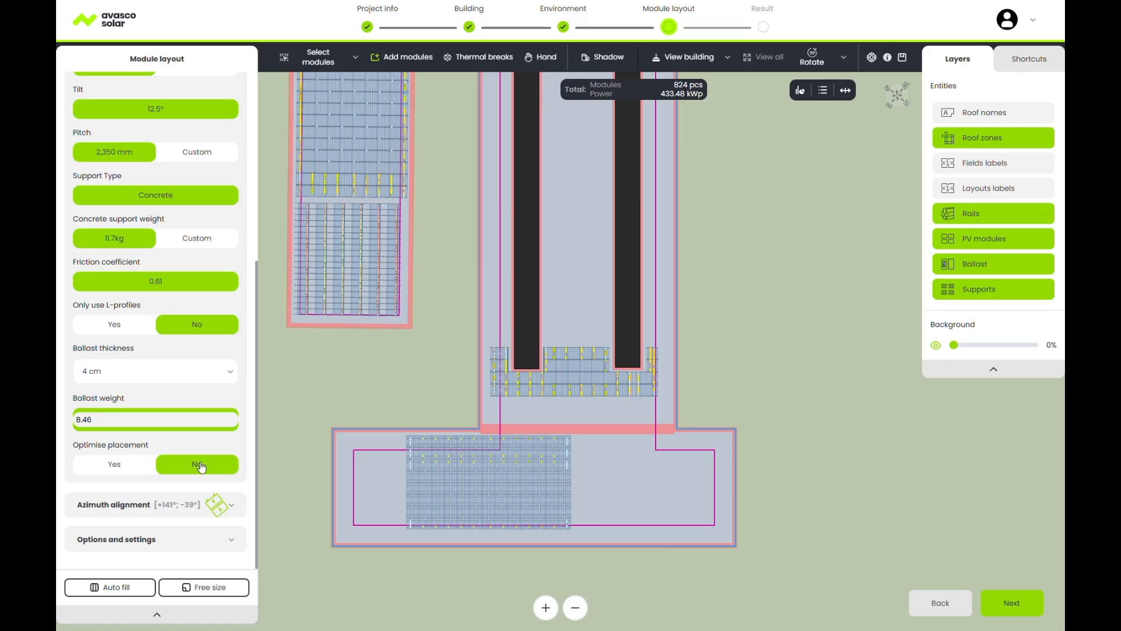
click(220, 588)
drag(494, 303, 662, 343)
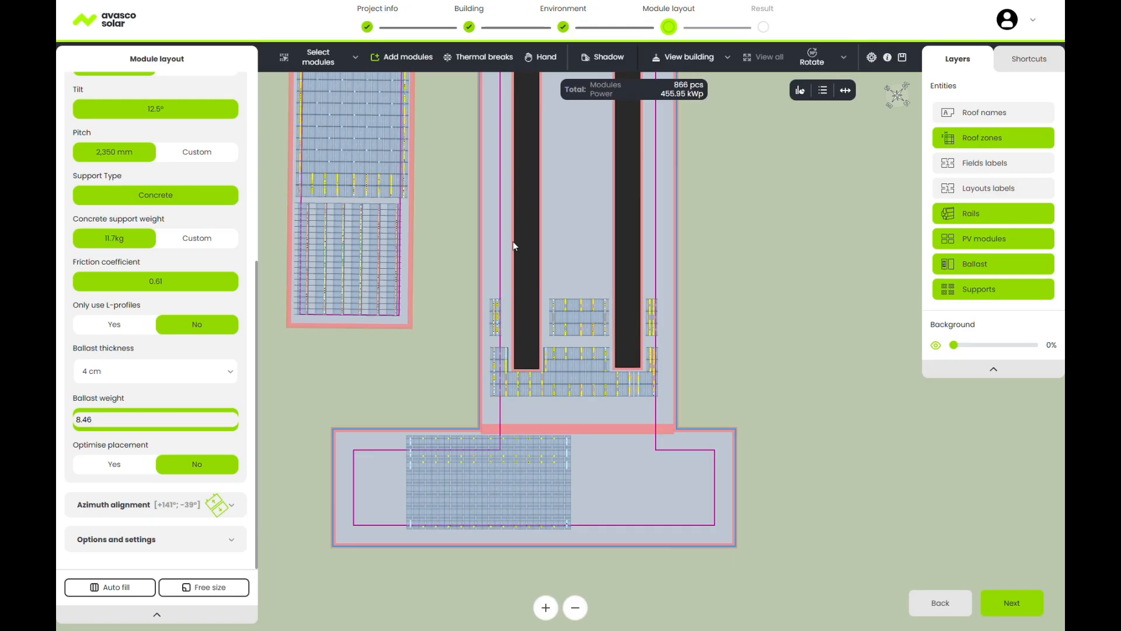
click(353, 61)
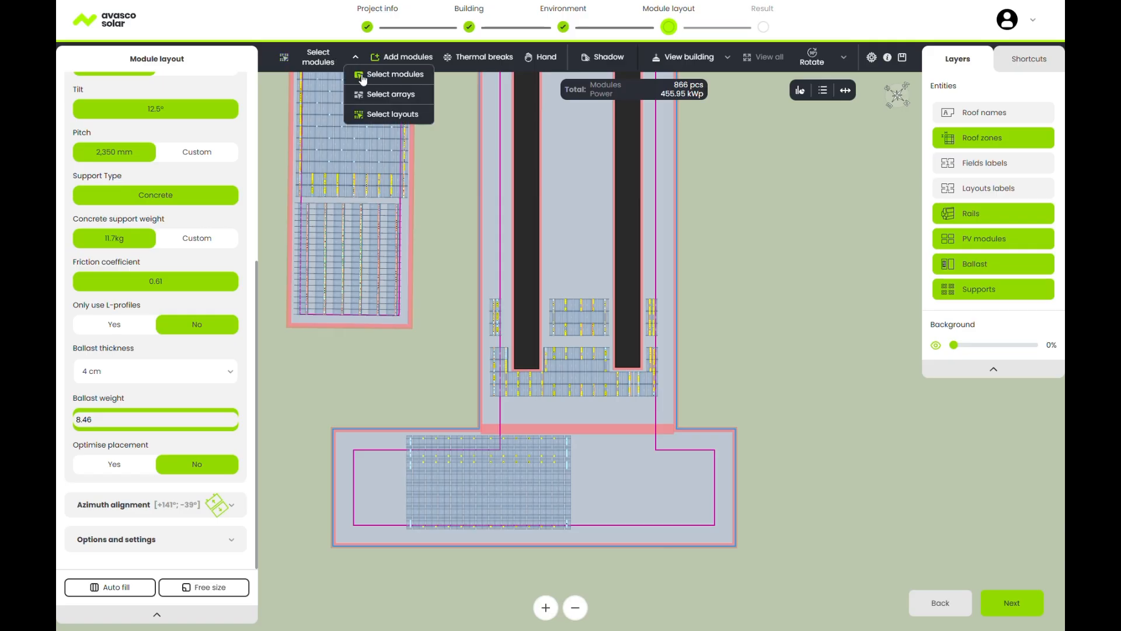
Select four module pairs in the centre field and switch them to another orientation.
click(369, 75)
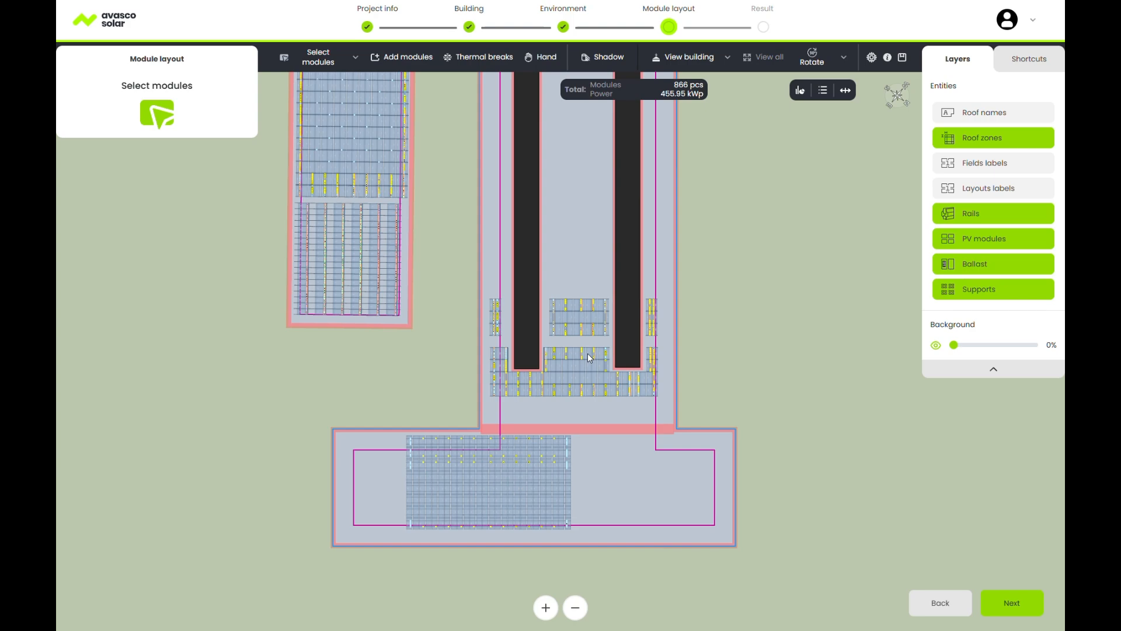
click(576, 393)
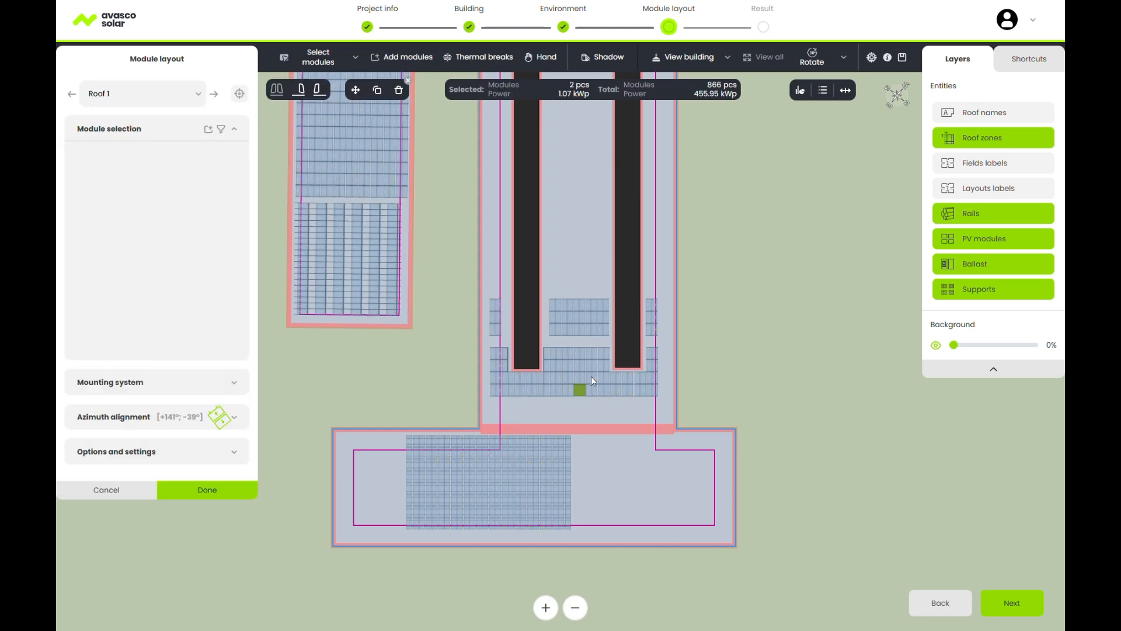
click(594, 366)
click(567, 352)
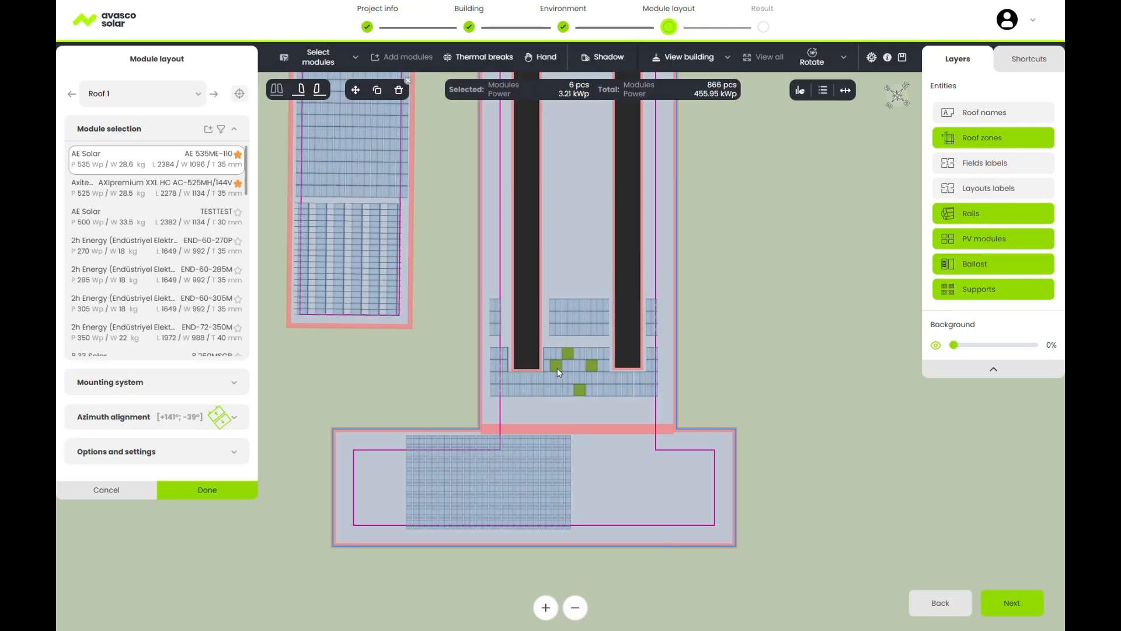
click(557, 367)
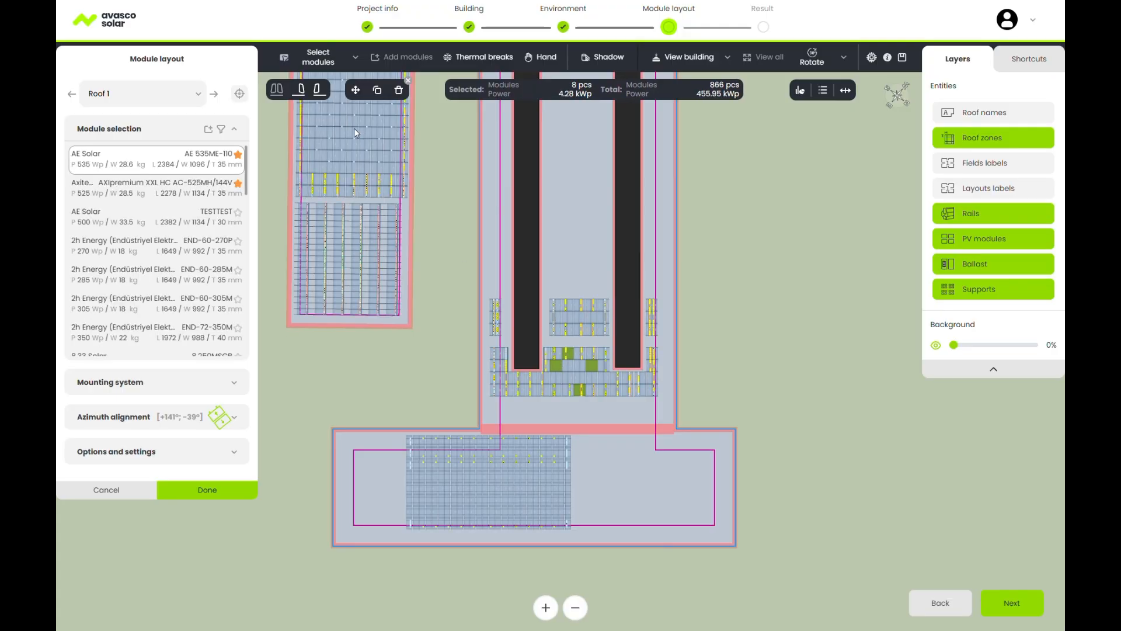
click(302, 95)
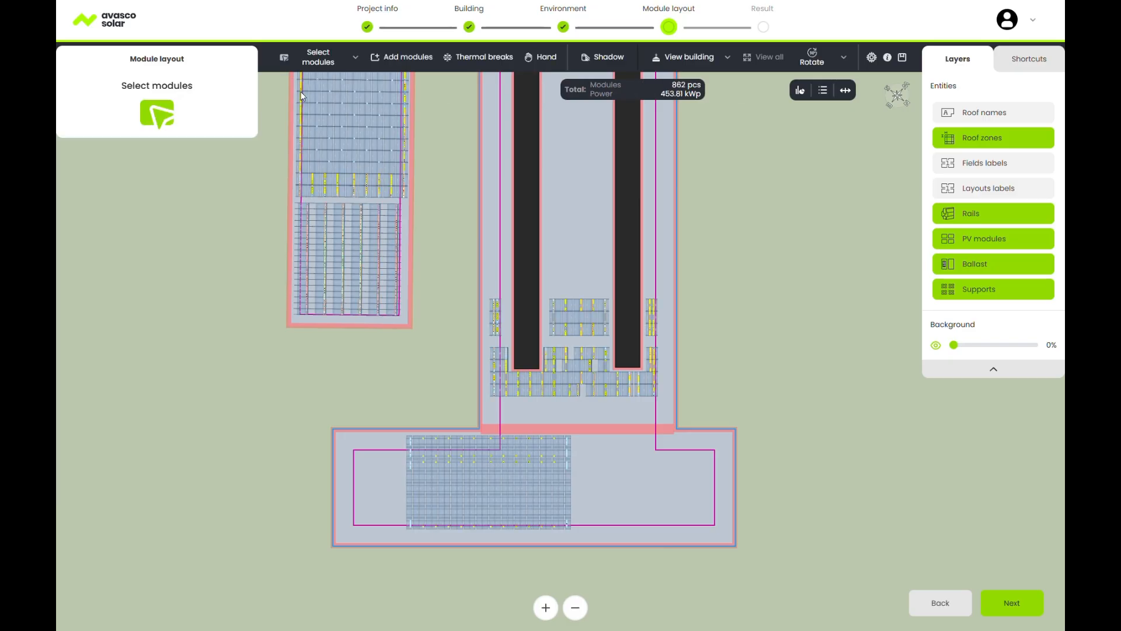
Reselect six centre-field modules and lay them out as double modules to fill the gaps.
click(355, 57)
click(383, 114)
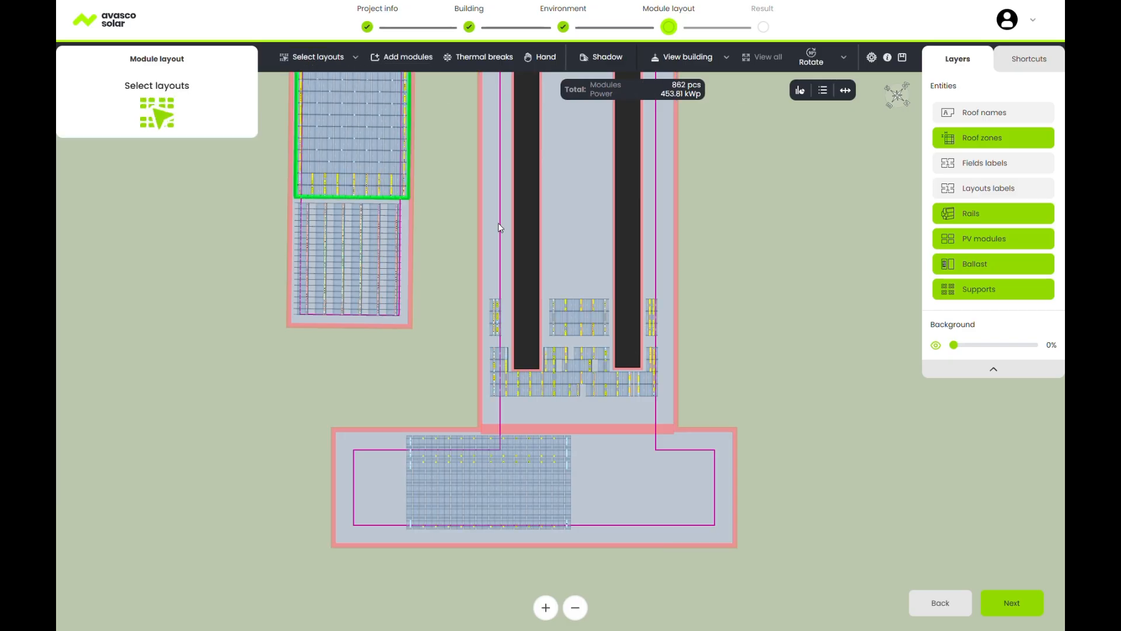
click(355, 56)
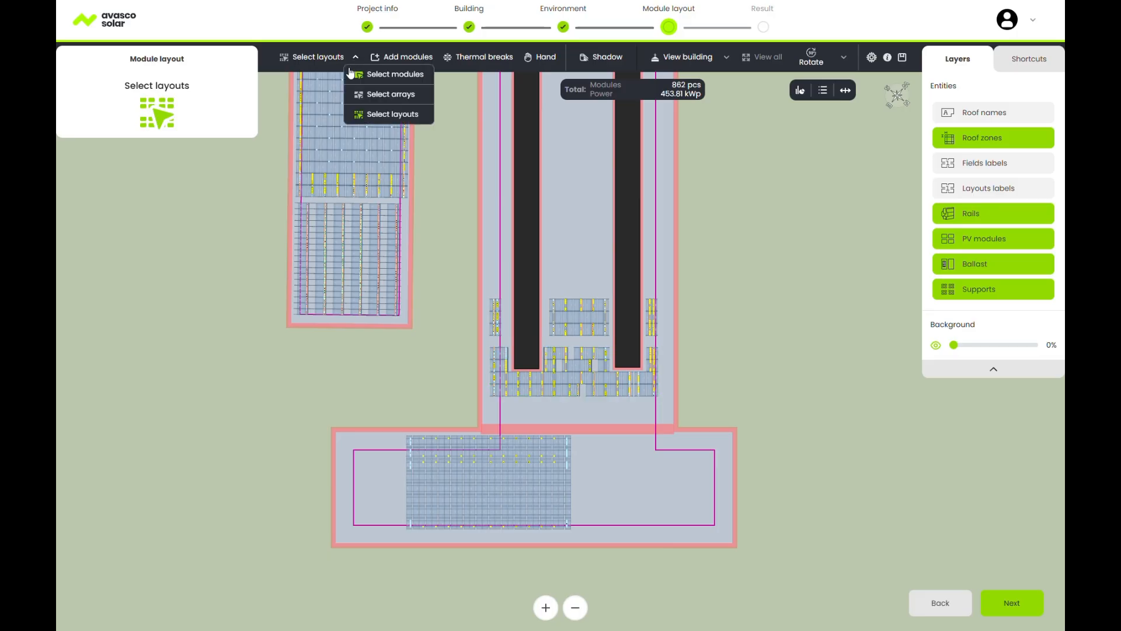
click(364, 74)
click(566, 353)
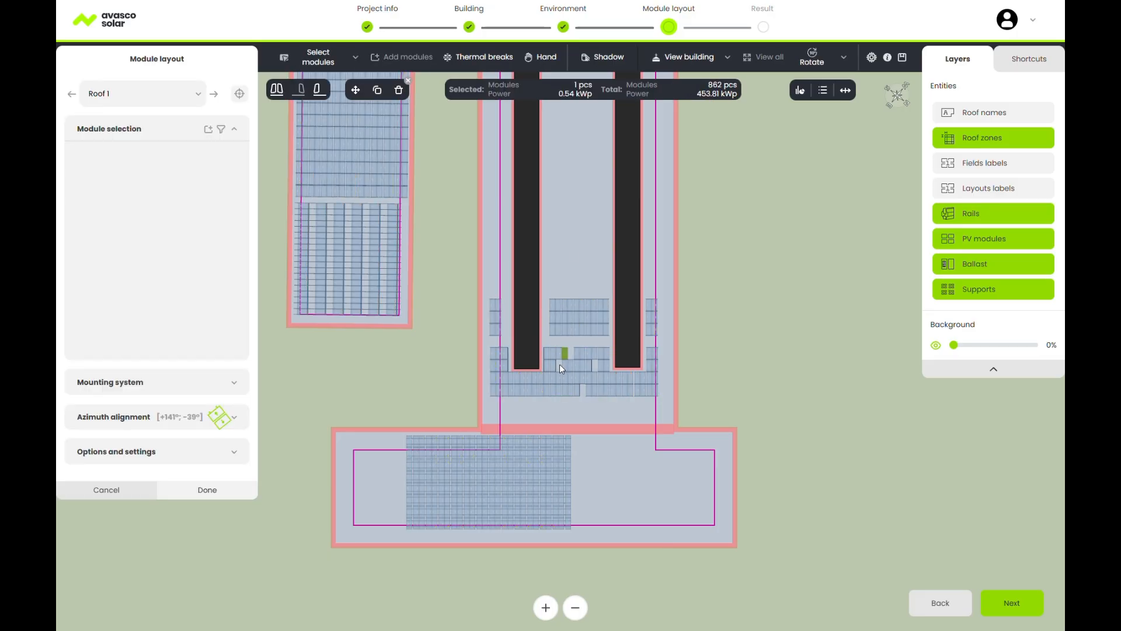
click(565, 367)
click(571, 367)
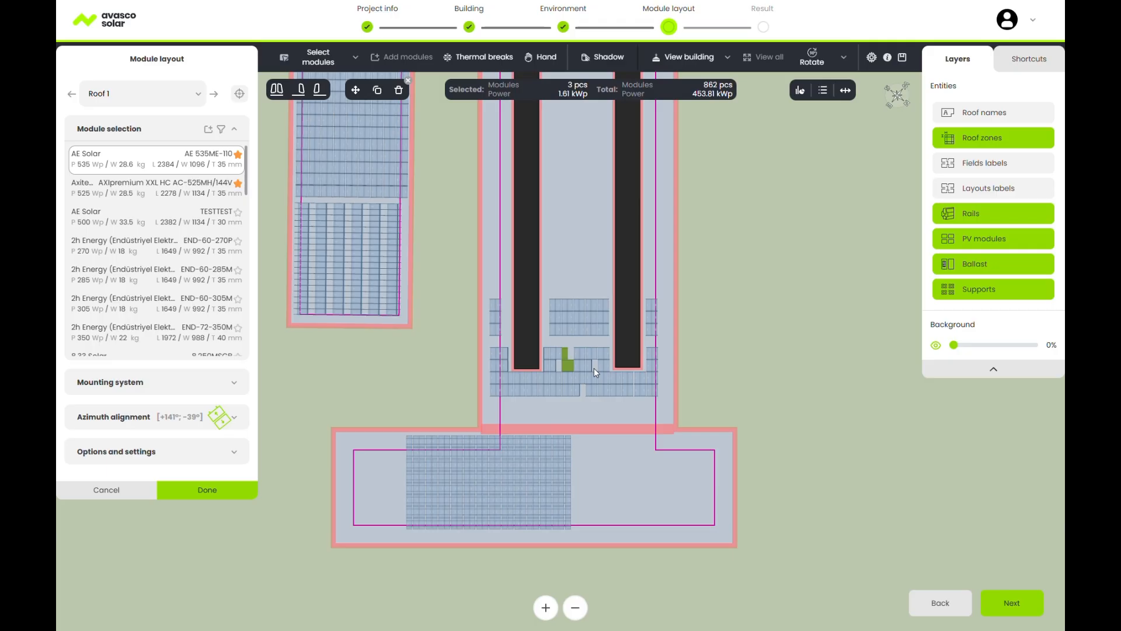
click(590, 365)
click(577, 387)
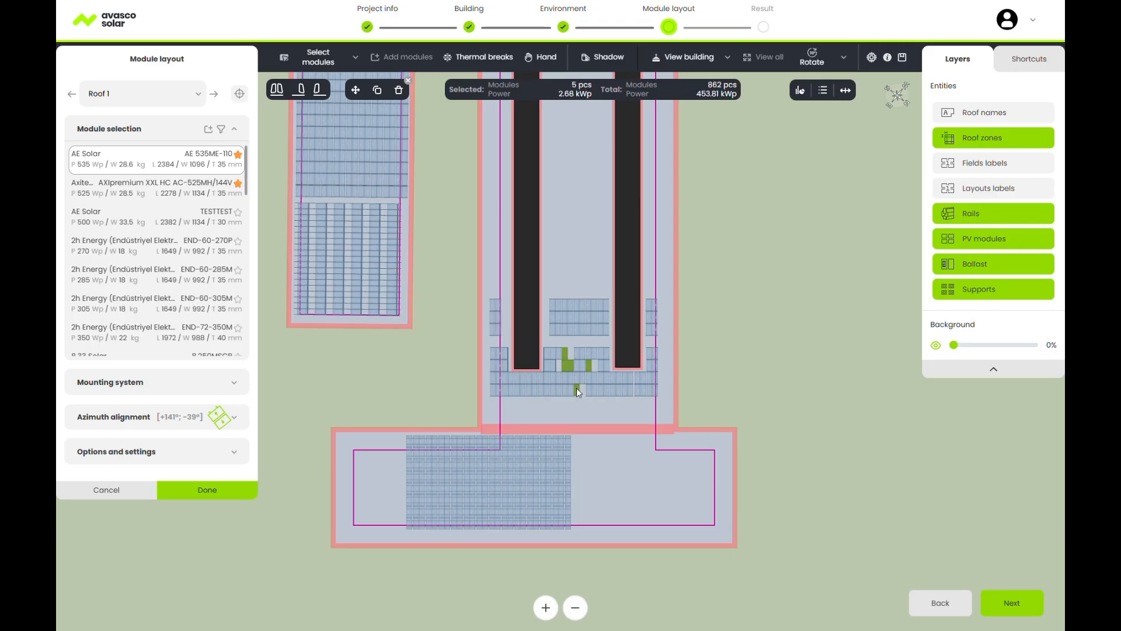
click(556, 367)
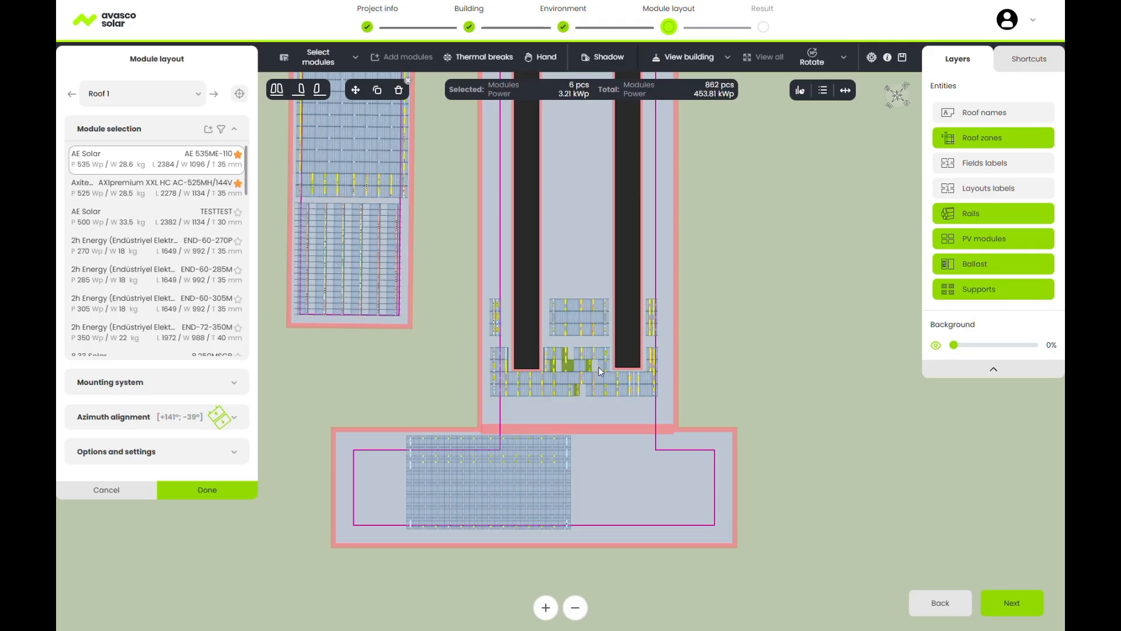
click(277, 89)
click(480, 309)
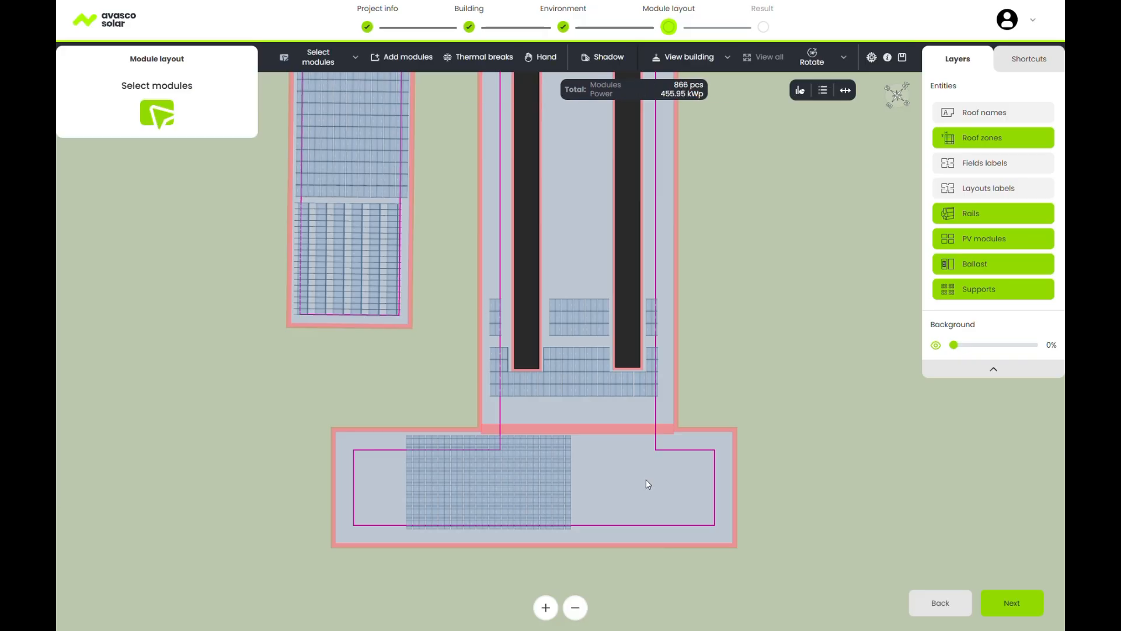
Save the project and show the buildings in View 3D.
key(ctrl+s)
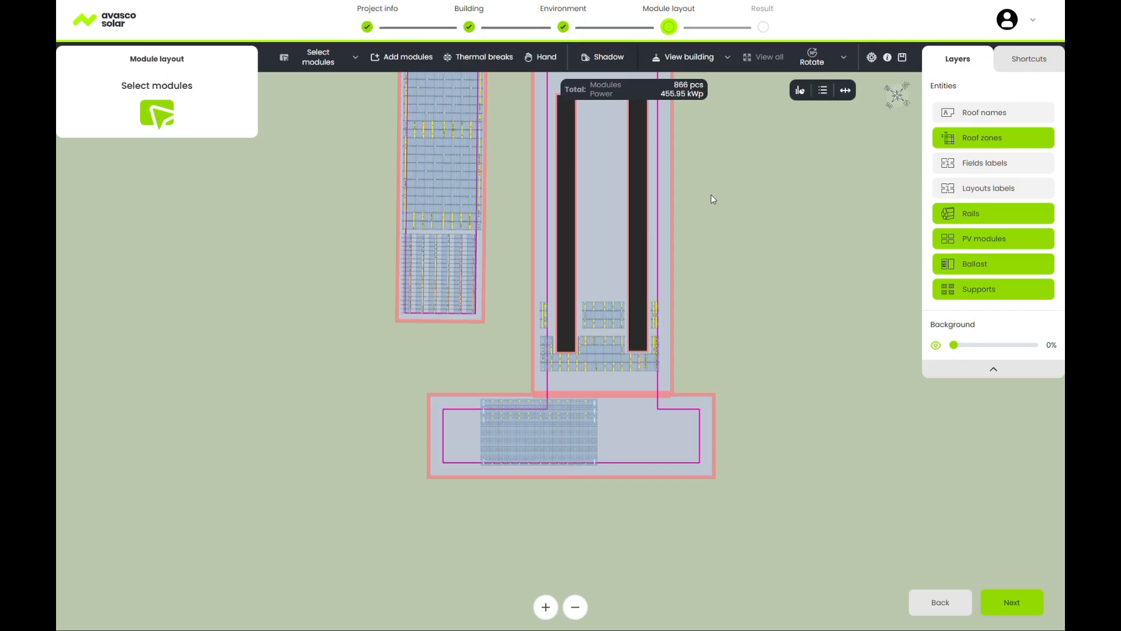
click(727, 57)
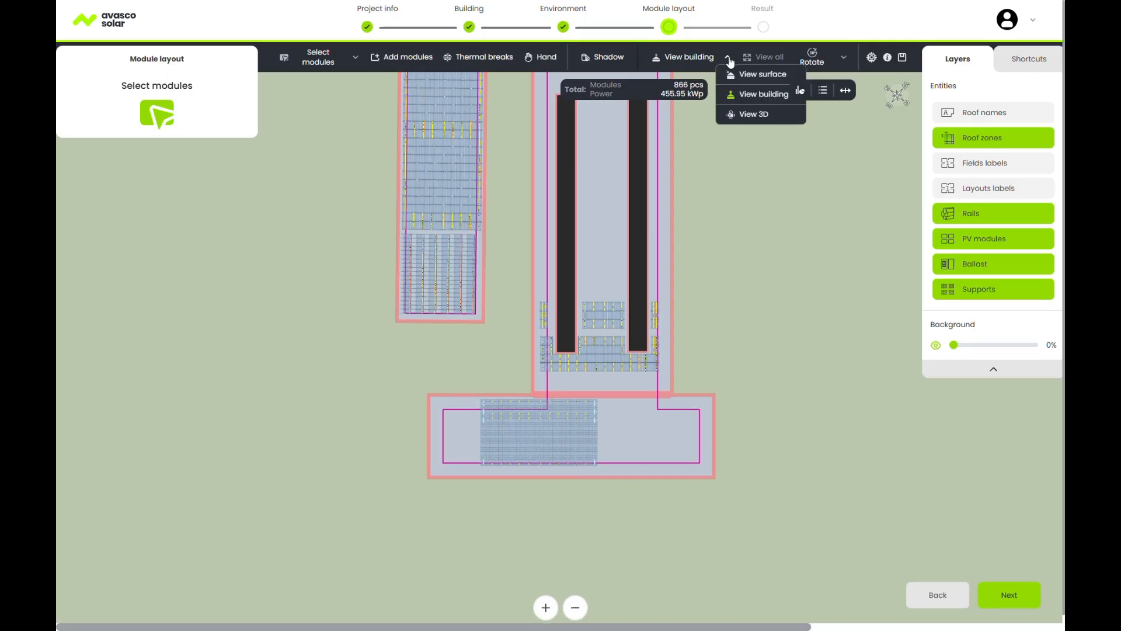
click(746, 111)
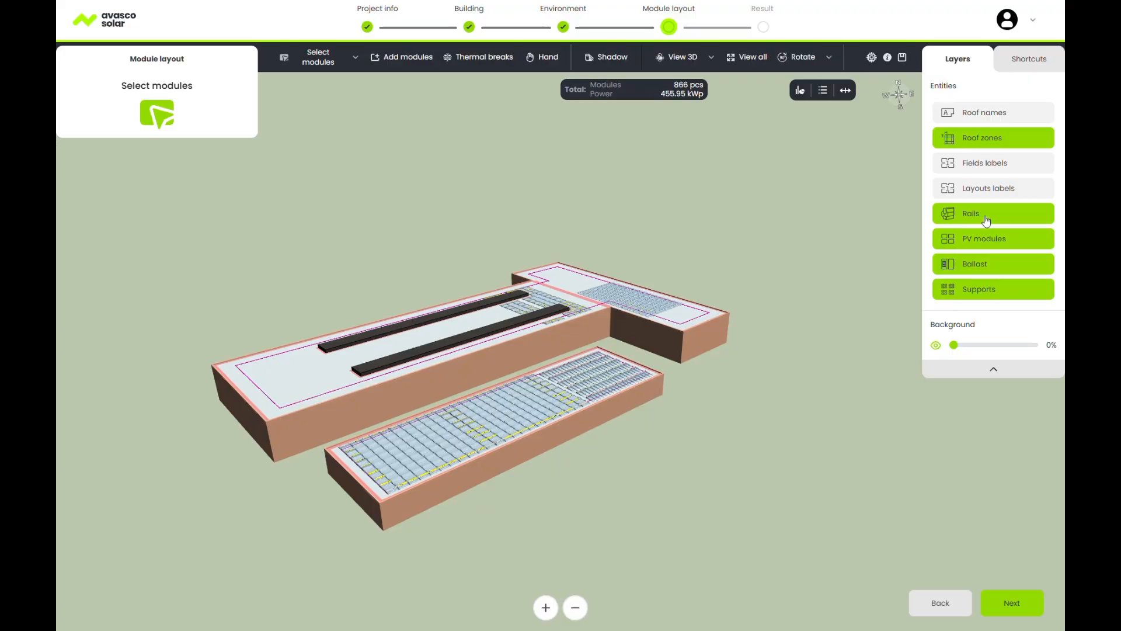
Hide the Rails and Ballast layers, then advance to the Result step.
click(986, 217)
click(986, 239)
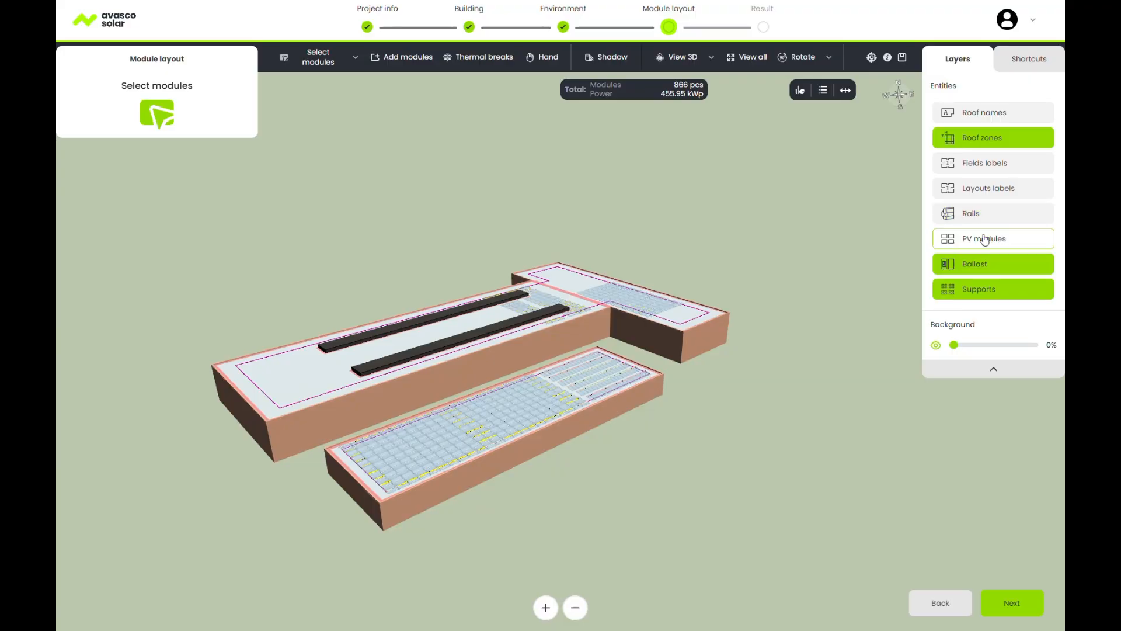
click(985, 238)
click(976, 264)
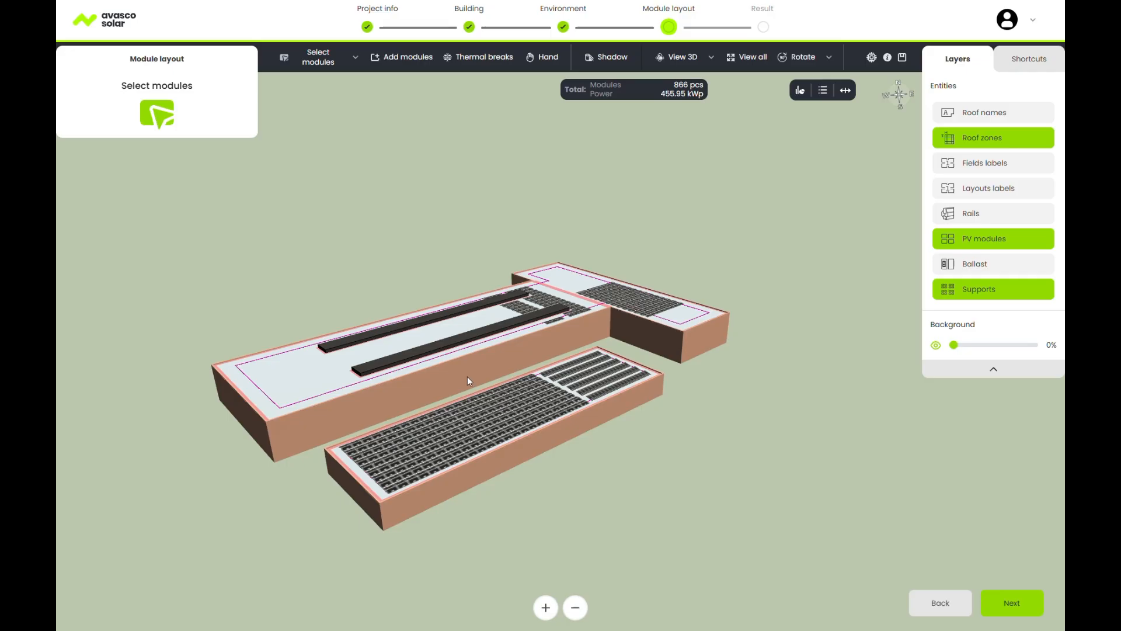
scroll(479, 370, up, 3)
scroll(495, 370, down, 3)
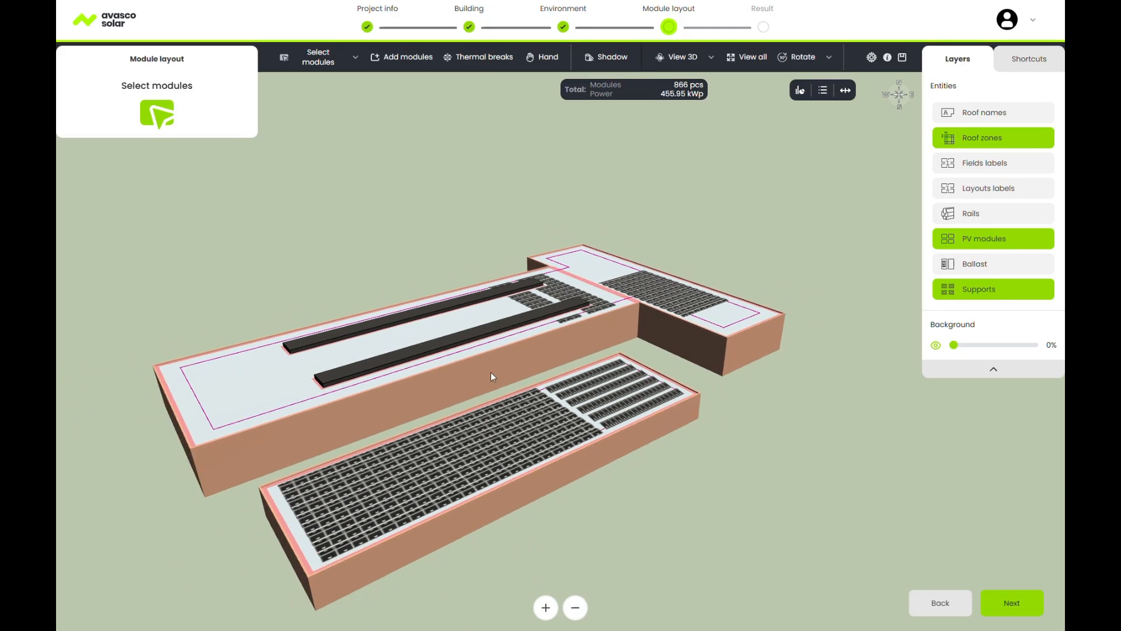
click(1016, 613)
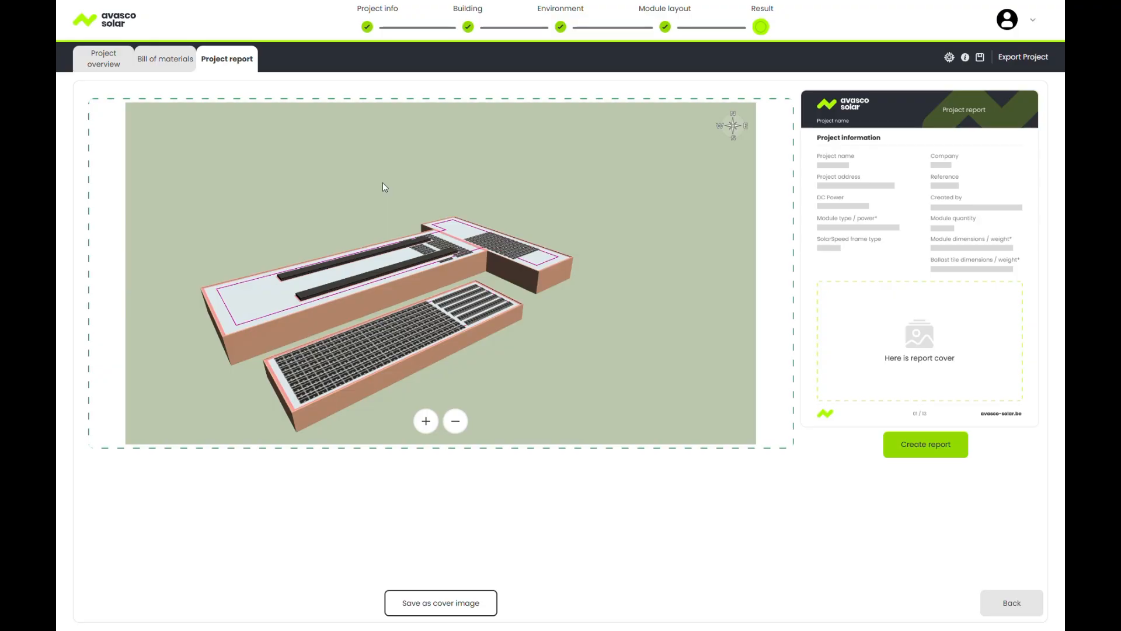
Review the project overview and bill of materials, then open the report downloads from Project report.
click(108, 65)
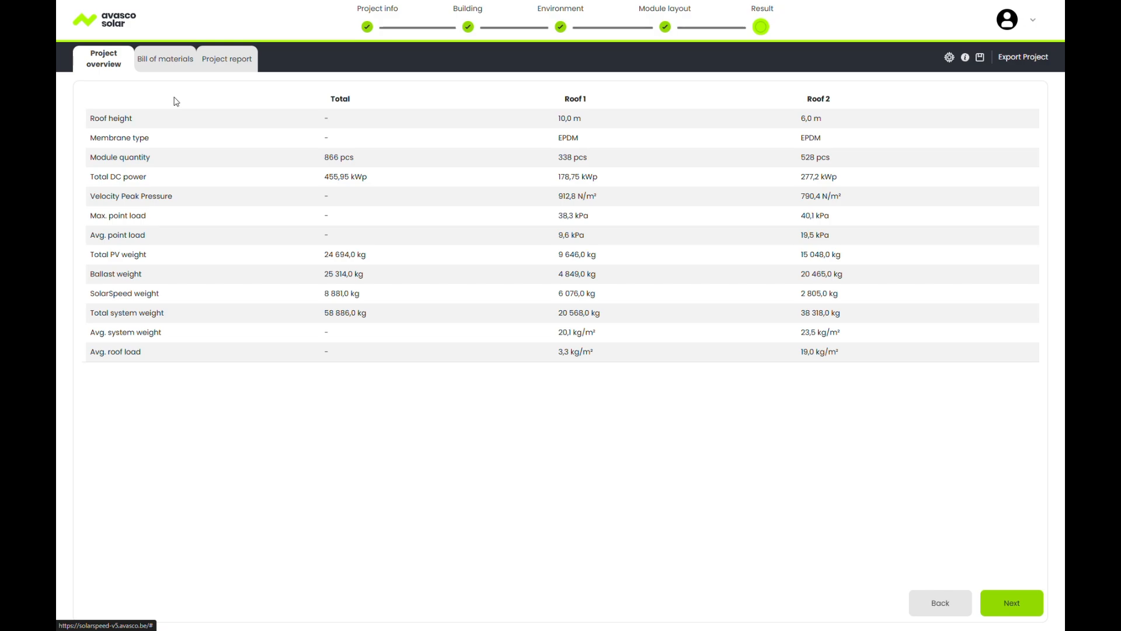
click(170, 68)
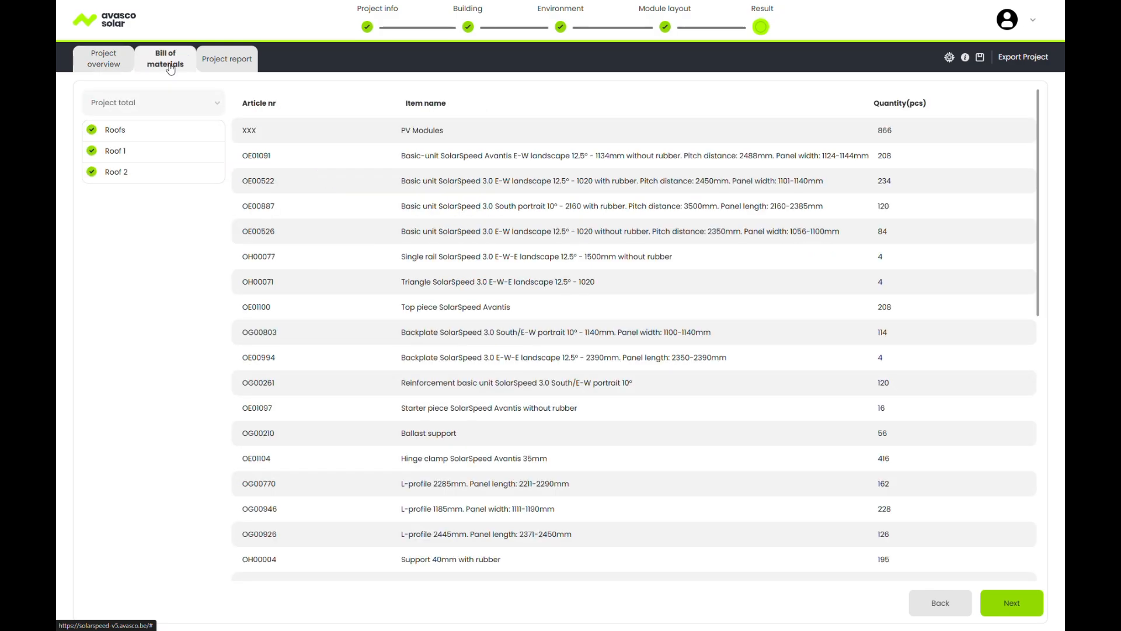
scroll(442, 151, down, 3)
scroll(443, 151, down, 7)
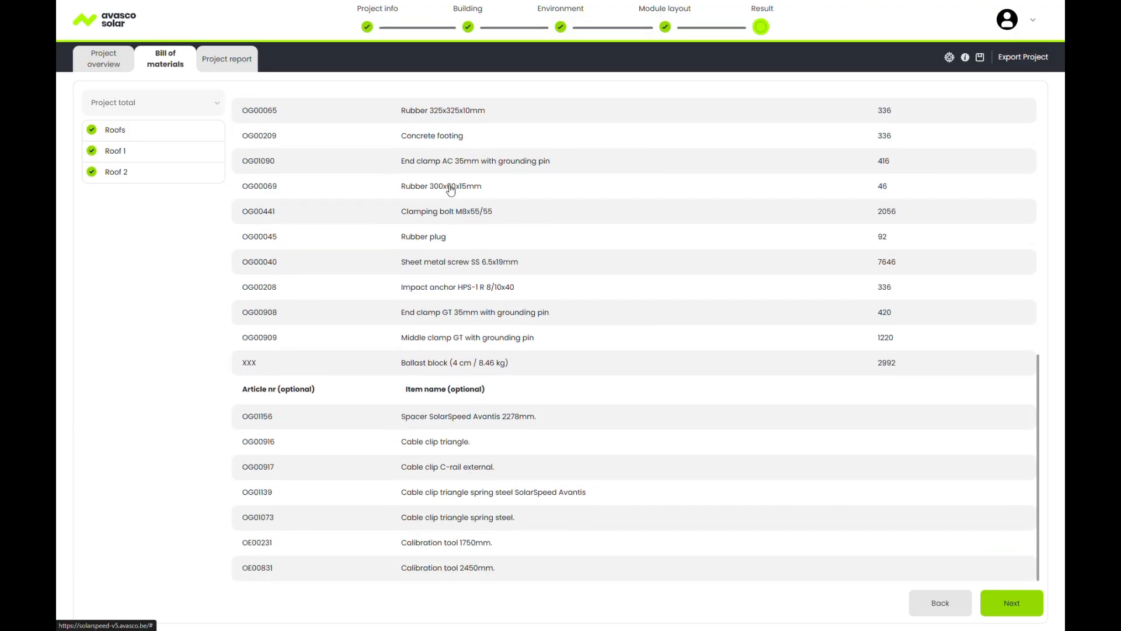
drag(485, 394, 406, 395)
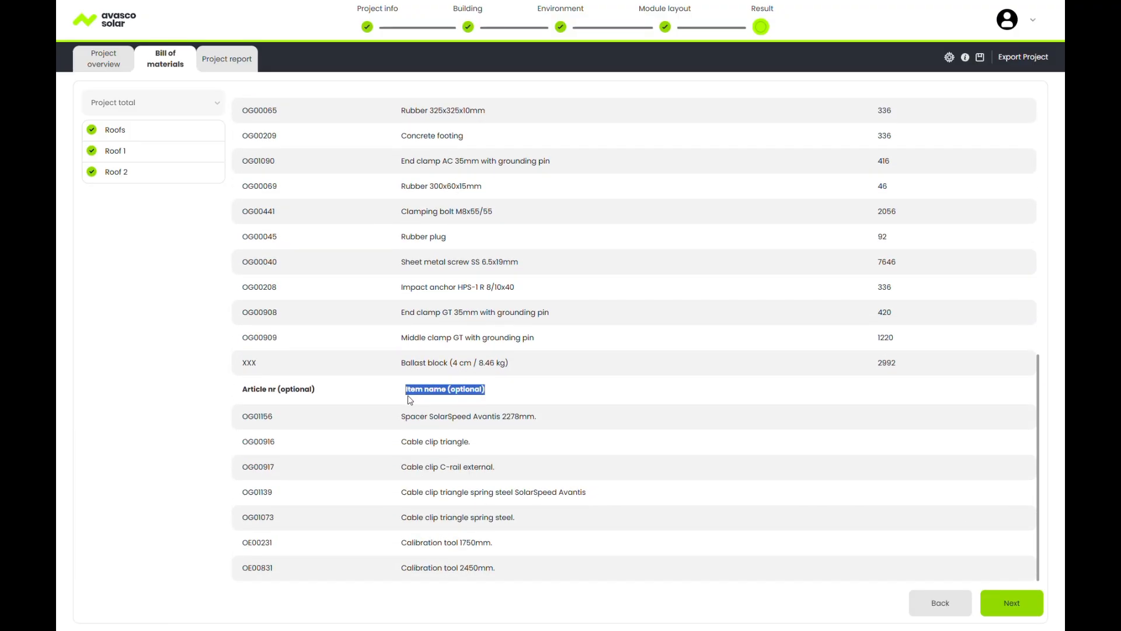
click(226, 59)
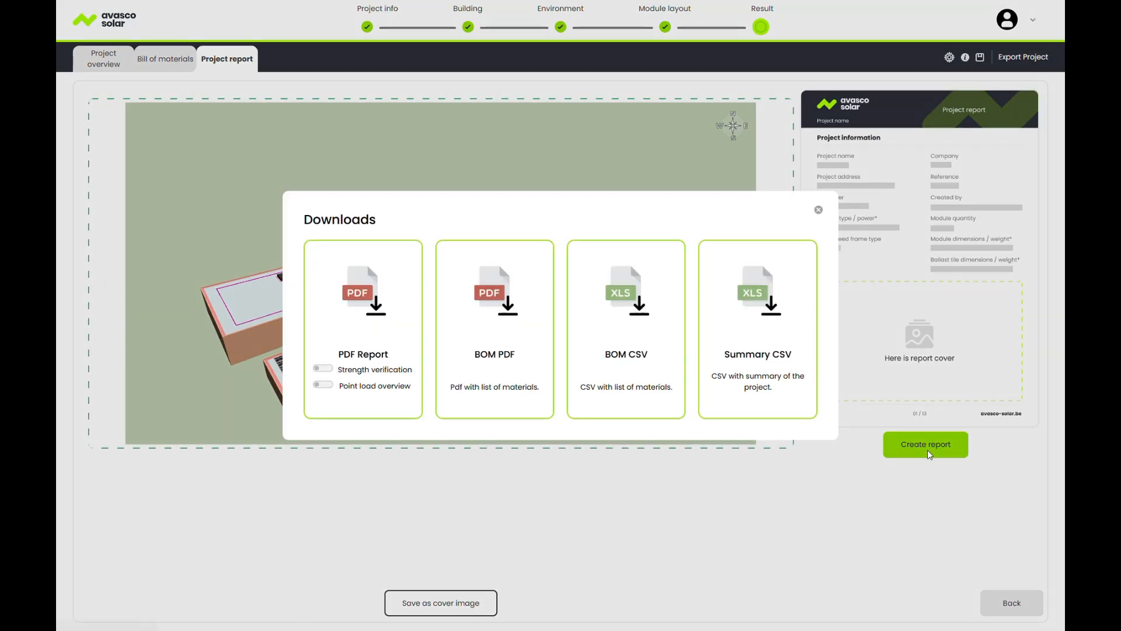
click(927, 450)
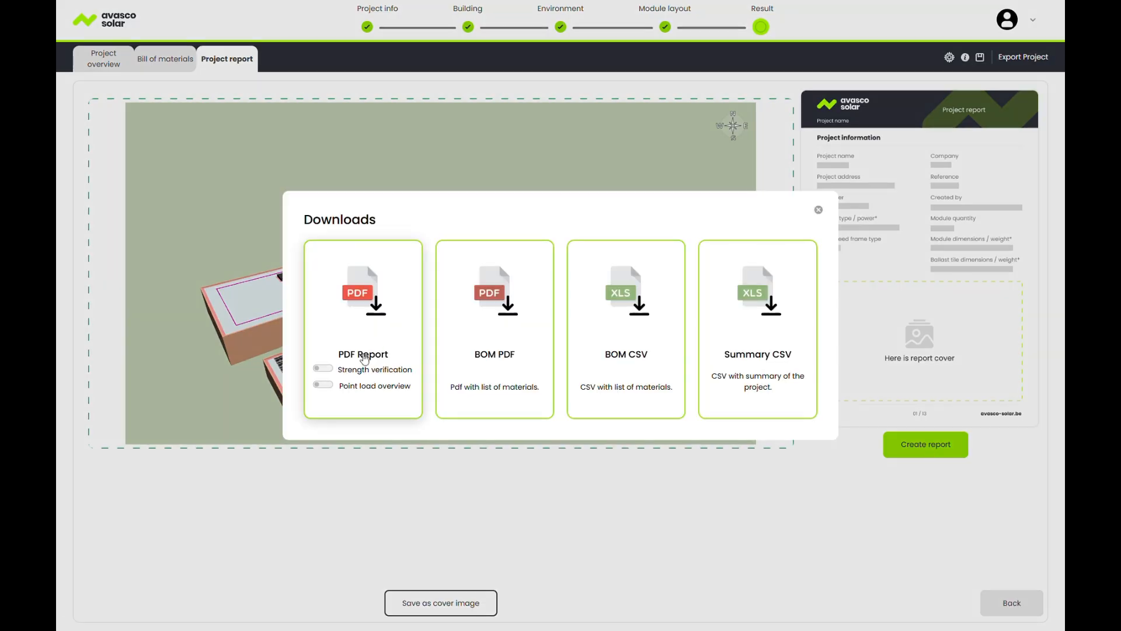